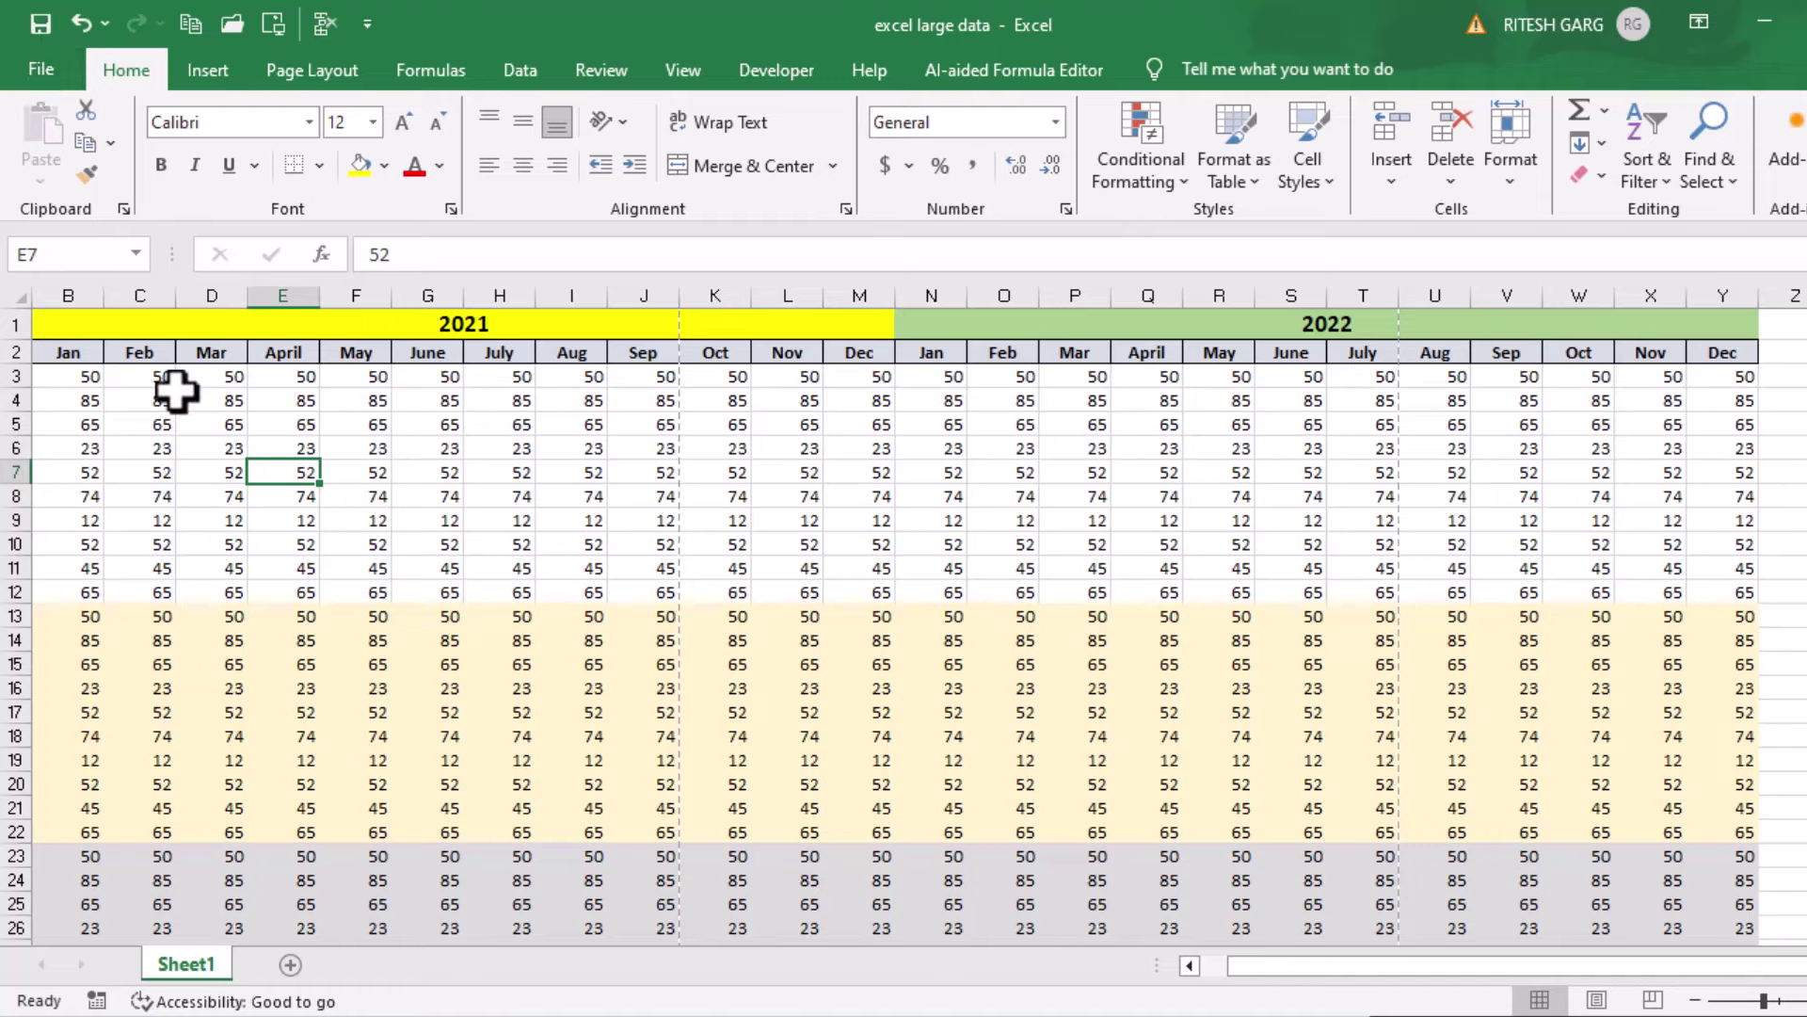
- Take a first look at the sheet's portrait print preview, then return to the worksheet
left_click(644, 518)
key("ctrl+p")
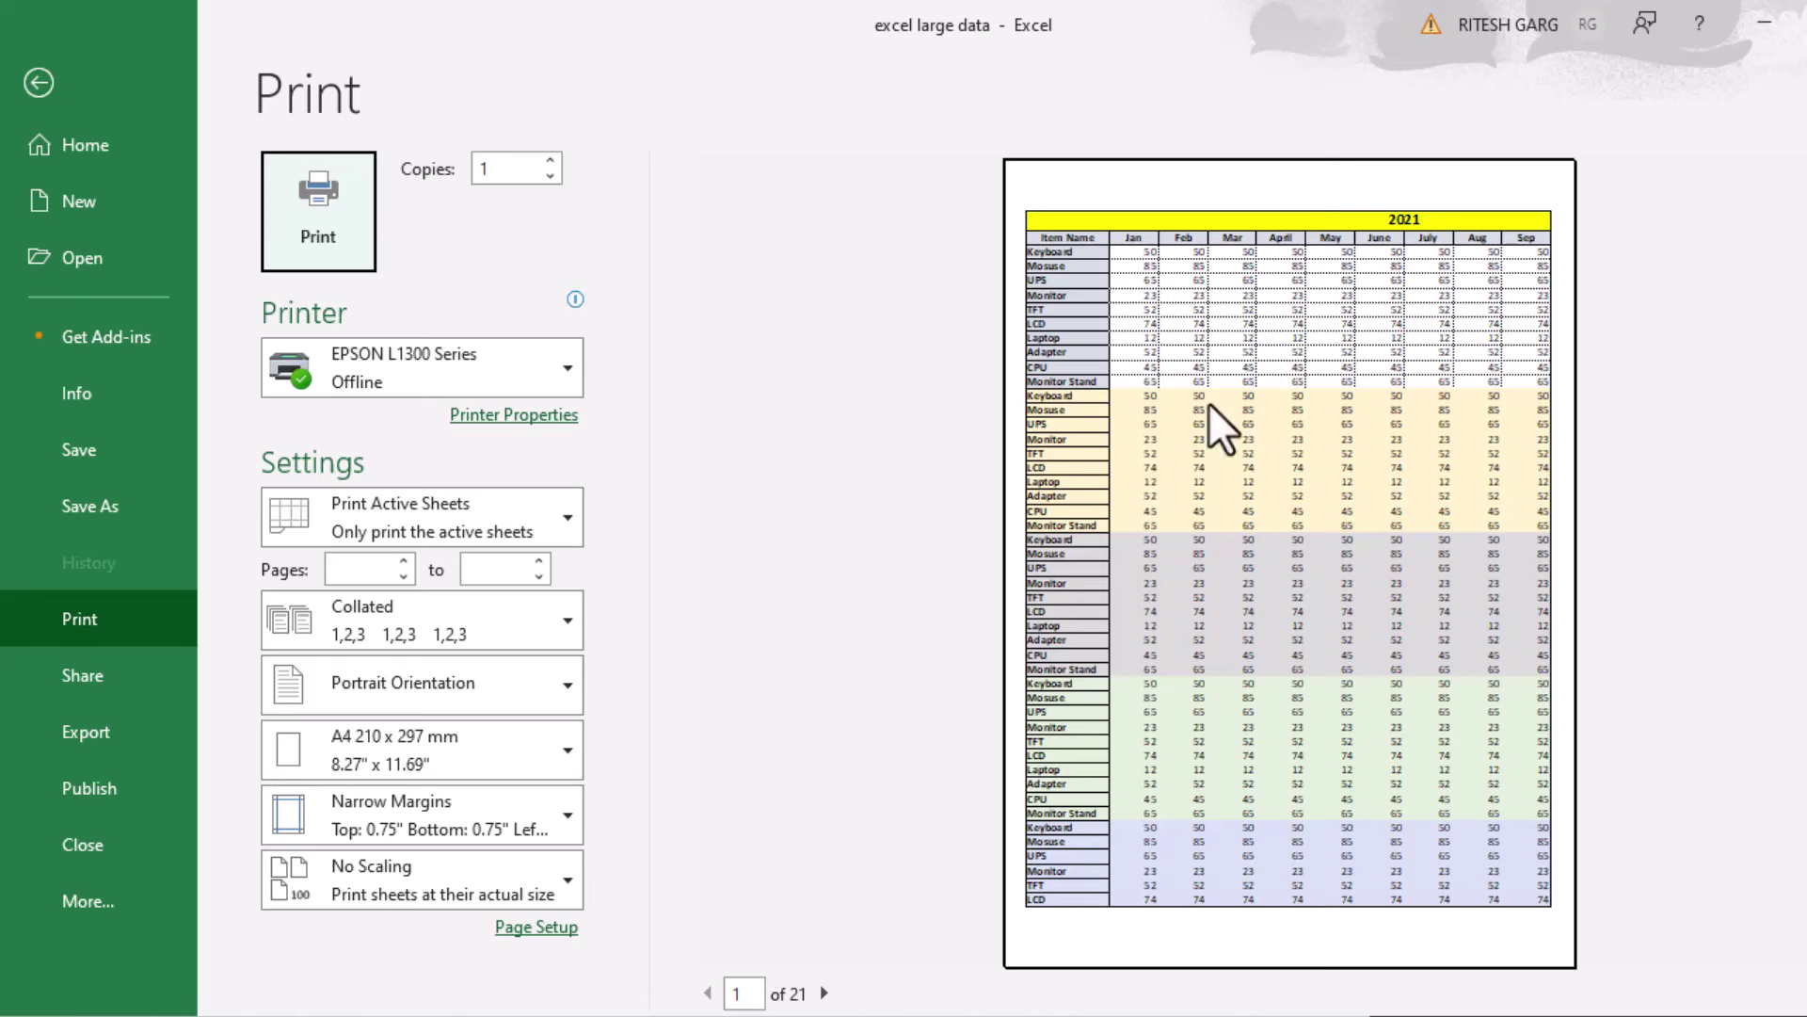
scroll(1268, 459, "down", 3)
scroll(1269, 489, "down", 2)
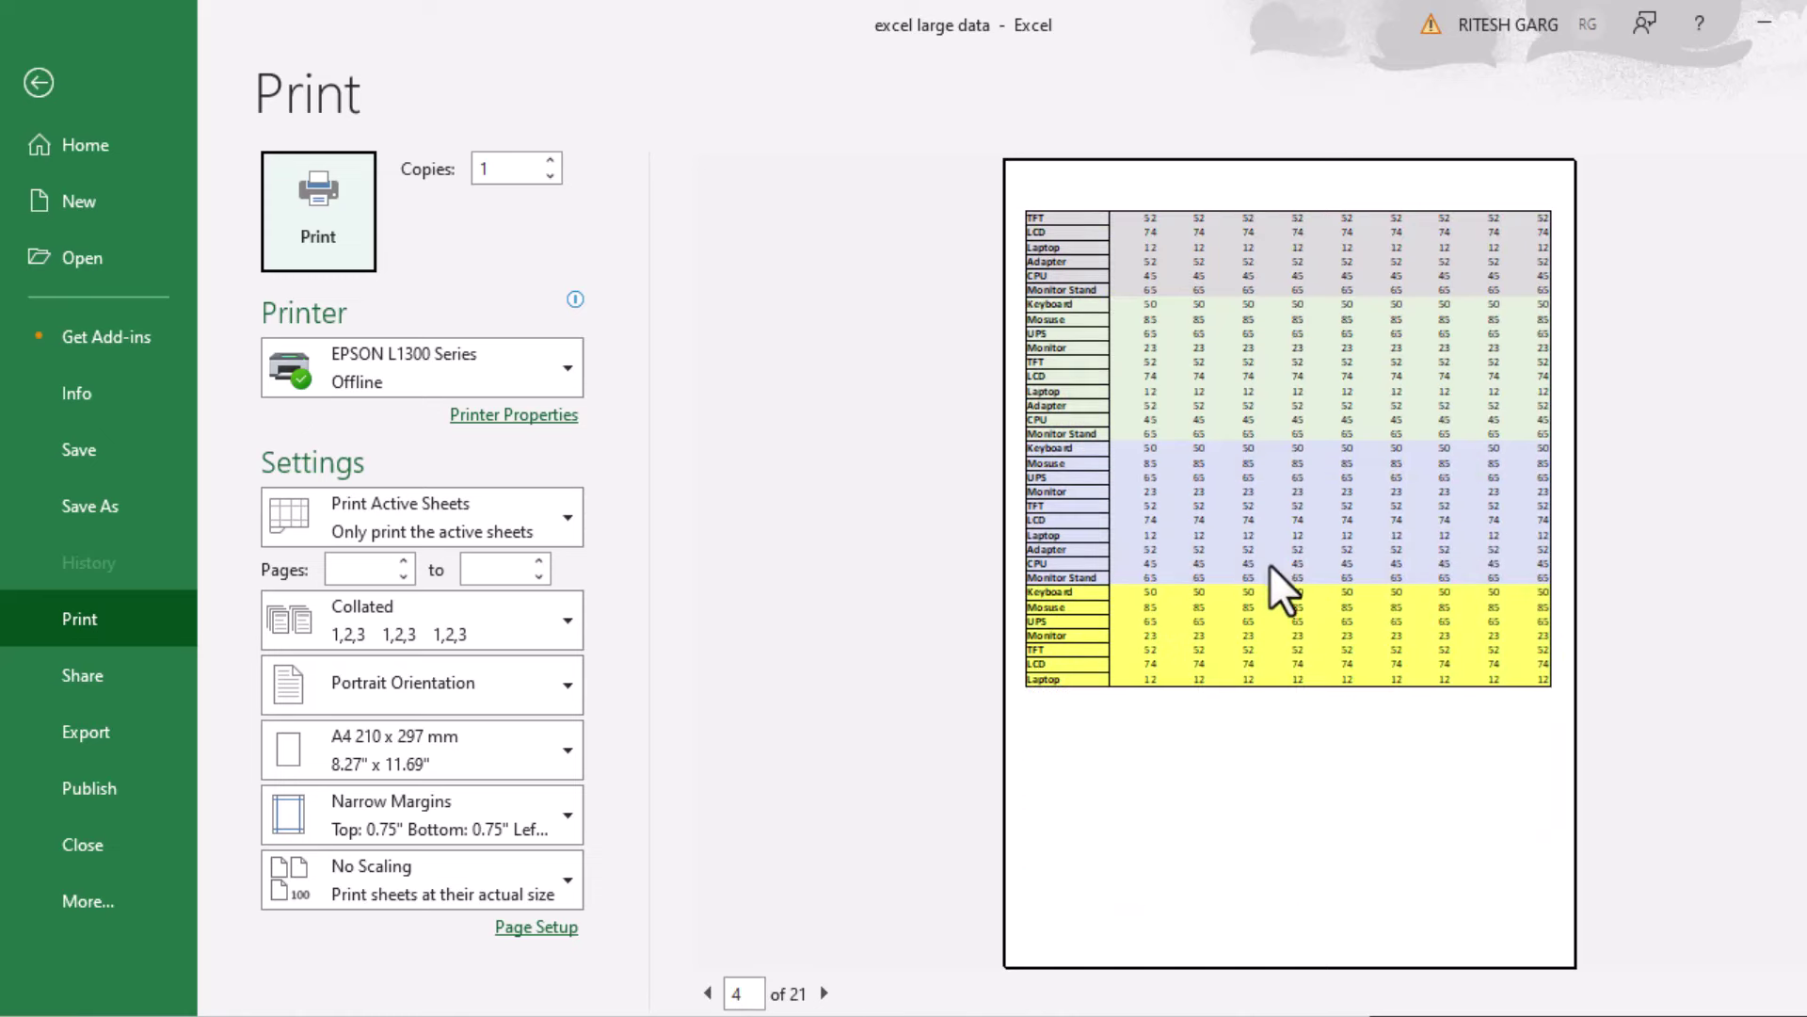
scroll(1269, 563, "down", 3)
scroll(1242, 570, "down", 2)
scroll(1233, 569, "up", 10)
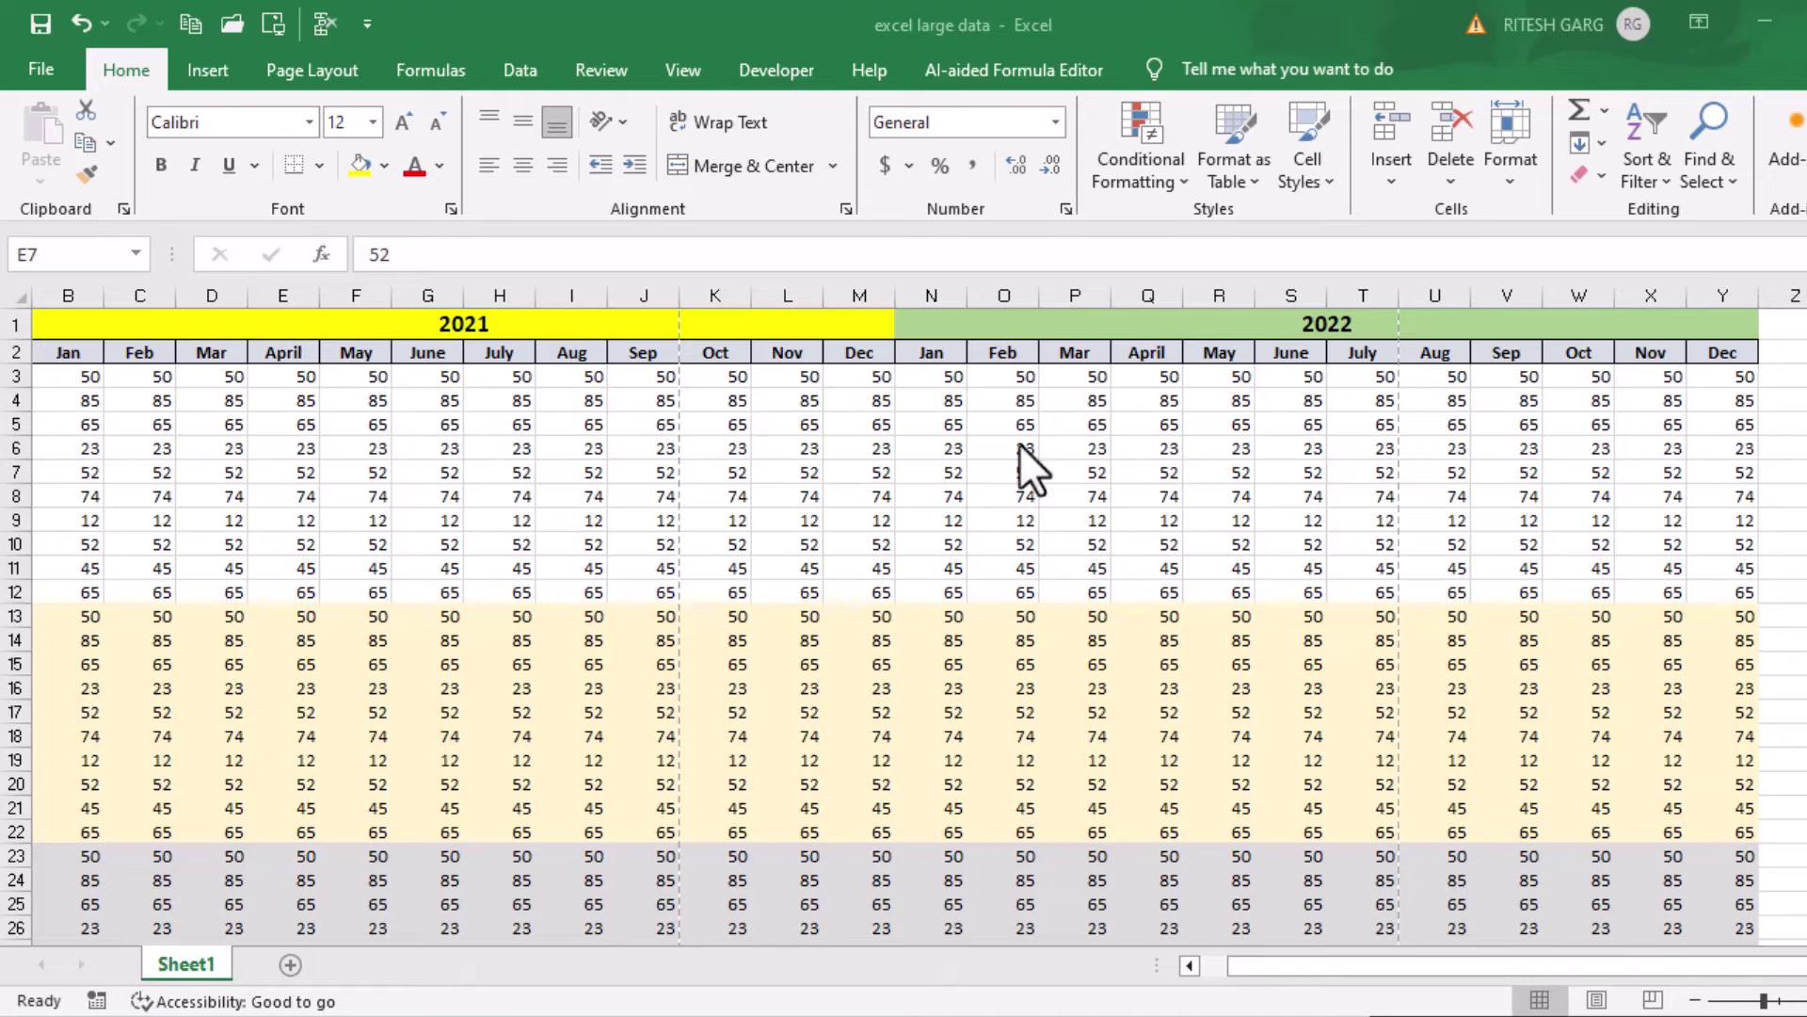
key("ctrl+p")
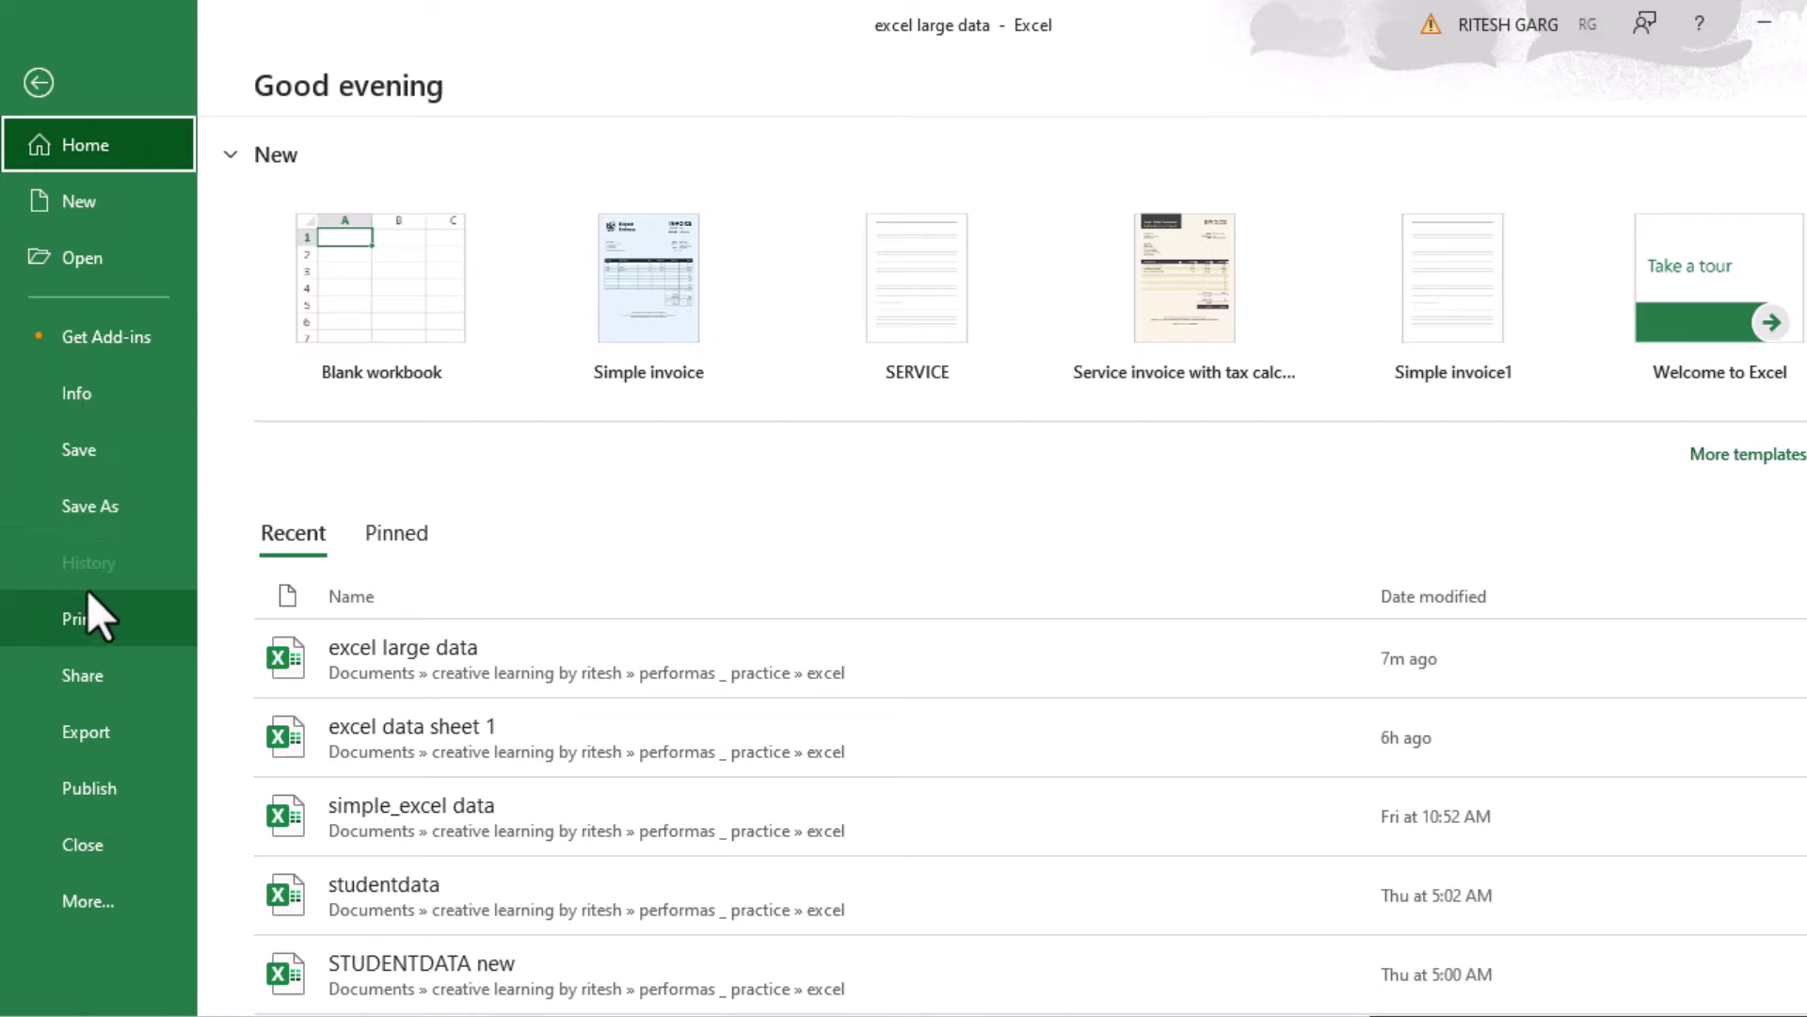
left_click(39, 81)
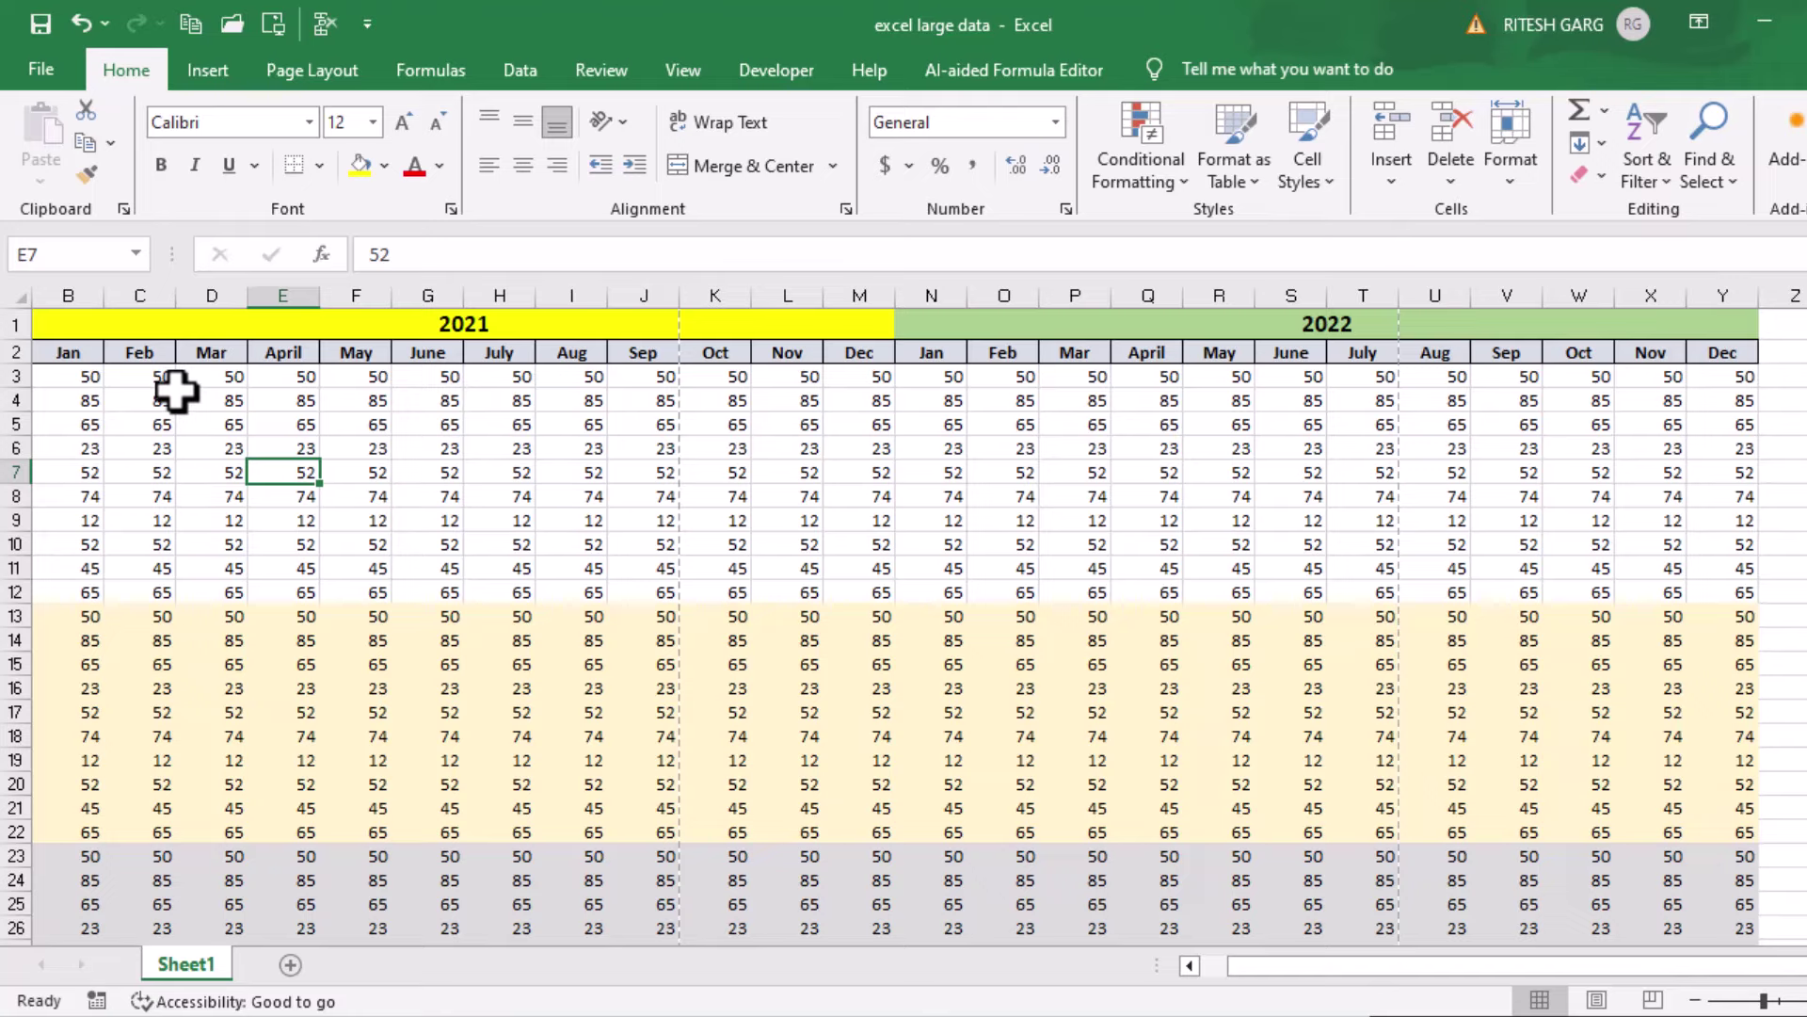
- Reopen the print preview from cell J9 and scroll the 21 portrait pages, ending on page 1
left_click(623, 520)
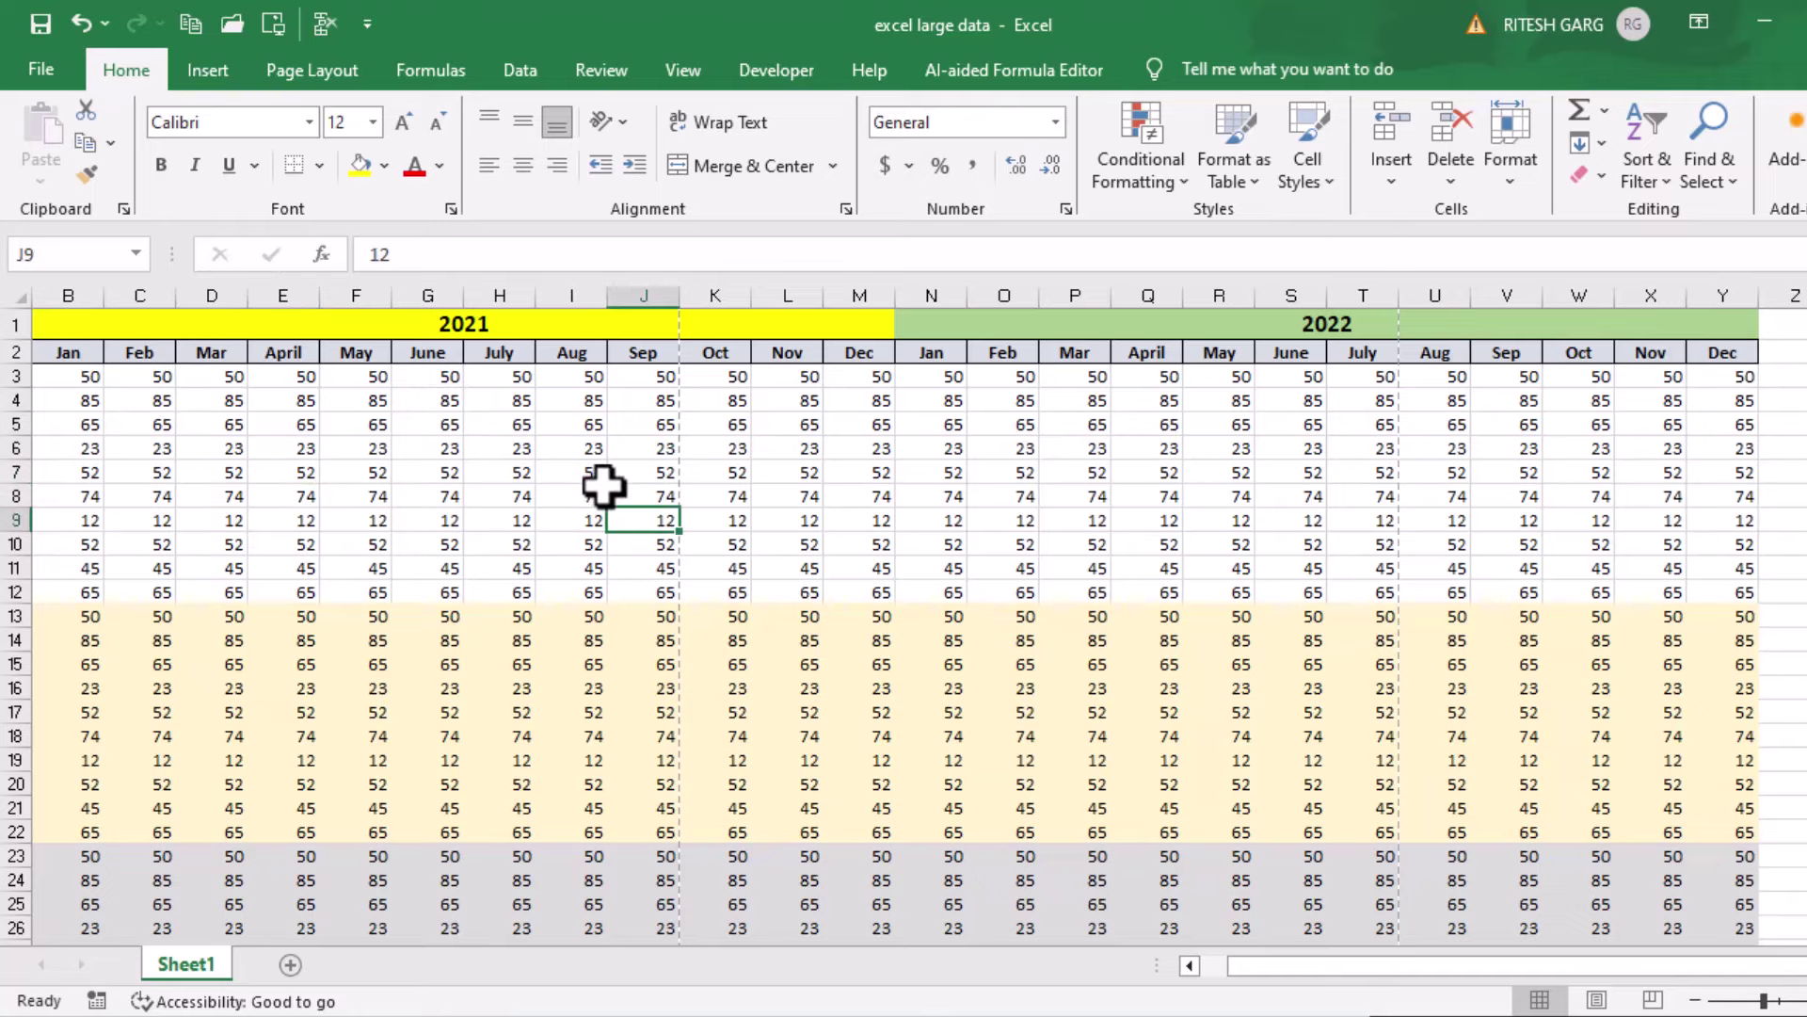
key("ctrl+p")
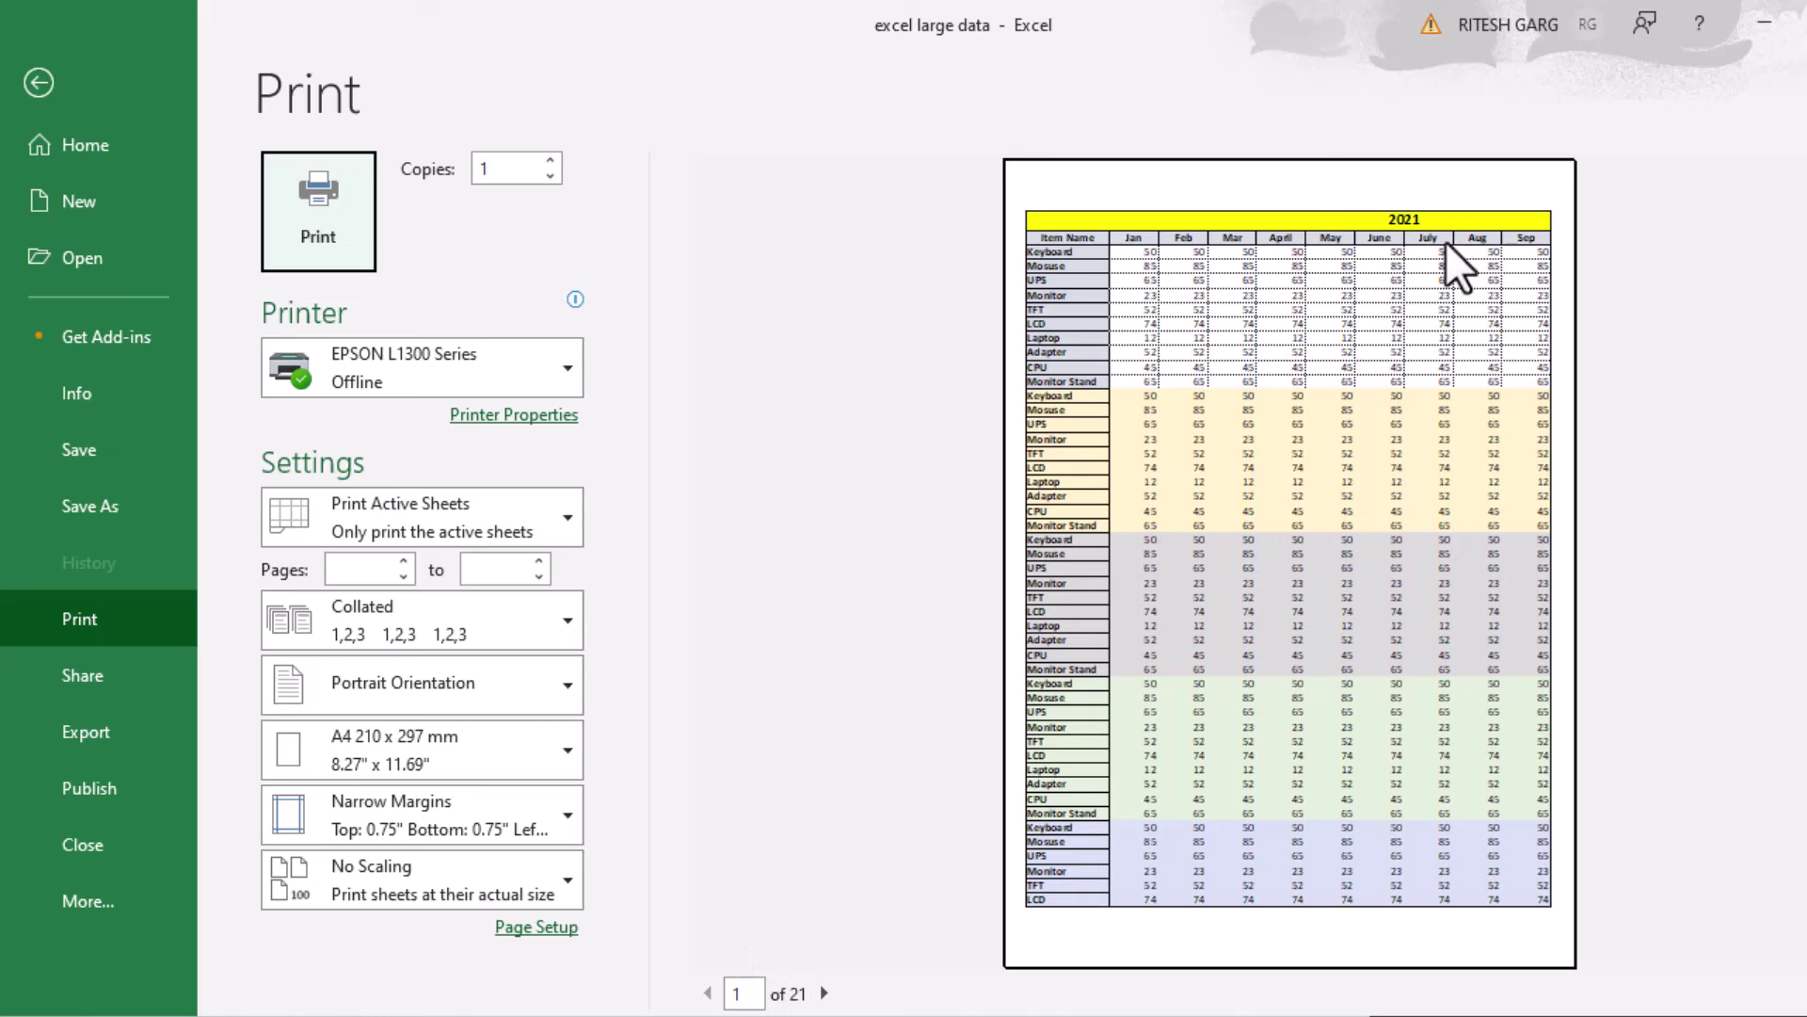
scroll(1269, 460, "down", 1)
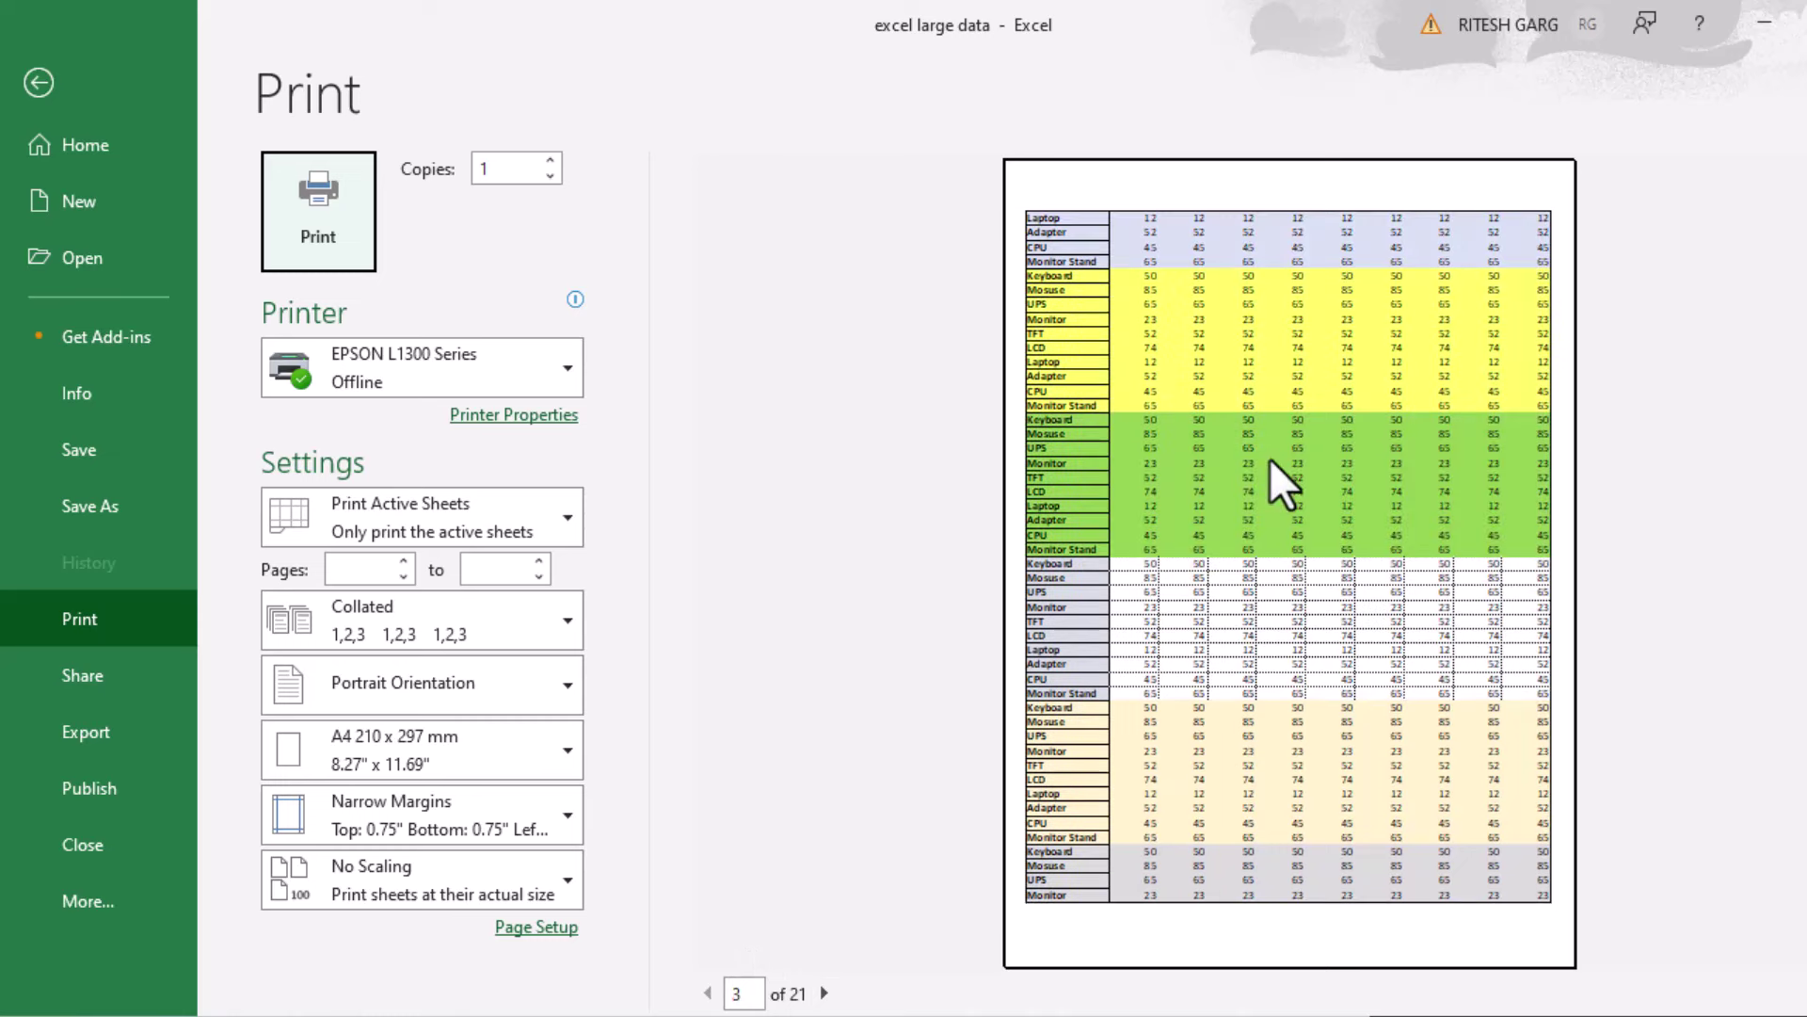
scroll(1269, 459, "down", 1)
scroll(1267, 563, "down", 2)
scroll(1275, 567, "down", 2)
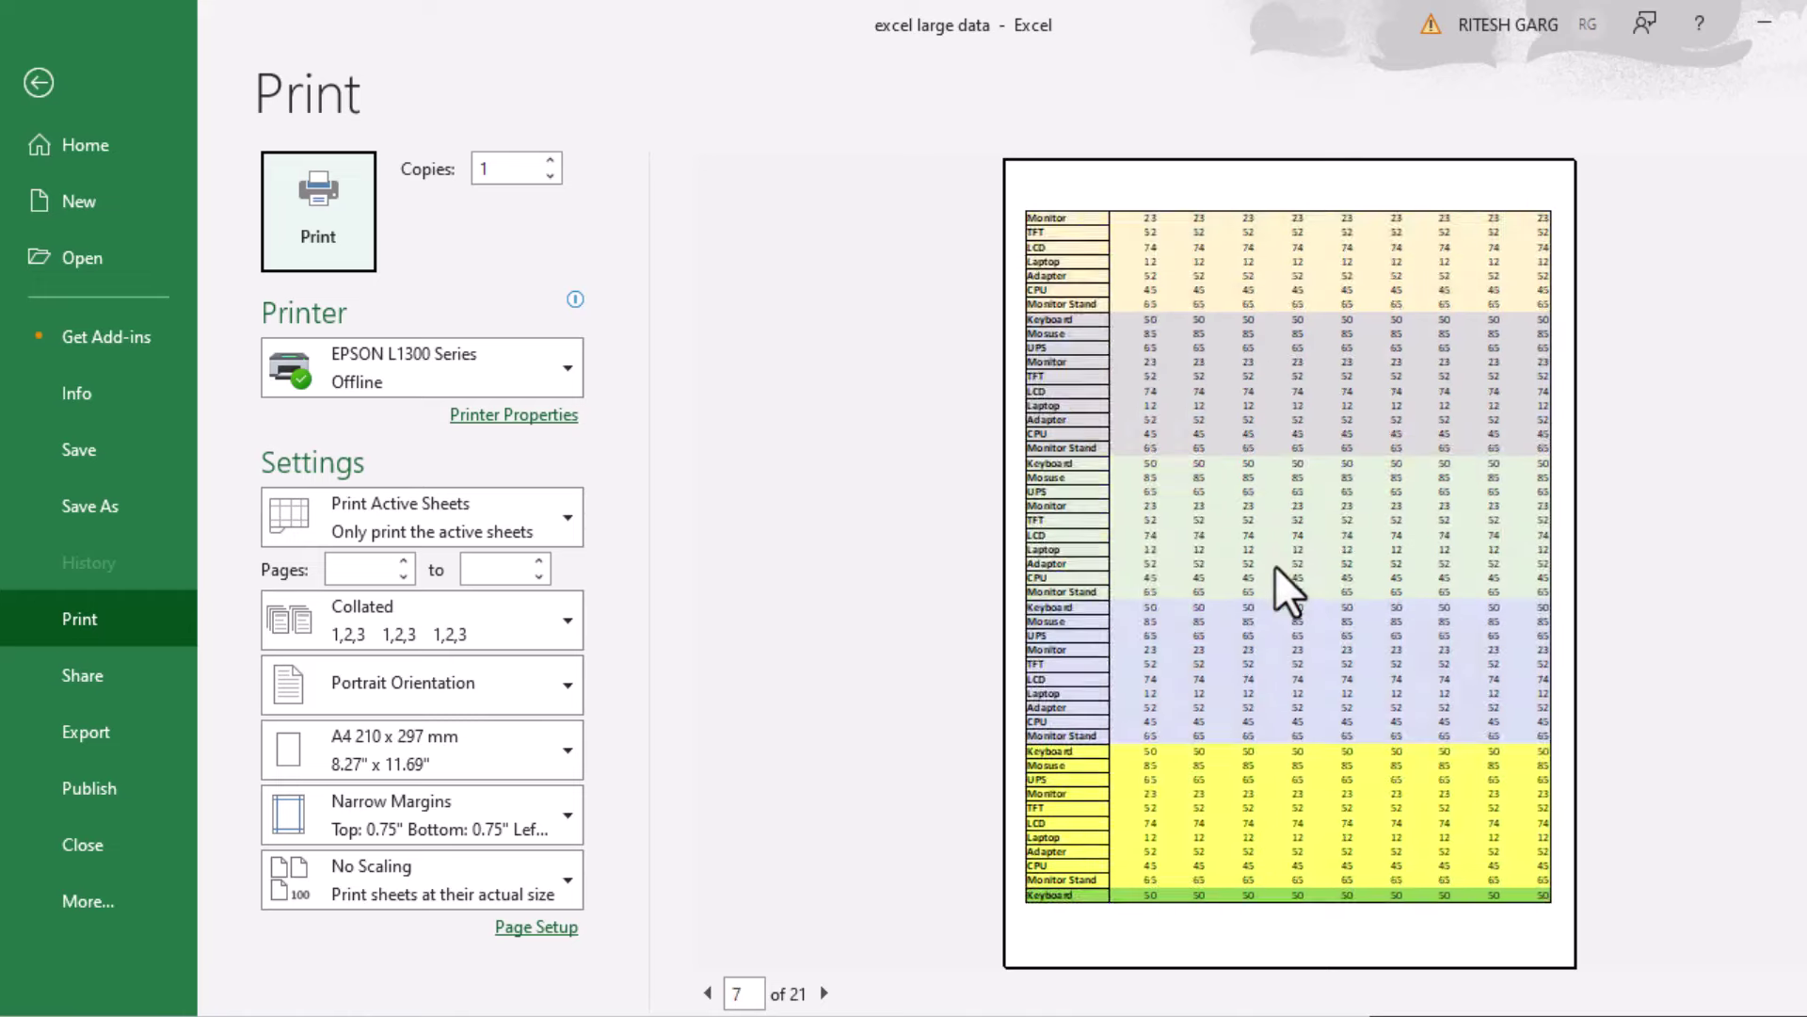
scroll(1274, 566, "down", 1)
scroll(1274, 564, "down", 3)
scroll(1275, 565, "up", 2)
scroll(1229, 569, "up", 2)
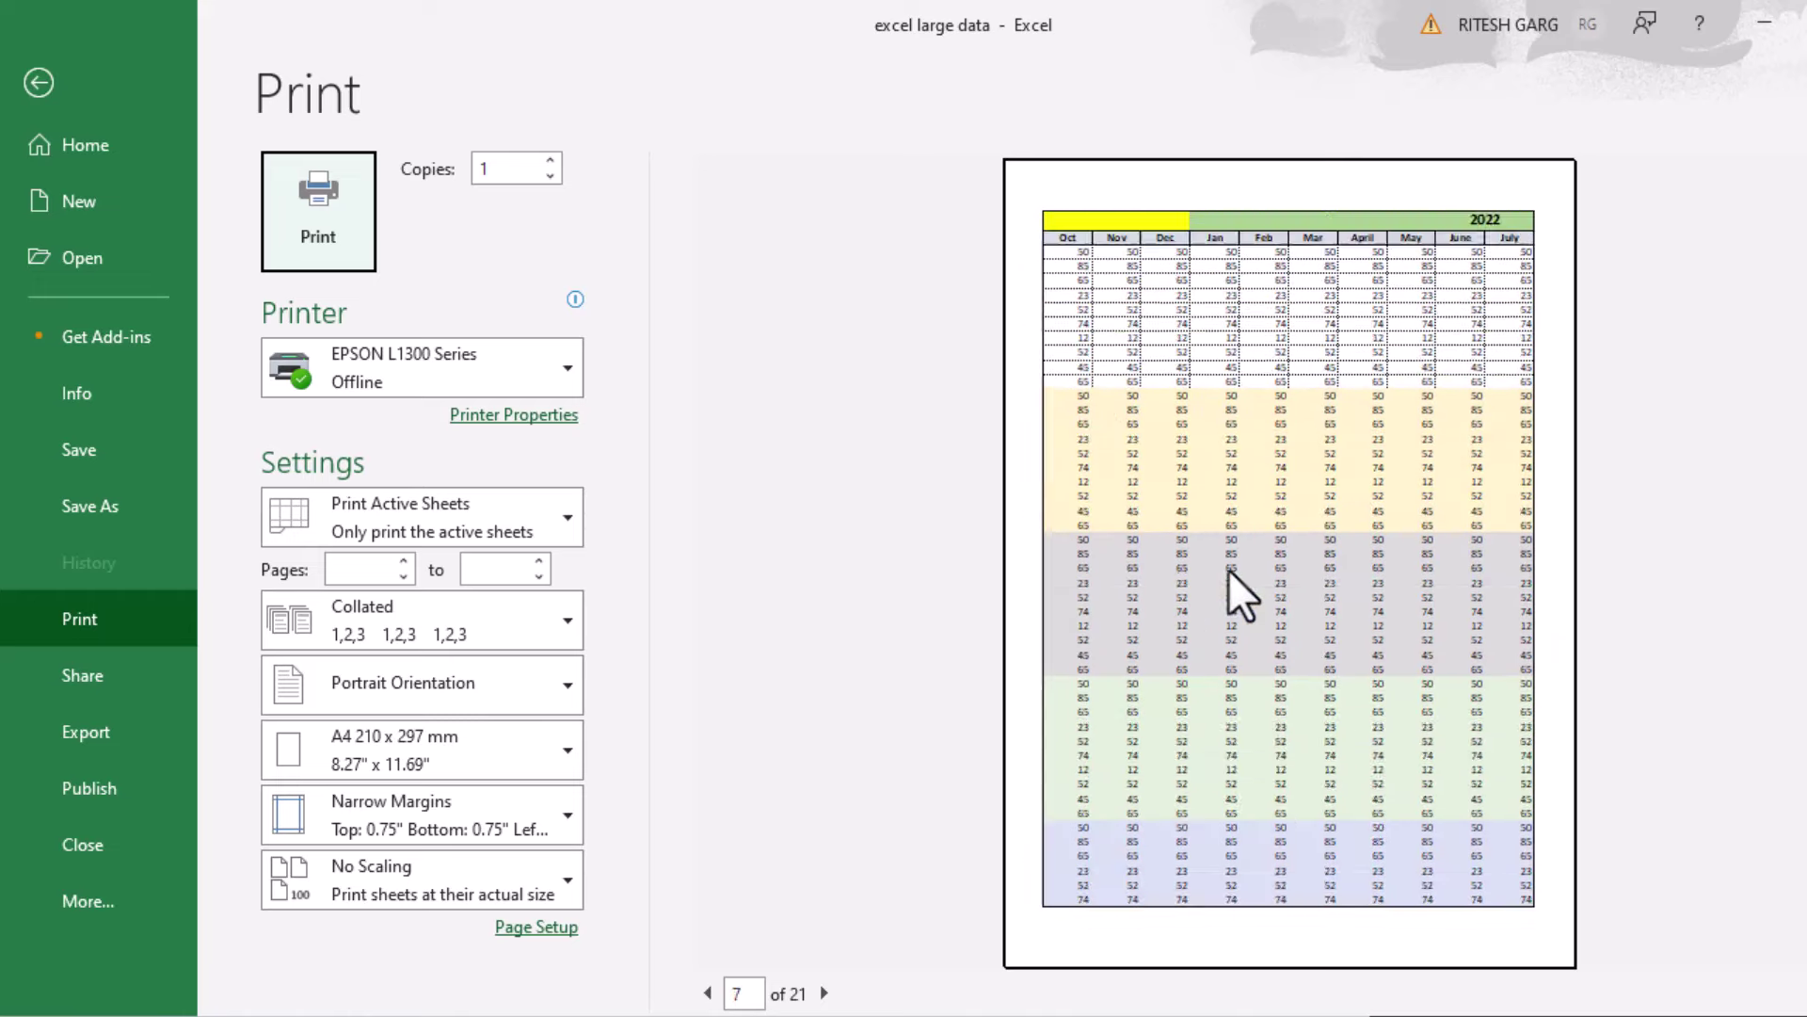
scroll(1234, 569, "up", 1)
scroll(1239, 563, "up", 2)
scroll(1239, 563, "up", 3)
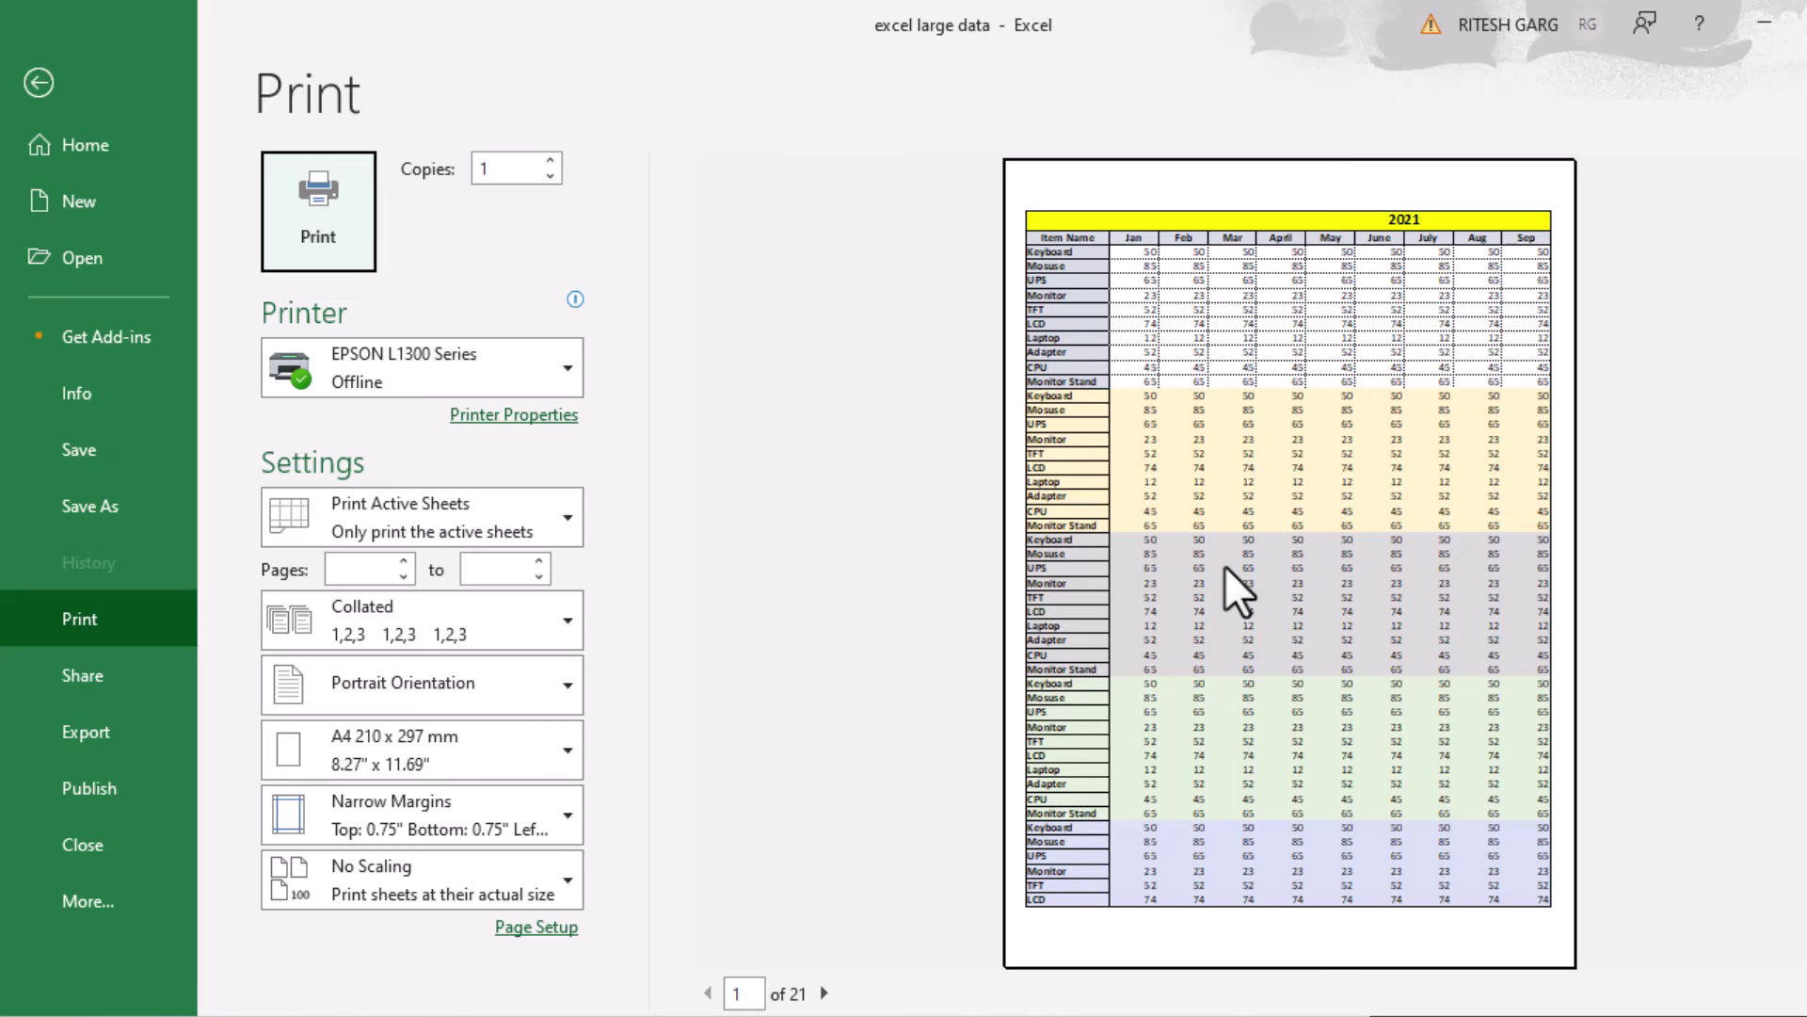
- Leave the preview and switch the orientation to Landscape in Page Layout's Page Setup dialog
left_click(515, 918)
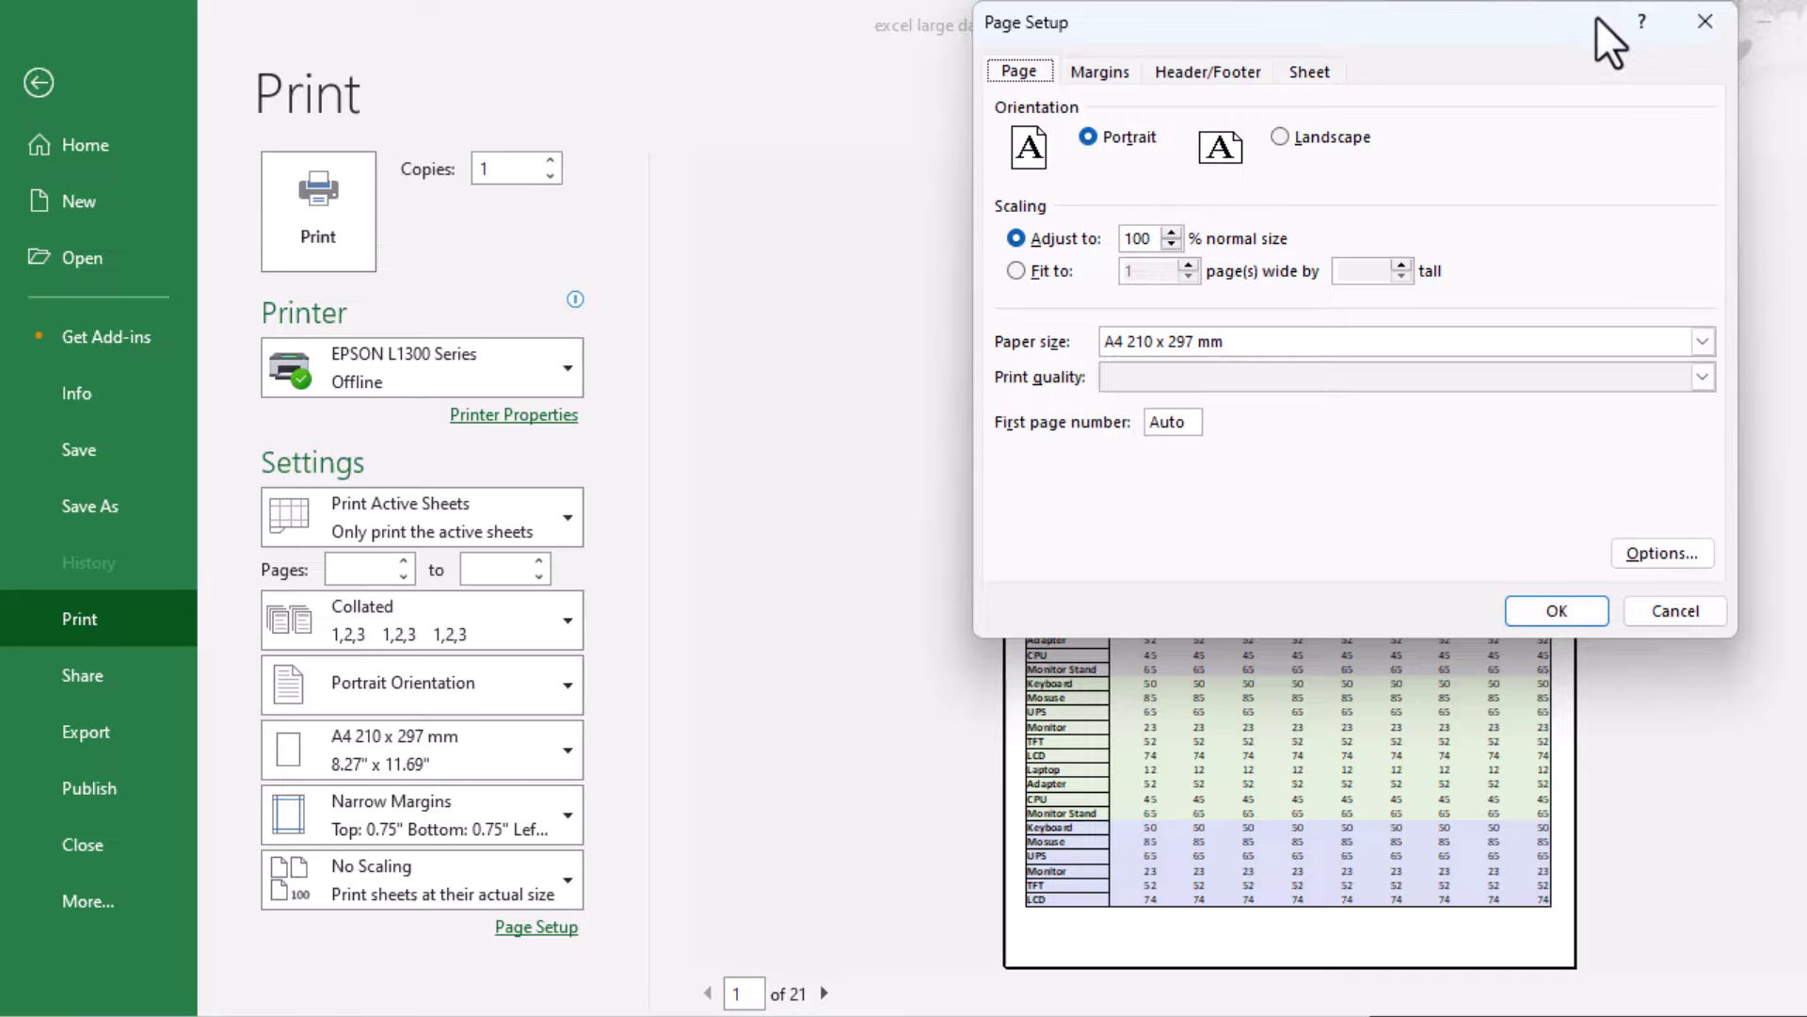
key("Escape")
left_click(117, 72)
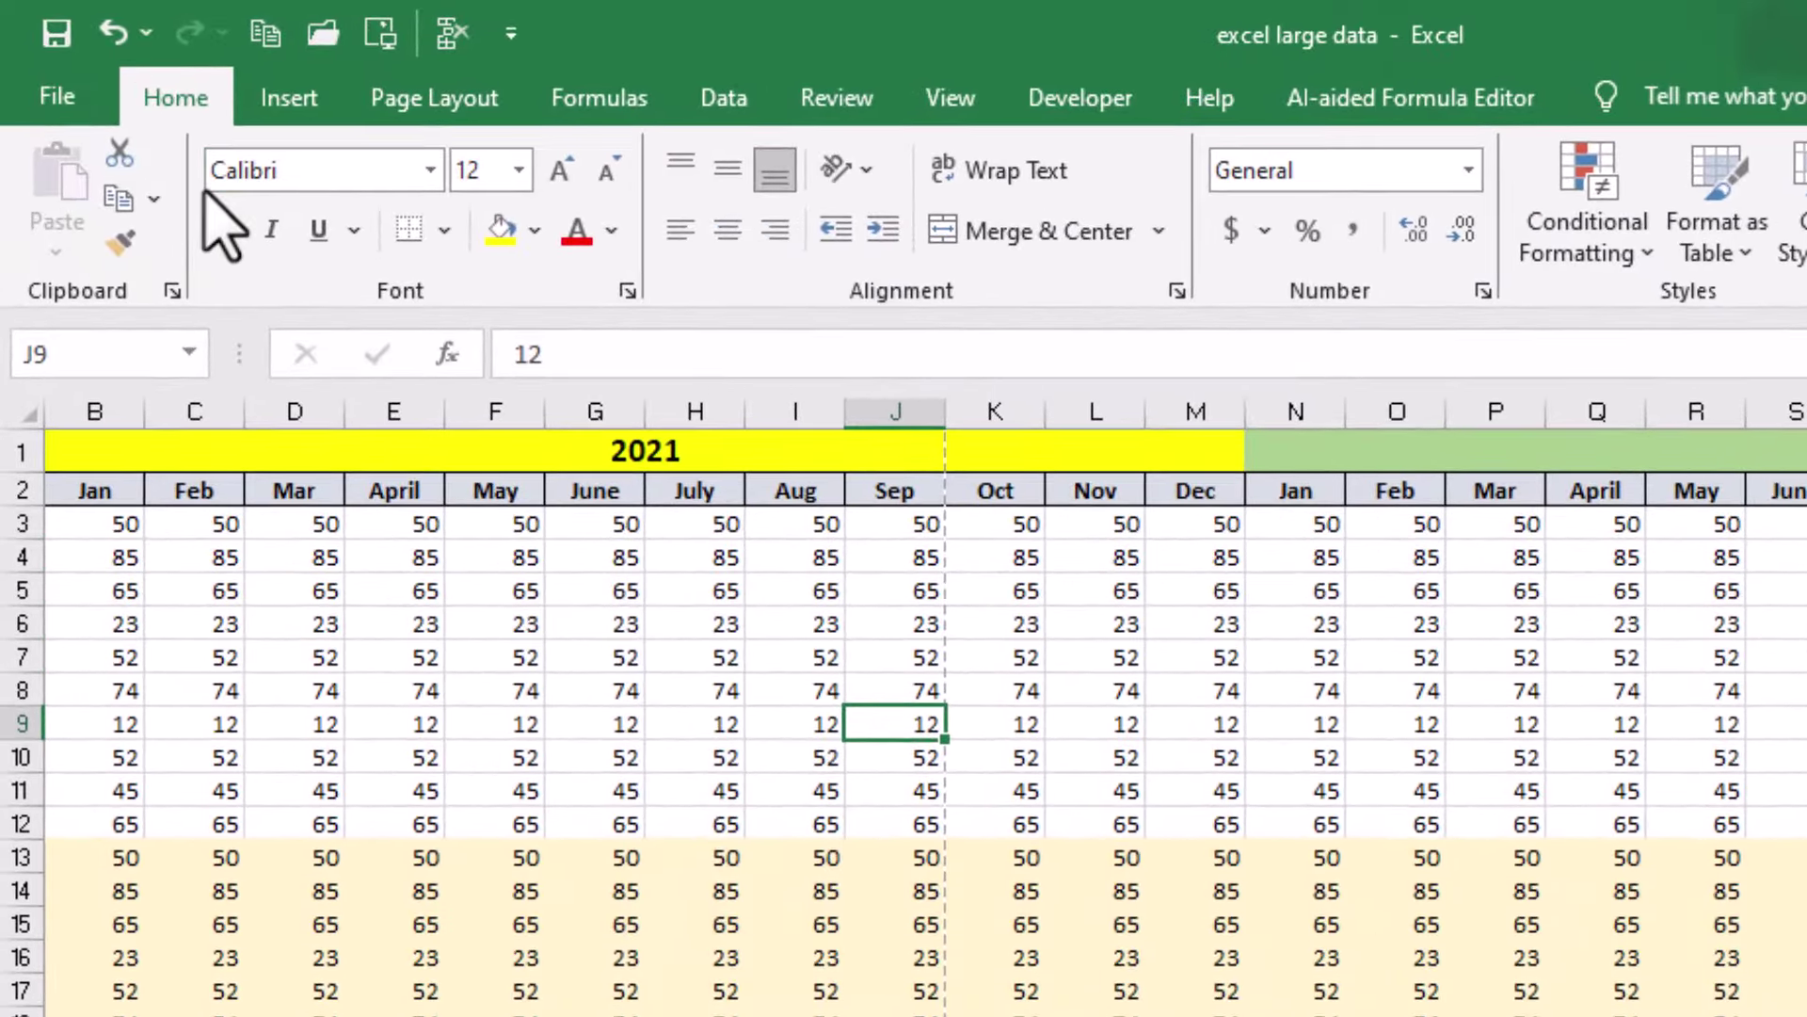
left_click(396, 111)
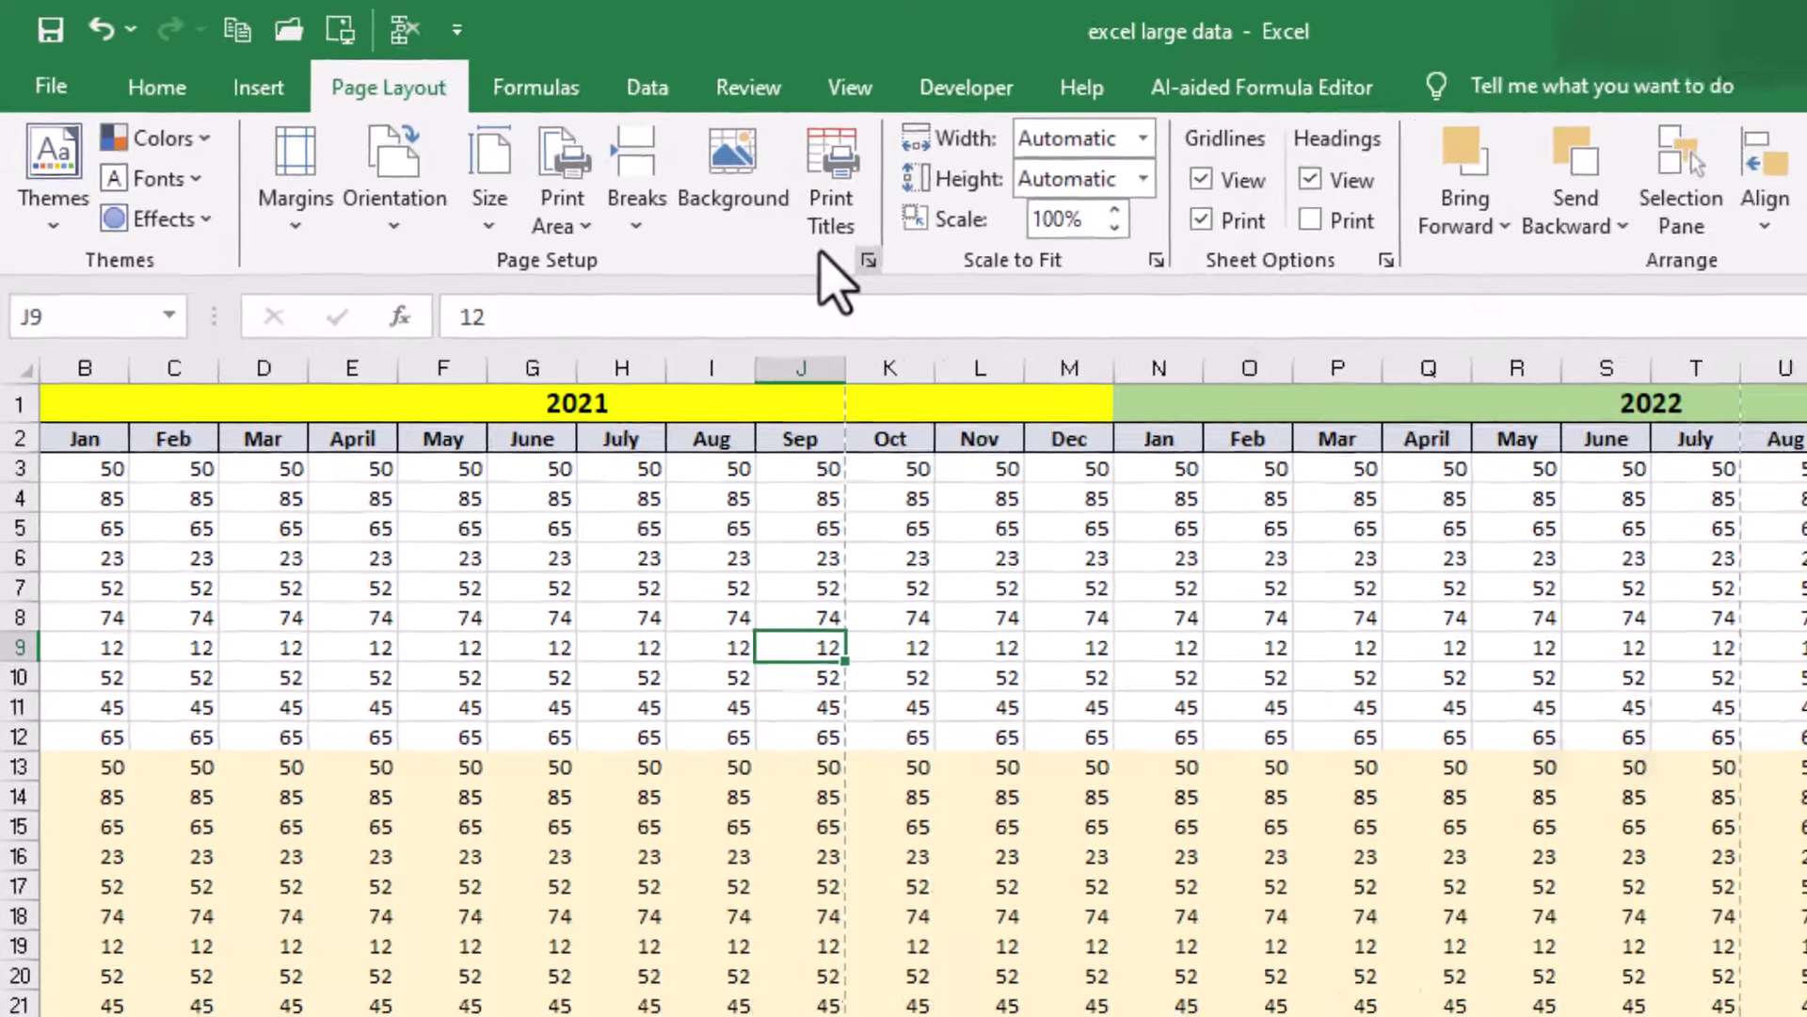
left_click(970, 290)
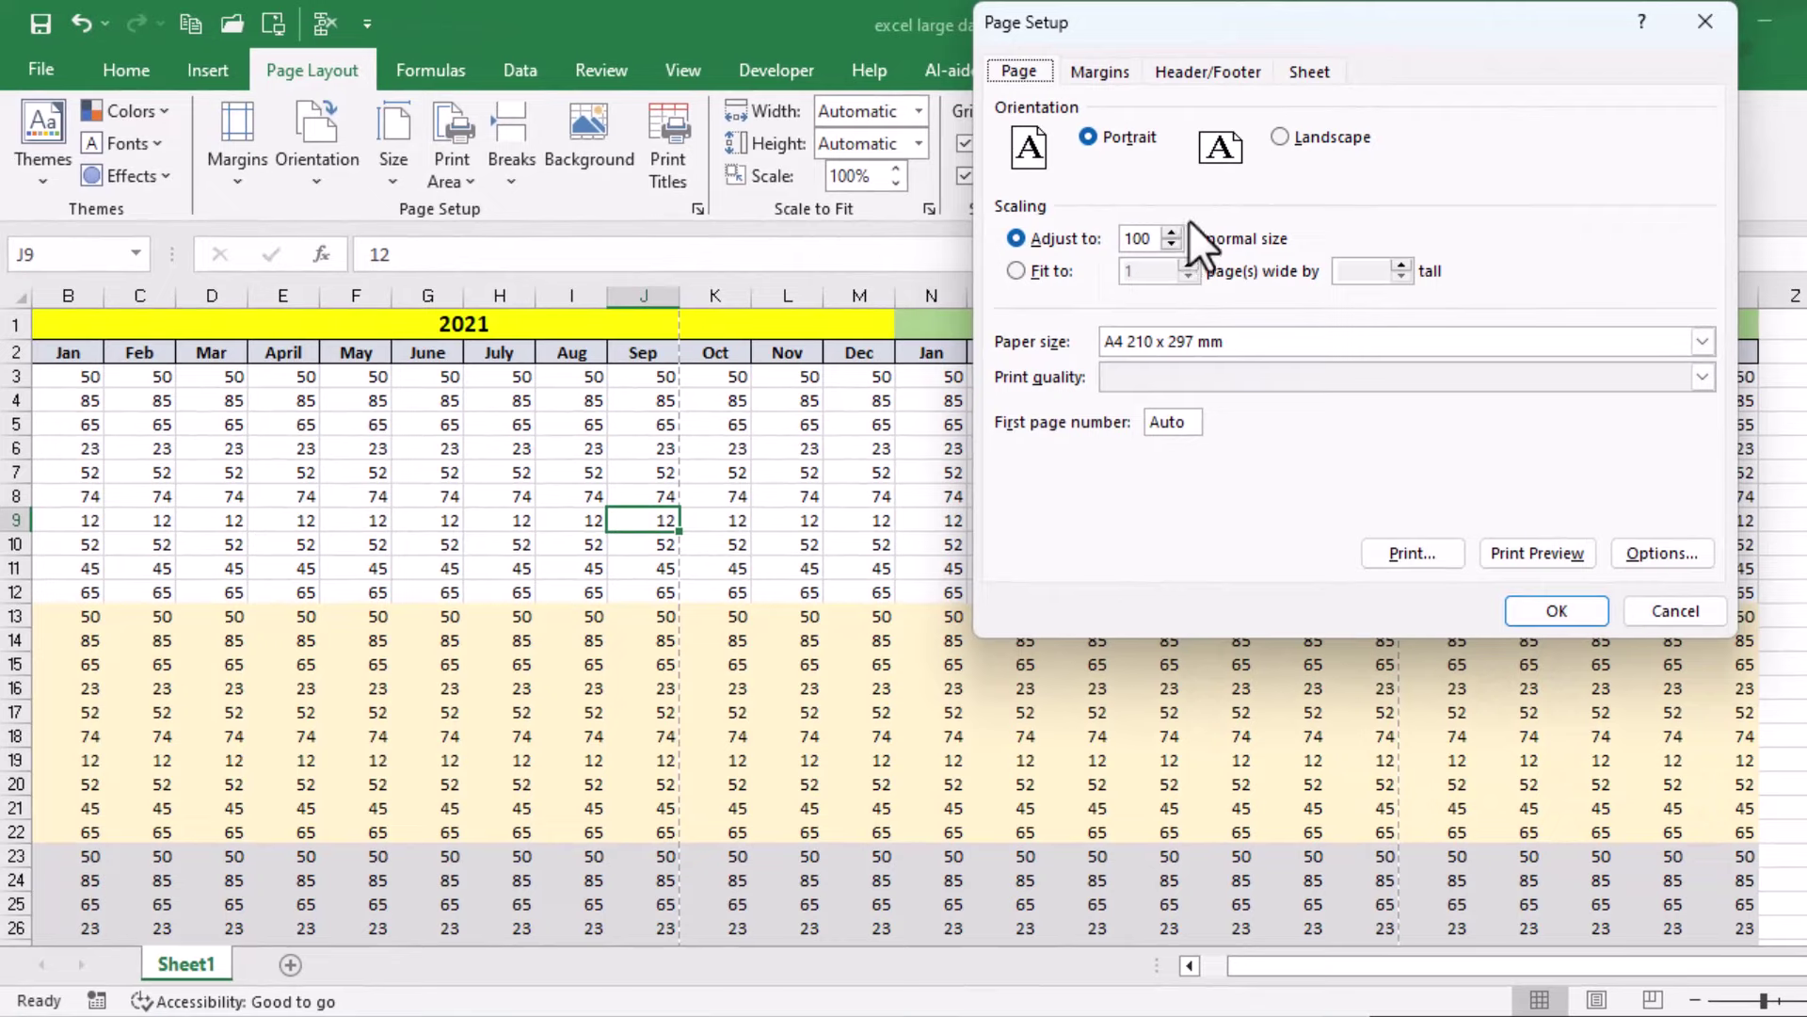
left_click_drag(1244, 9, 893, 237)
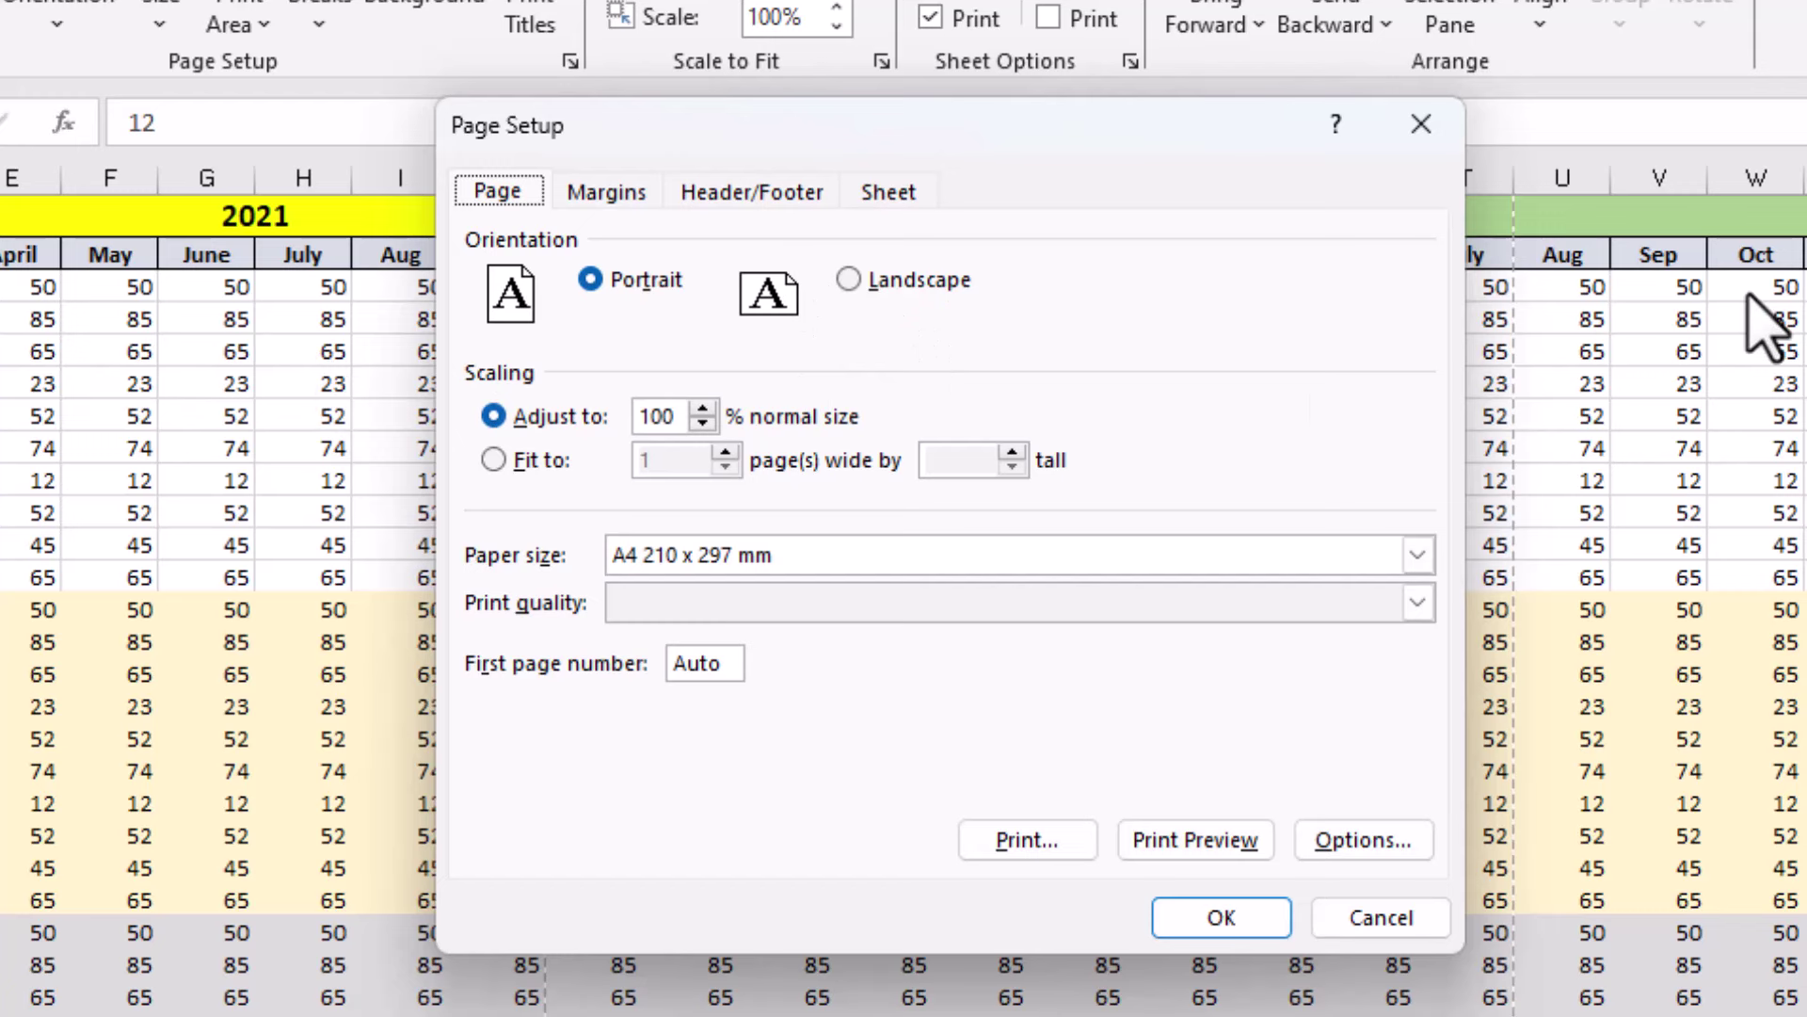
left_click(847, 265)
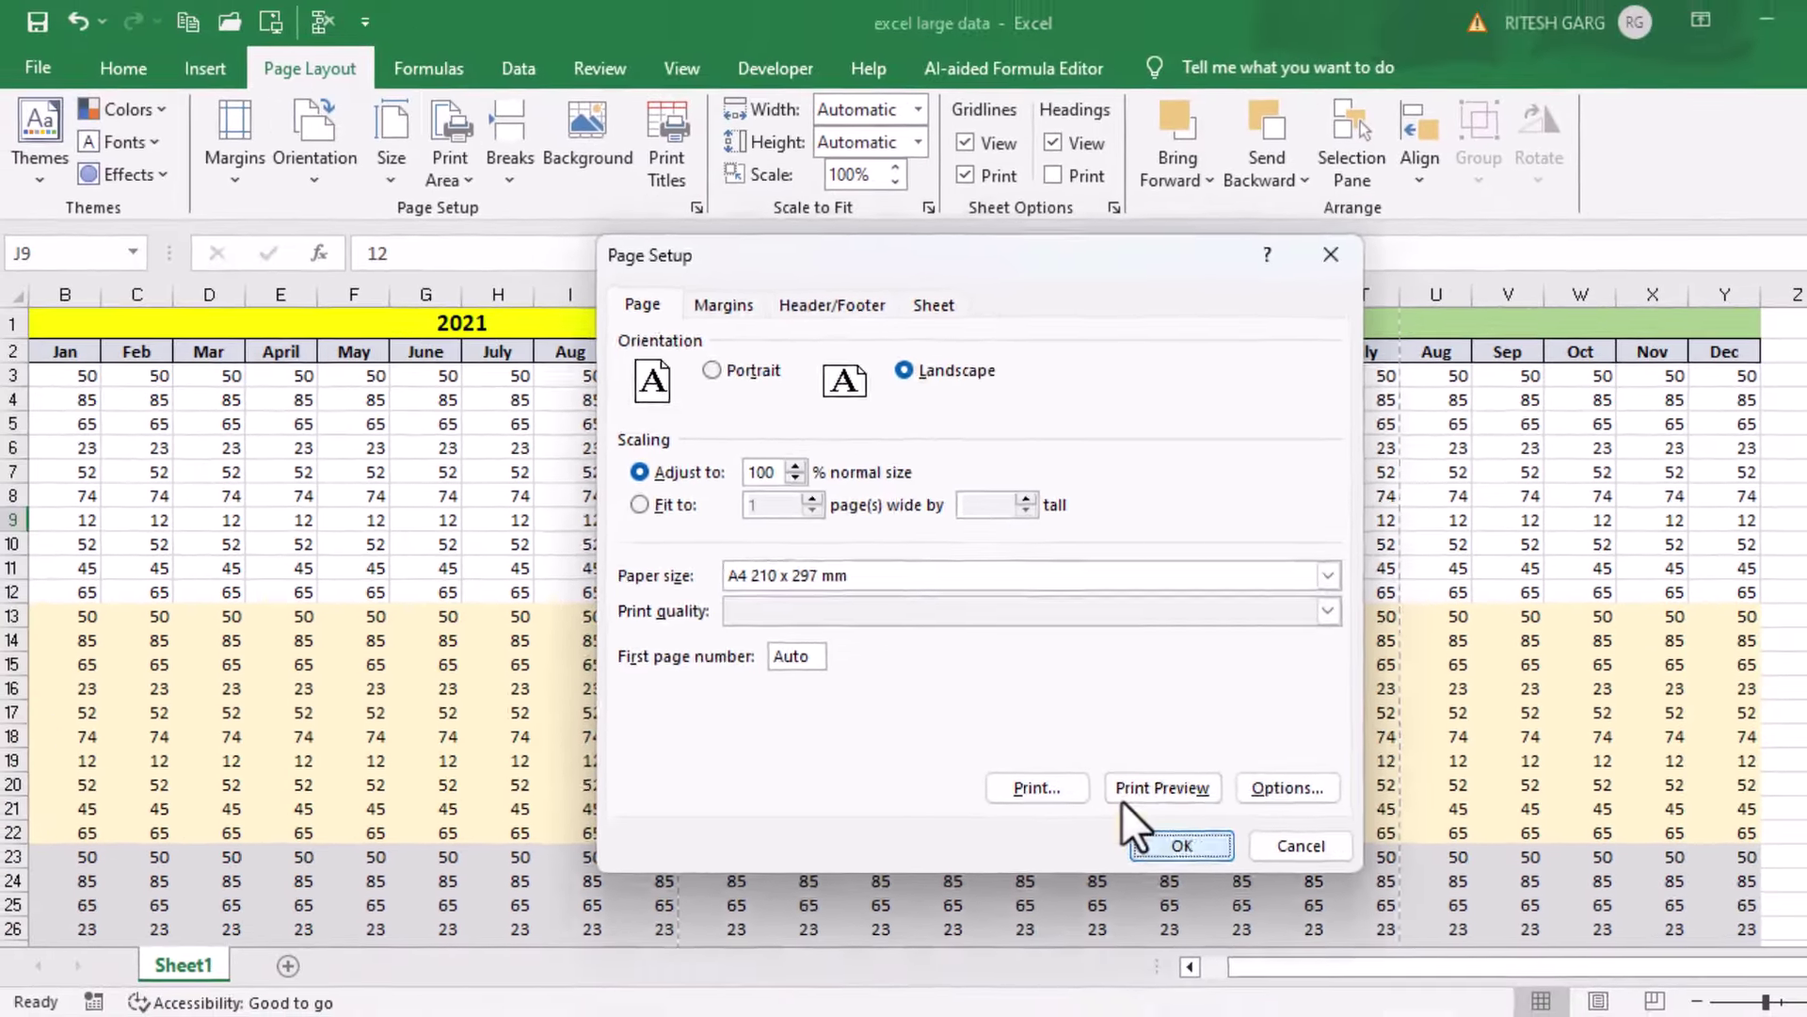
left_click(1221, 918)
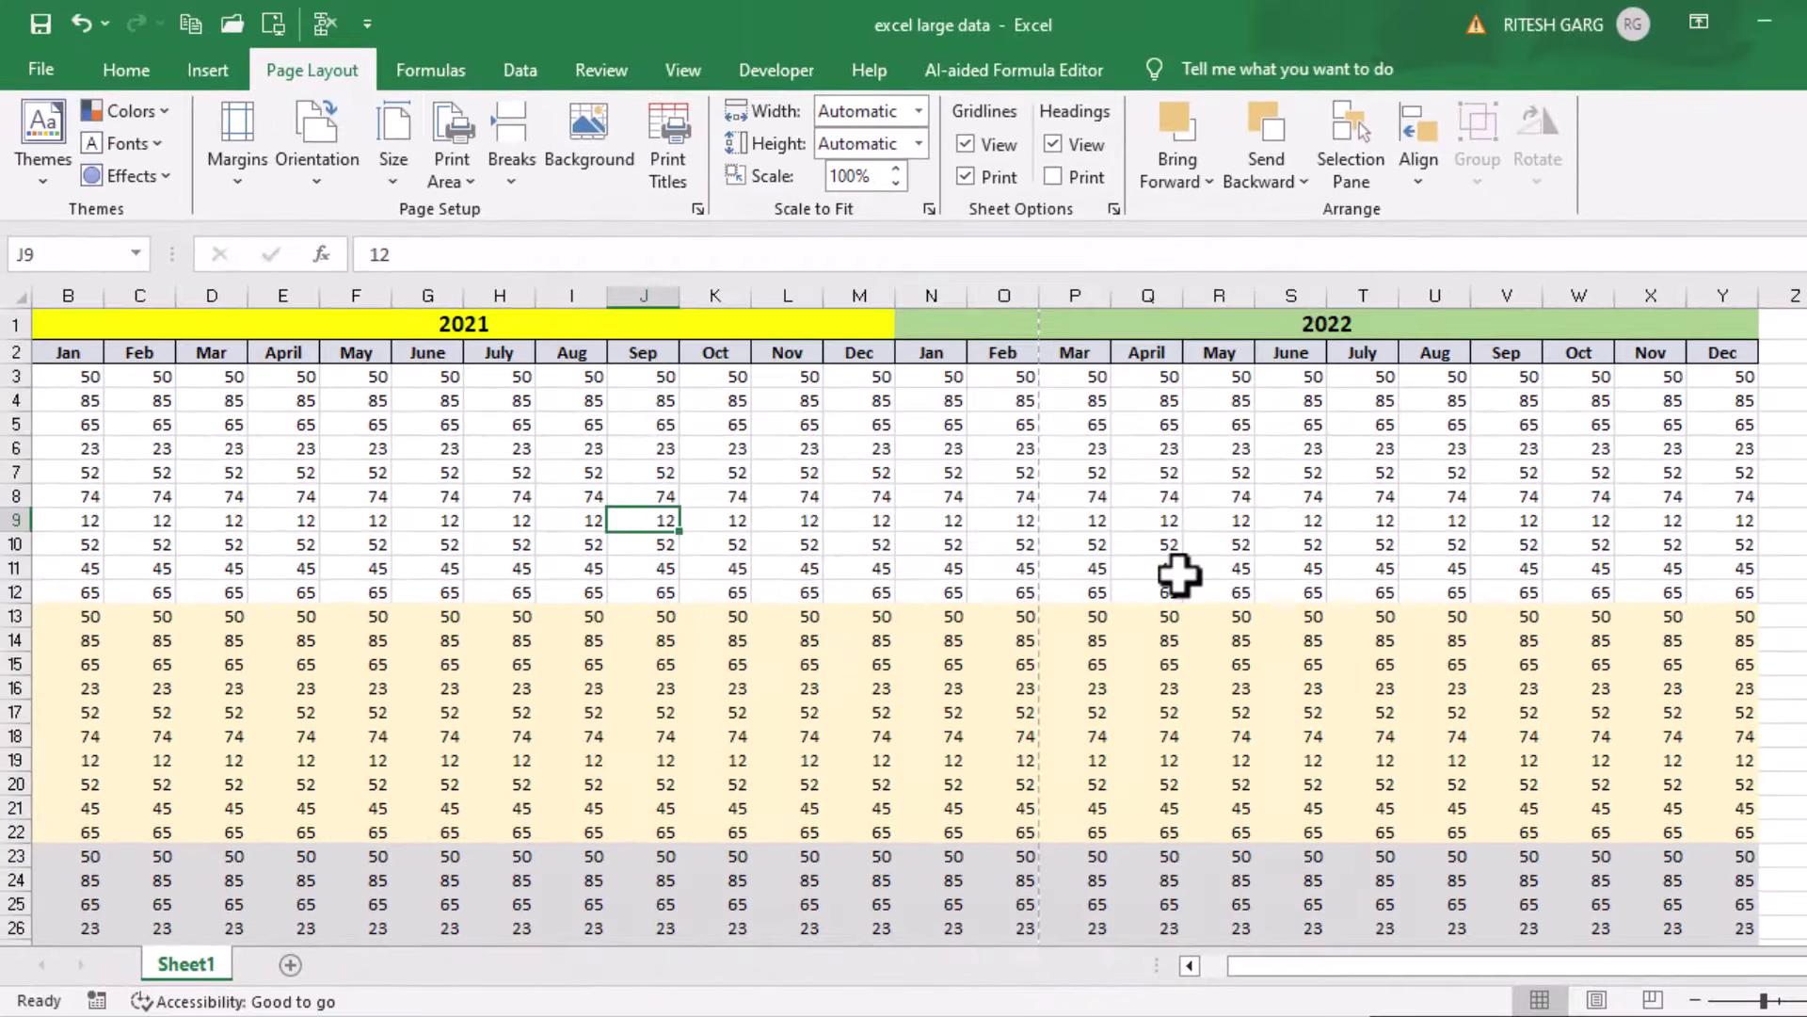
- Adjust the print scaling to 50% of normal size, reducing the printout to 6 pages
key("ctrl+p")
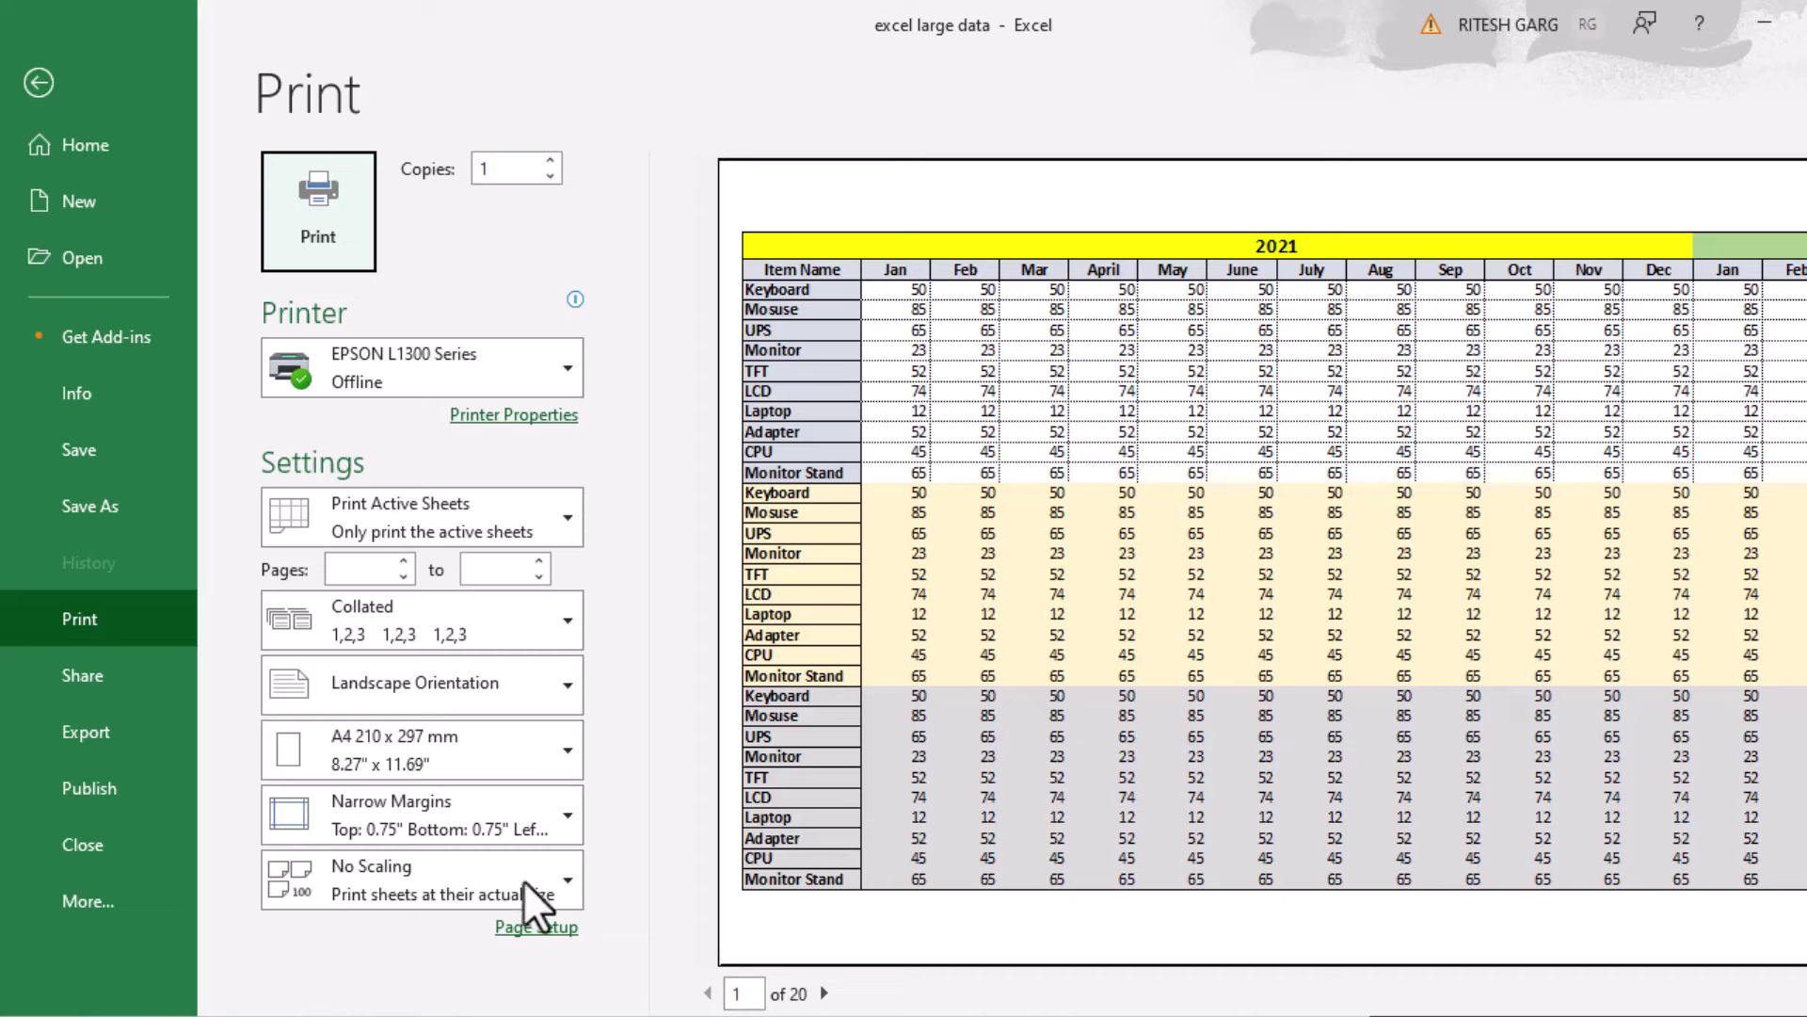
left_click(535, 926)
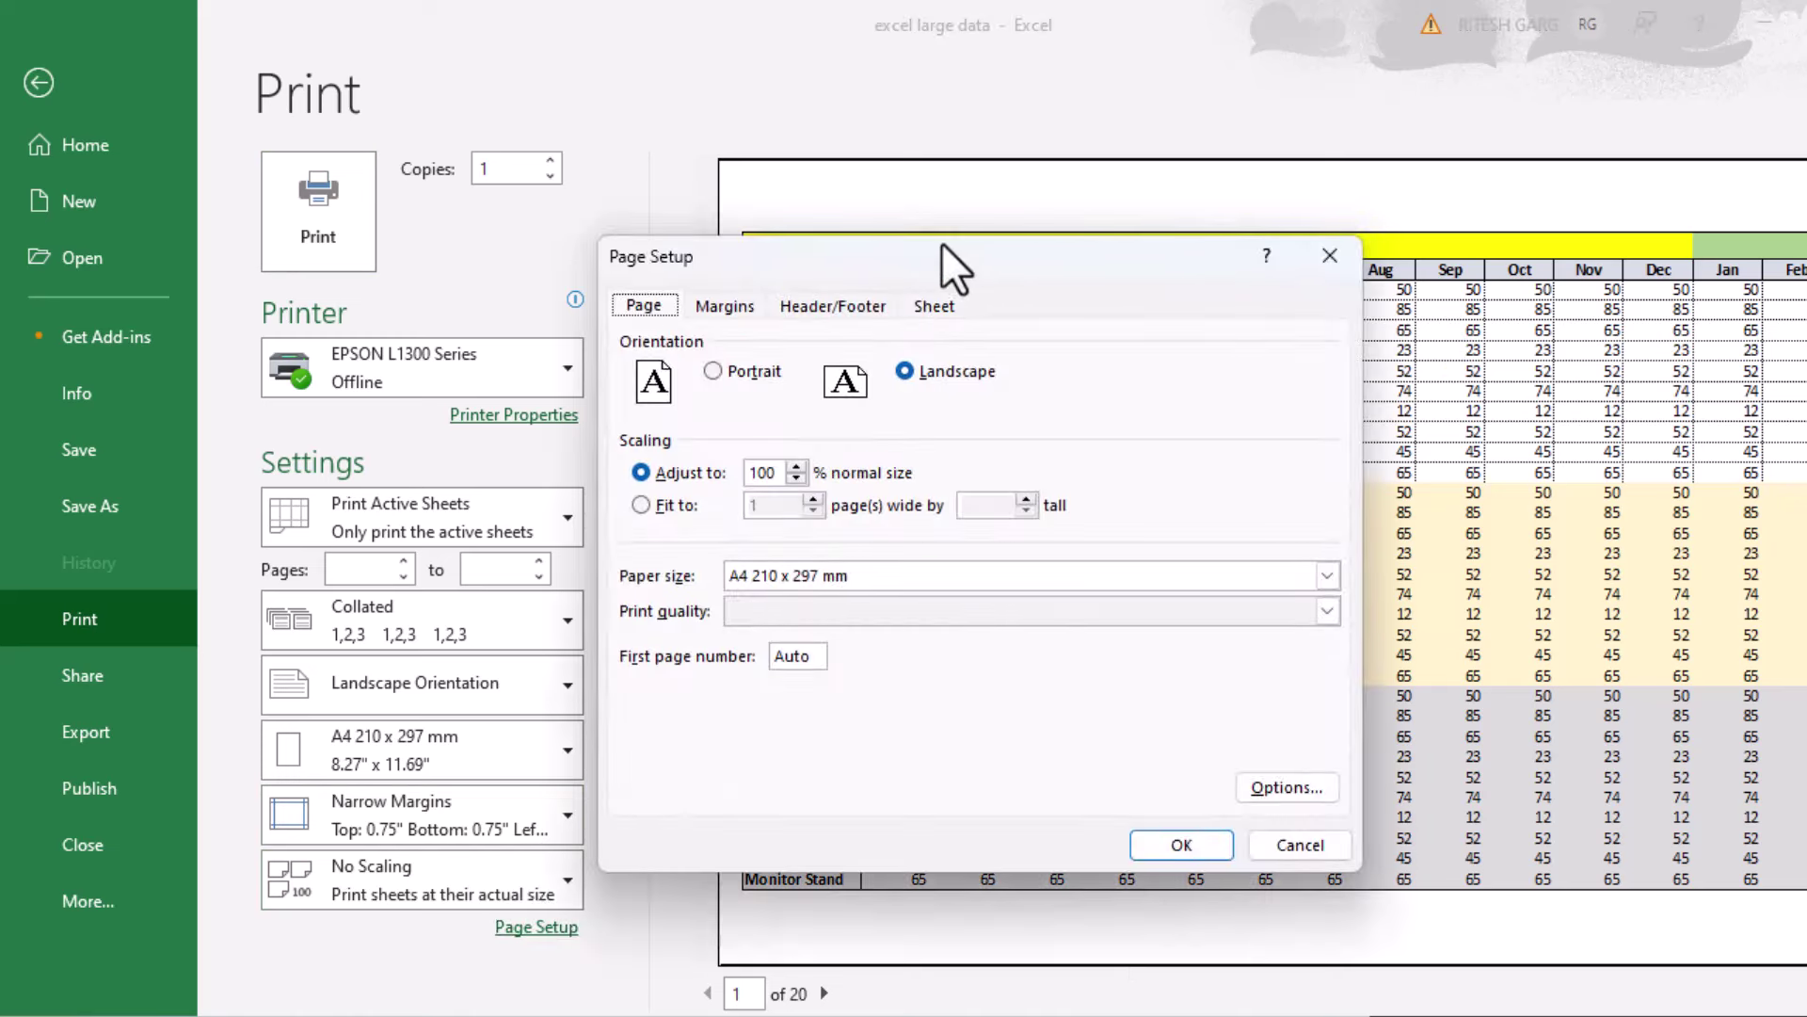
left_click_drag(942, 256, 1235, 337)
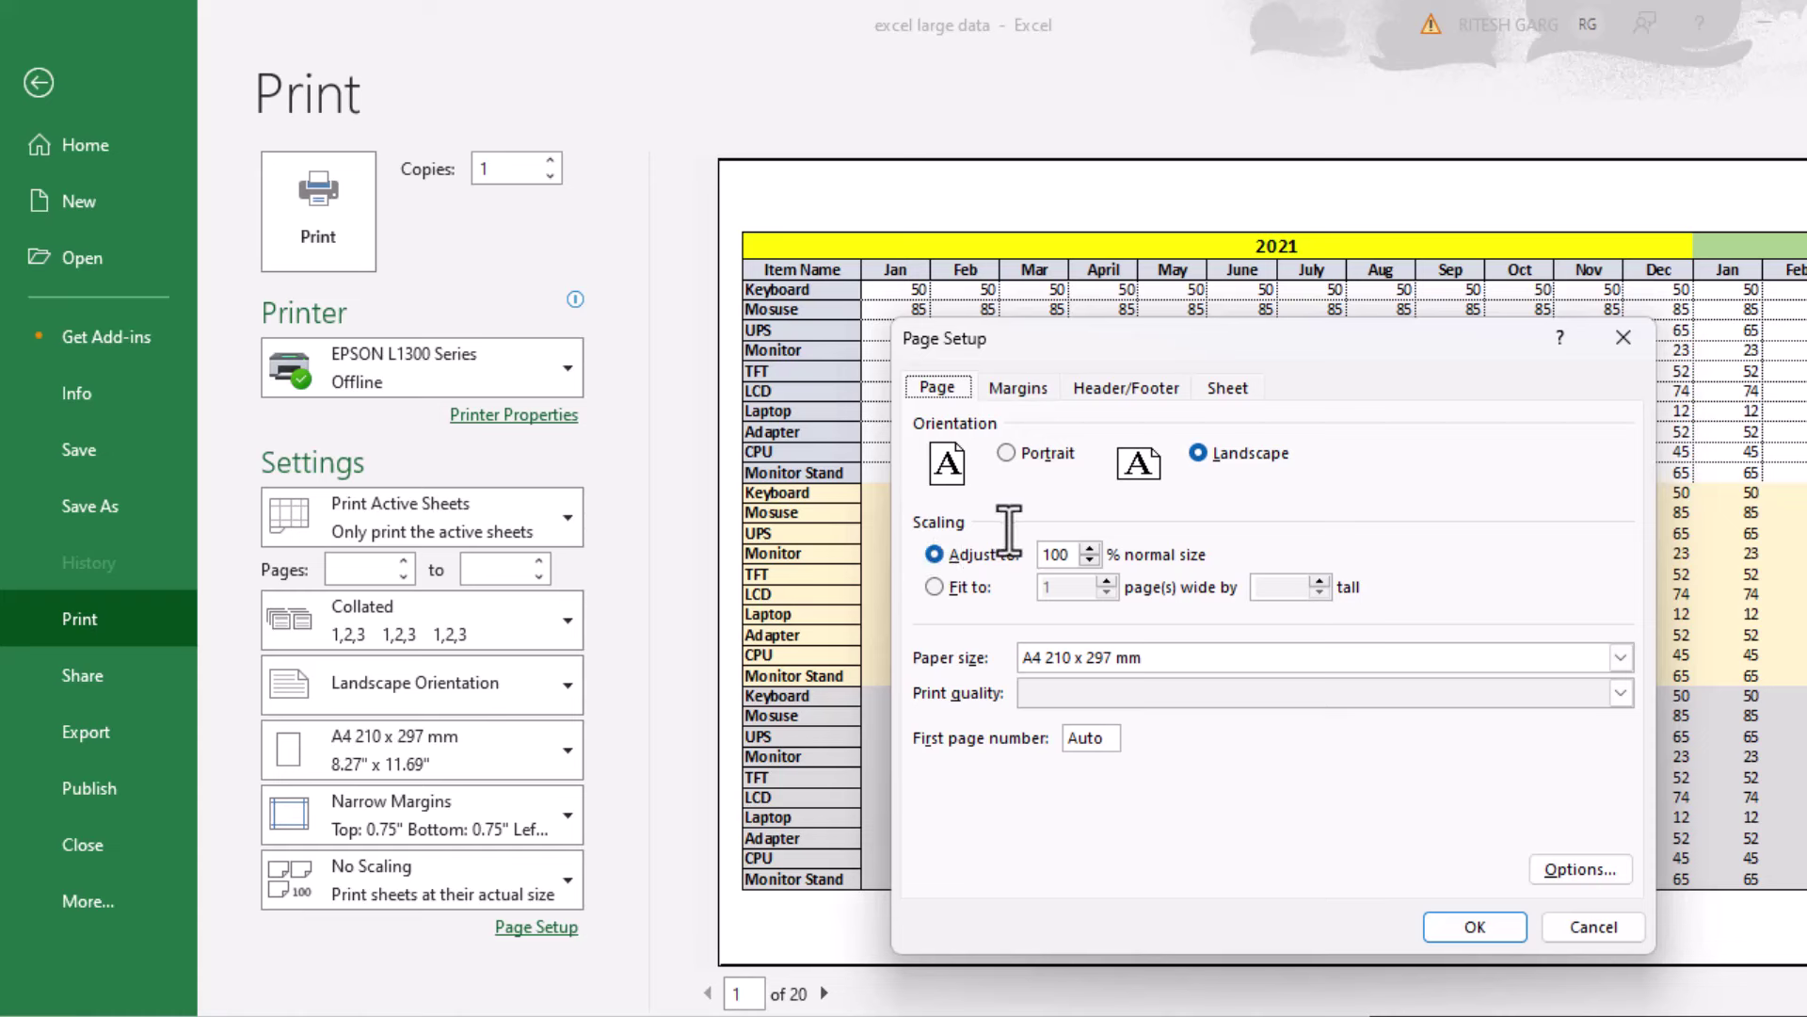
key("alt+a")
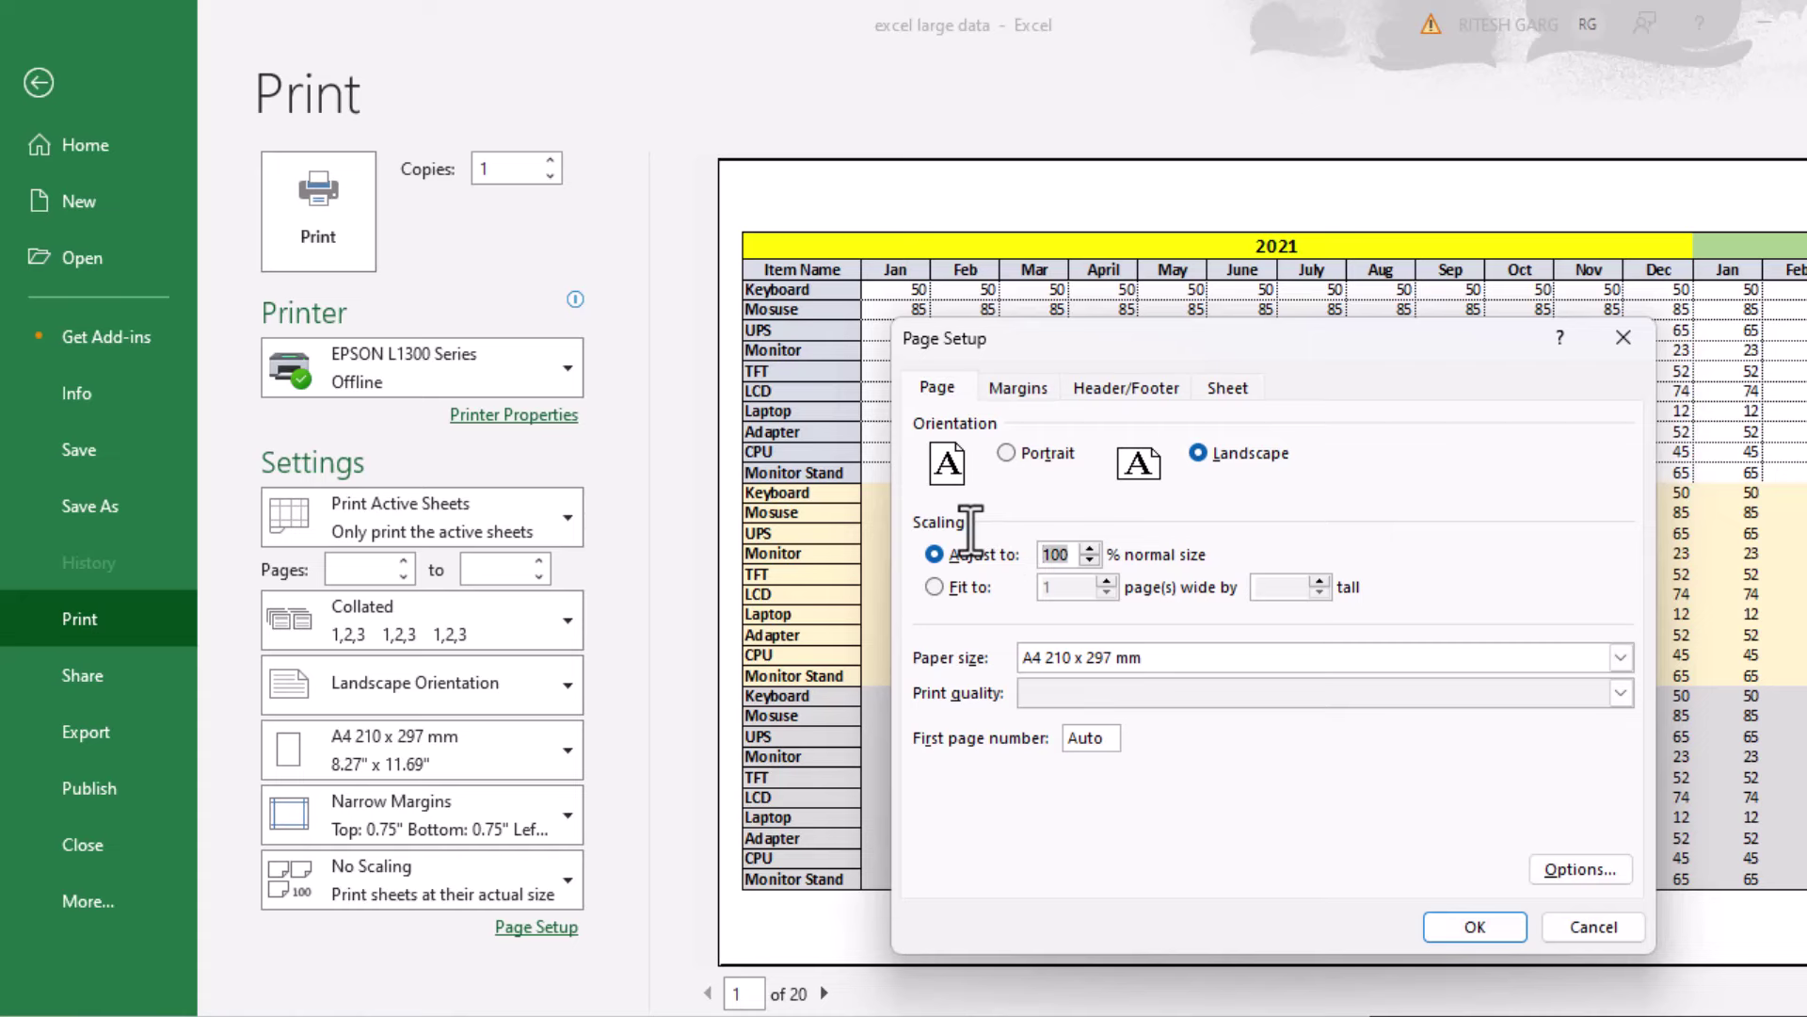
type("50")
left_click(1454, 926)
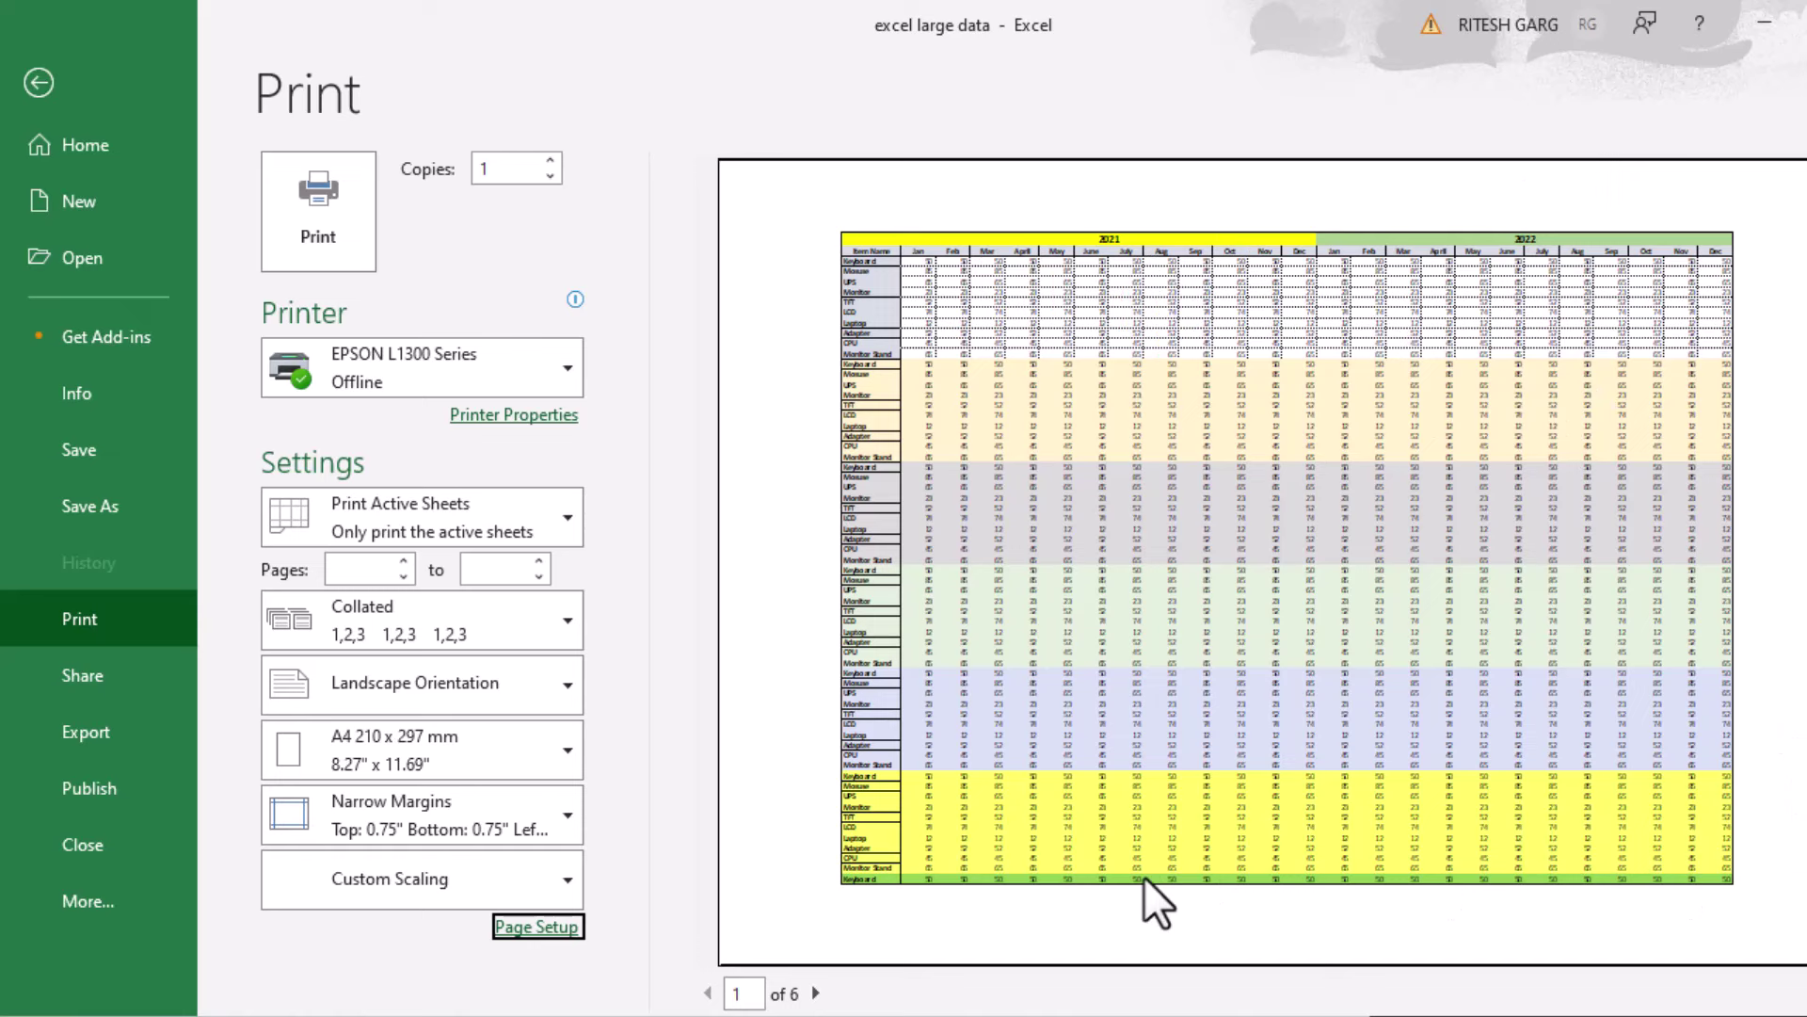
- Change the scaling to fit all columns on one page width
key("Return")
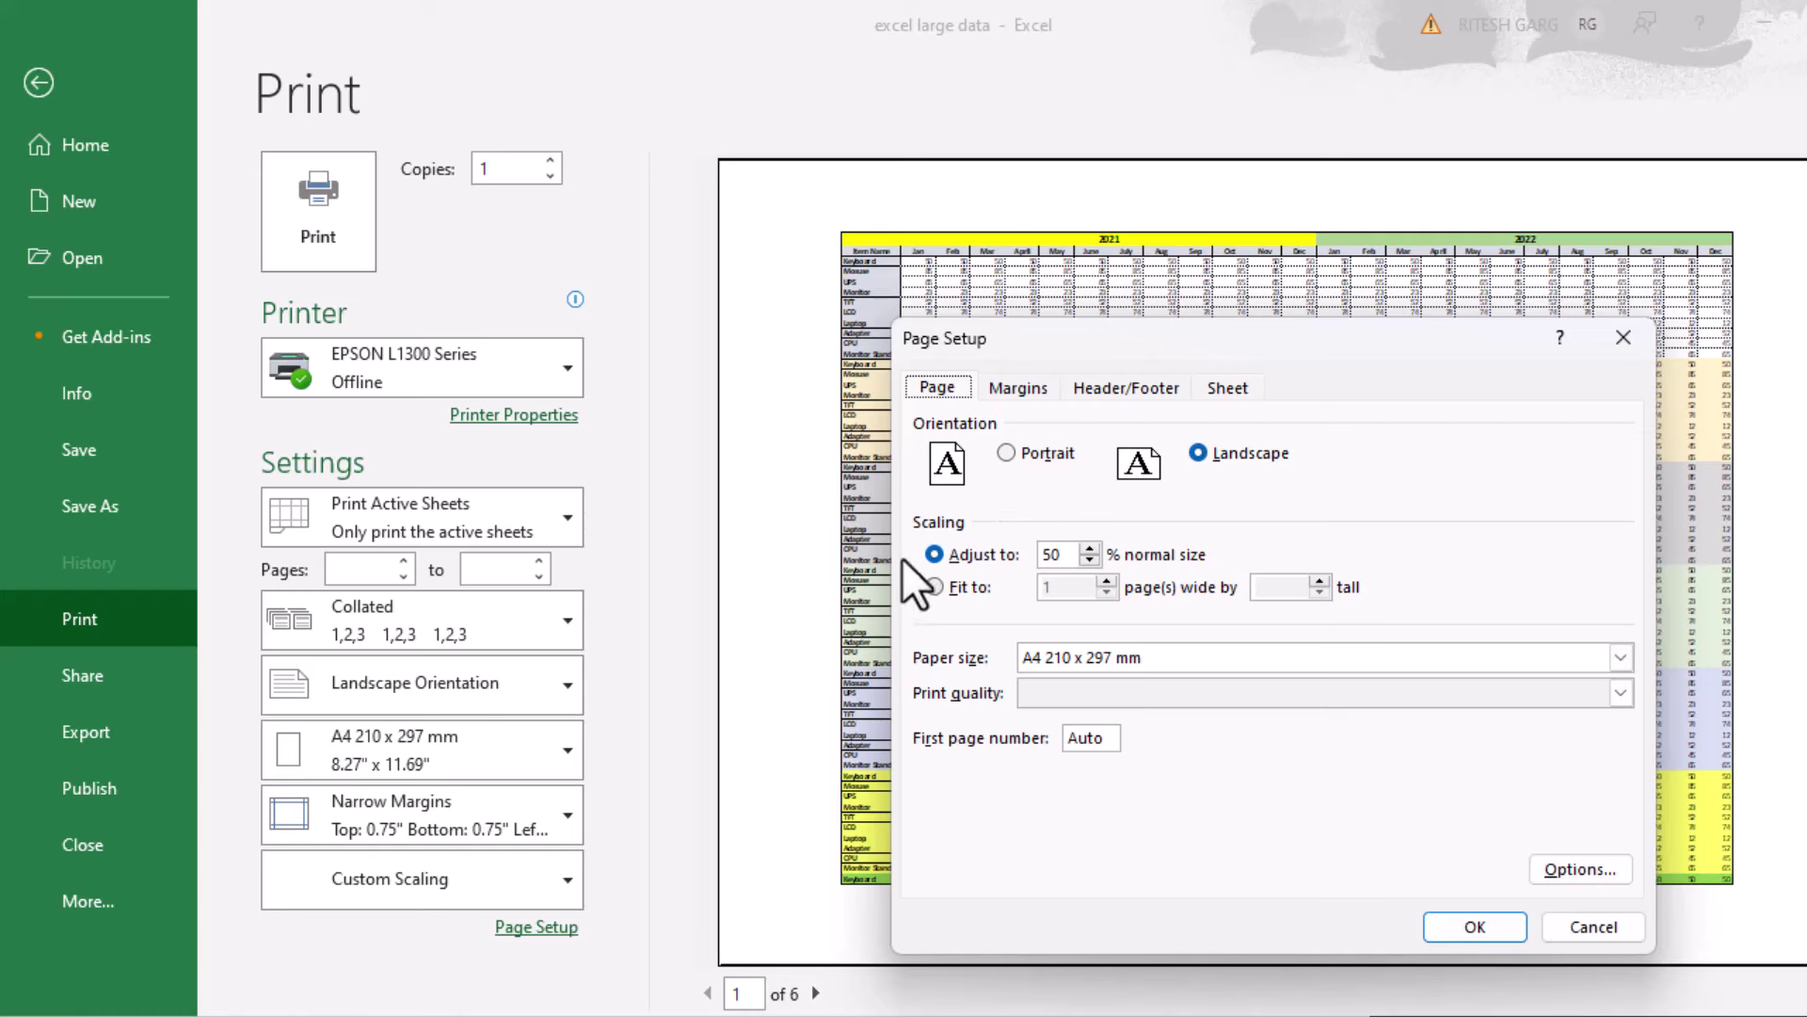
key("alt+f")
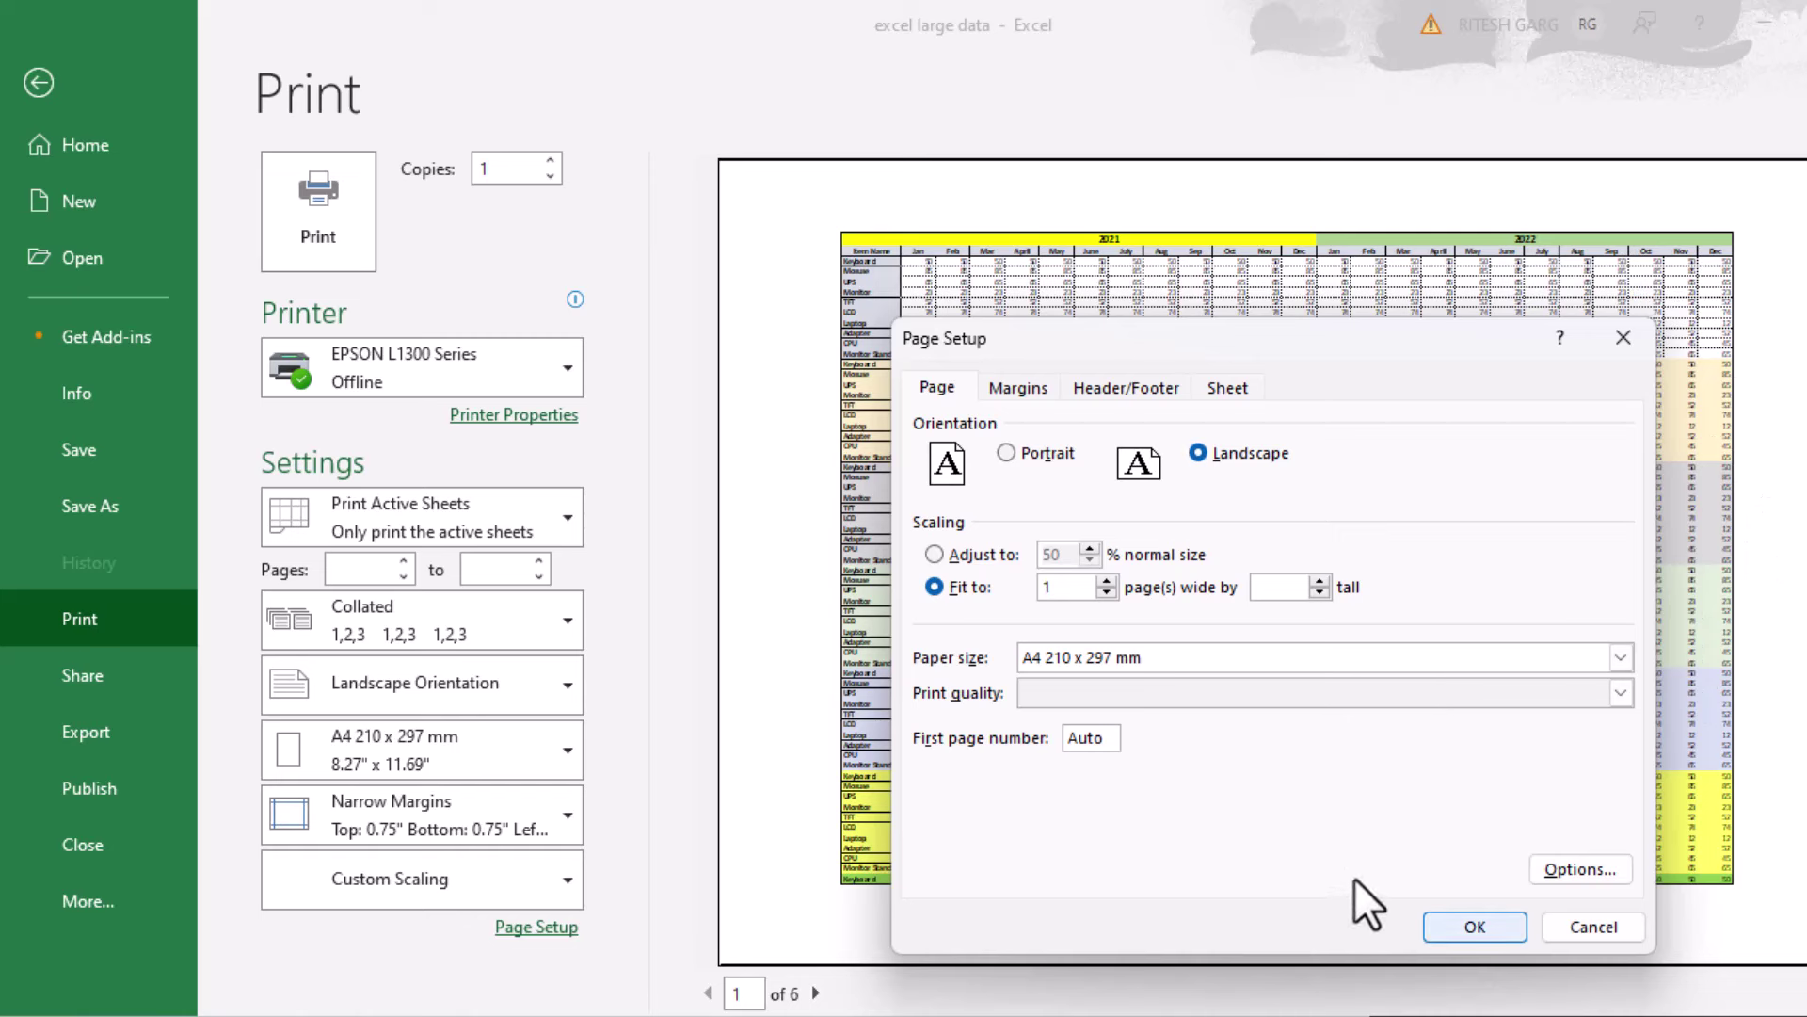
key("Return")
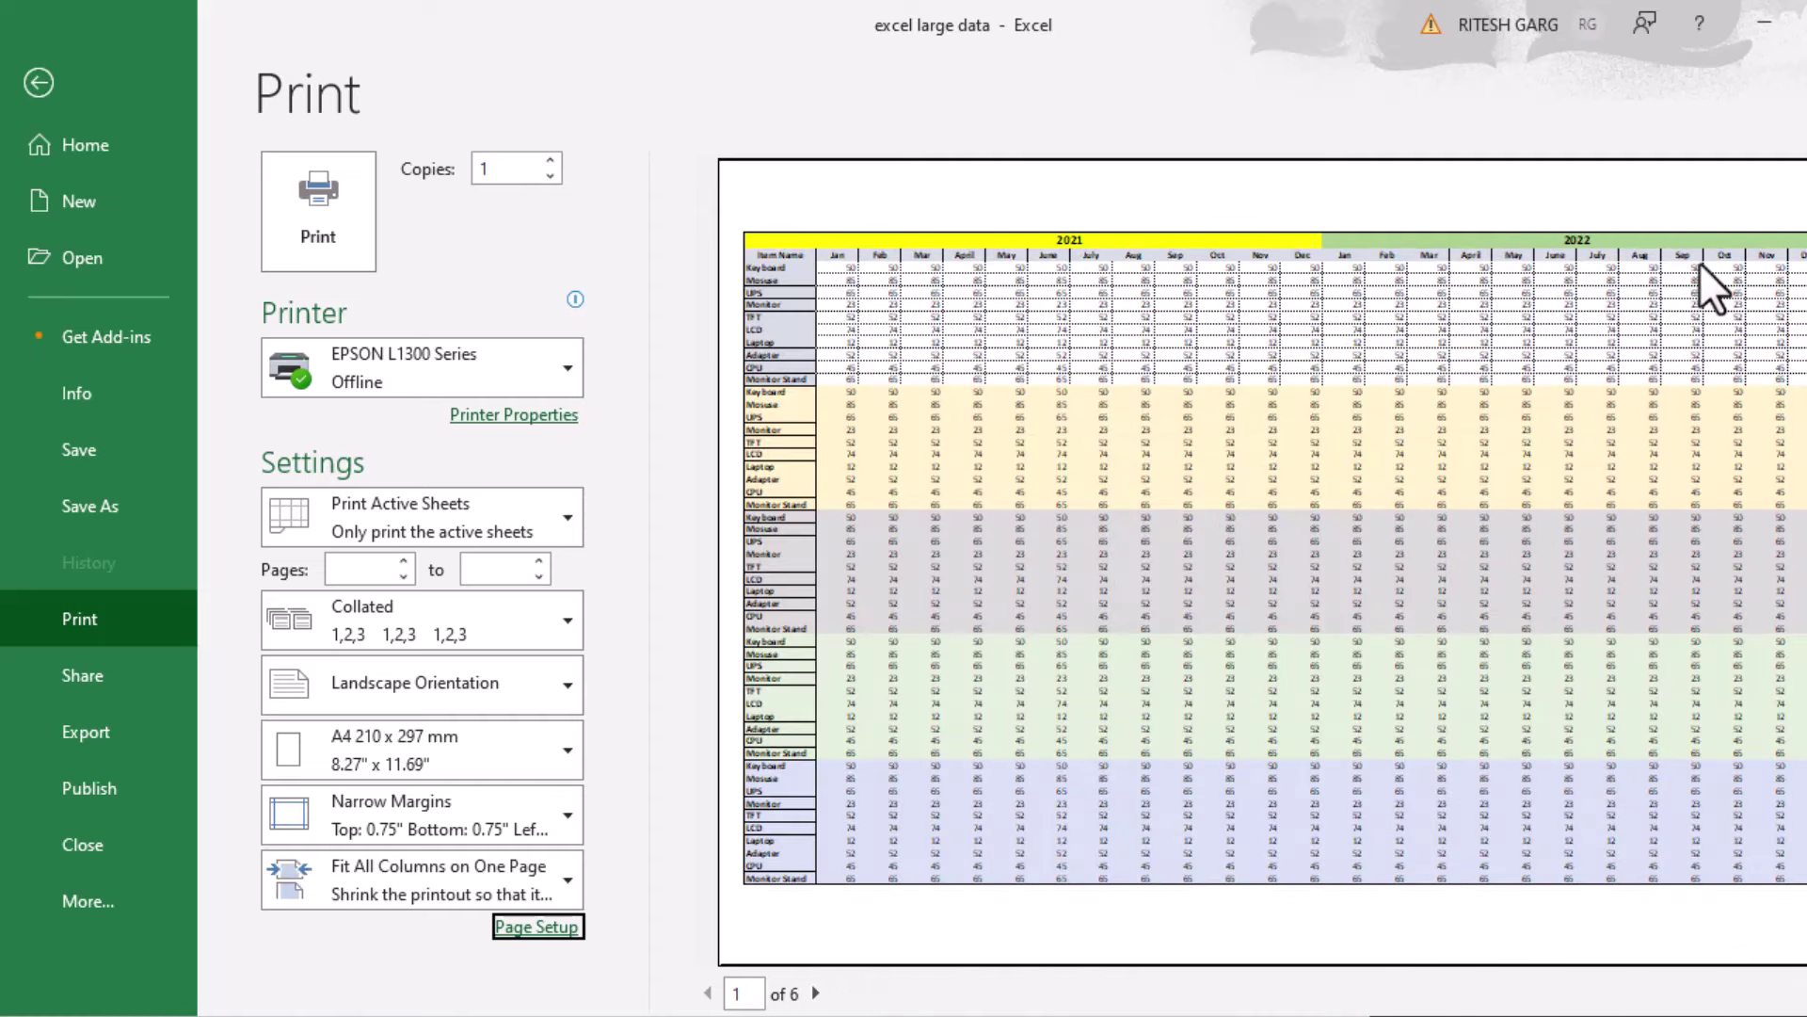
- Scroll through the six preview pages, then bring up the full Page Setup options
scroll(1500, 488, "down", 1)
scroll(1499, 471, "up", 1)
scroll(1428, 448, "down", 1)
scroll(1433, 455, "down", 1)
scroll(1433, 455, "down", 1)
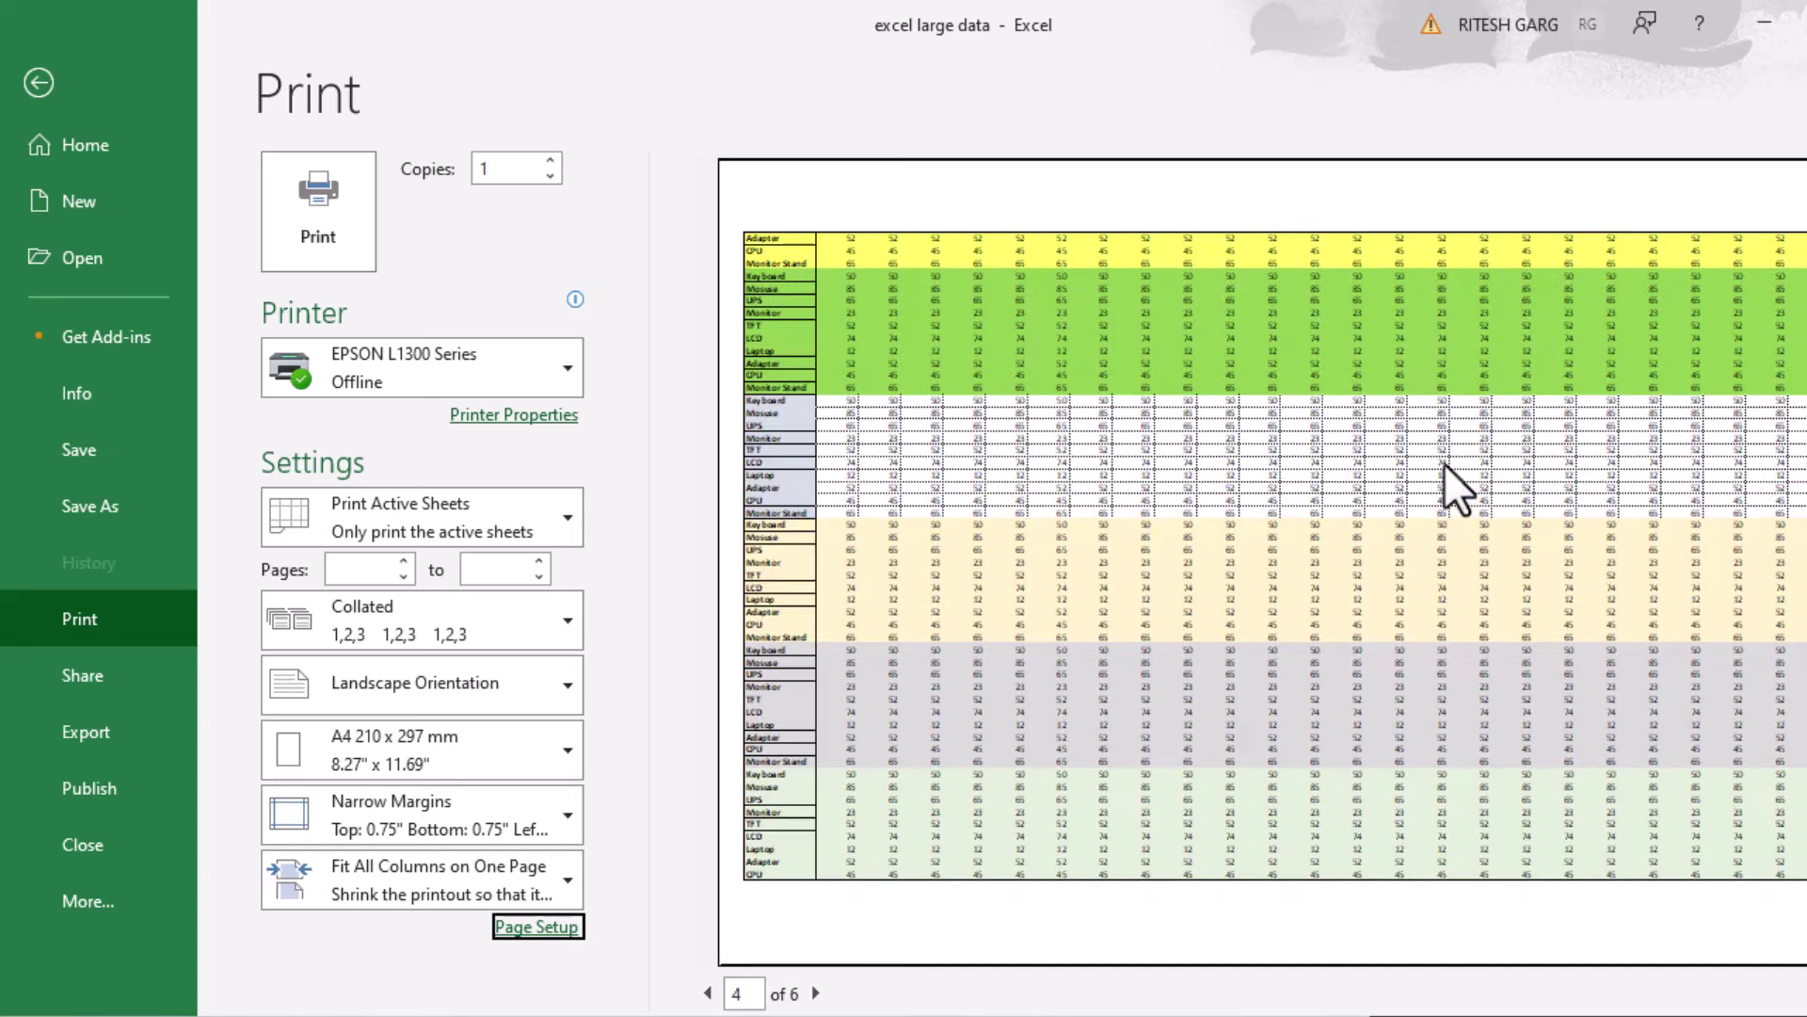
scroll(1443, 464, "up", 1)
scroll(1444, 466, "up", 1)
scroll(1444, 466, "up", 1)
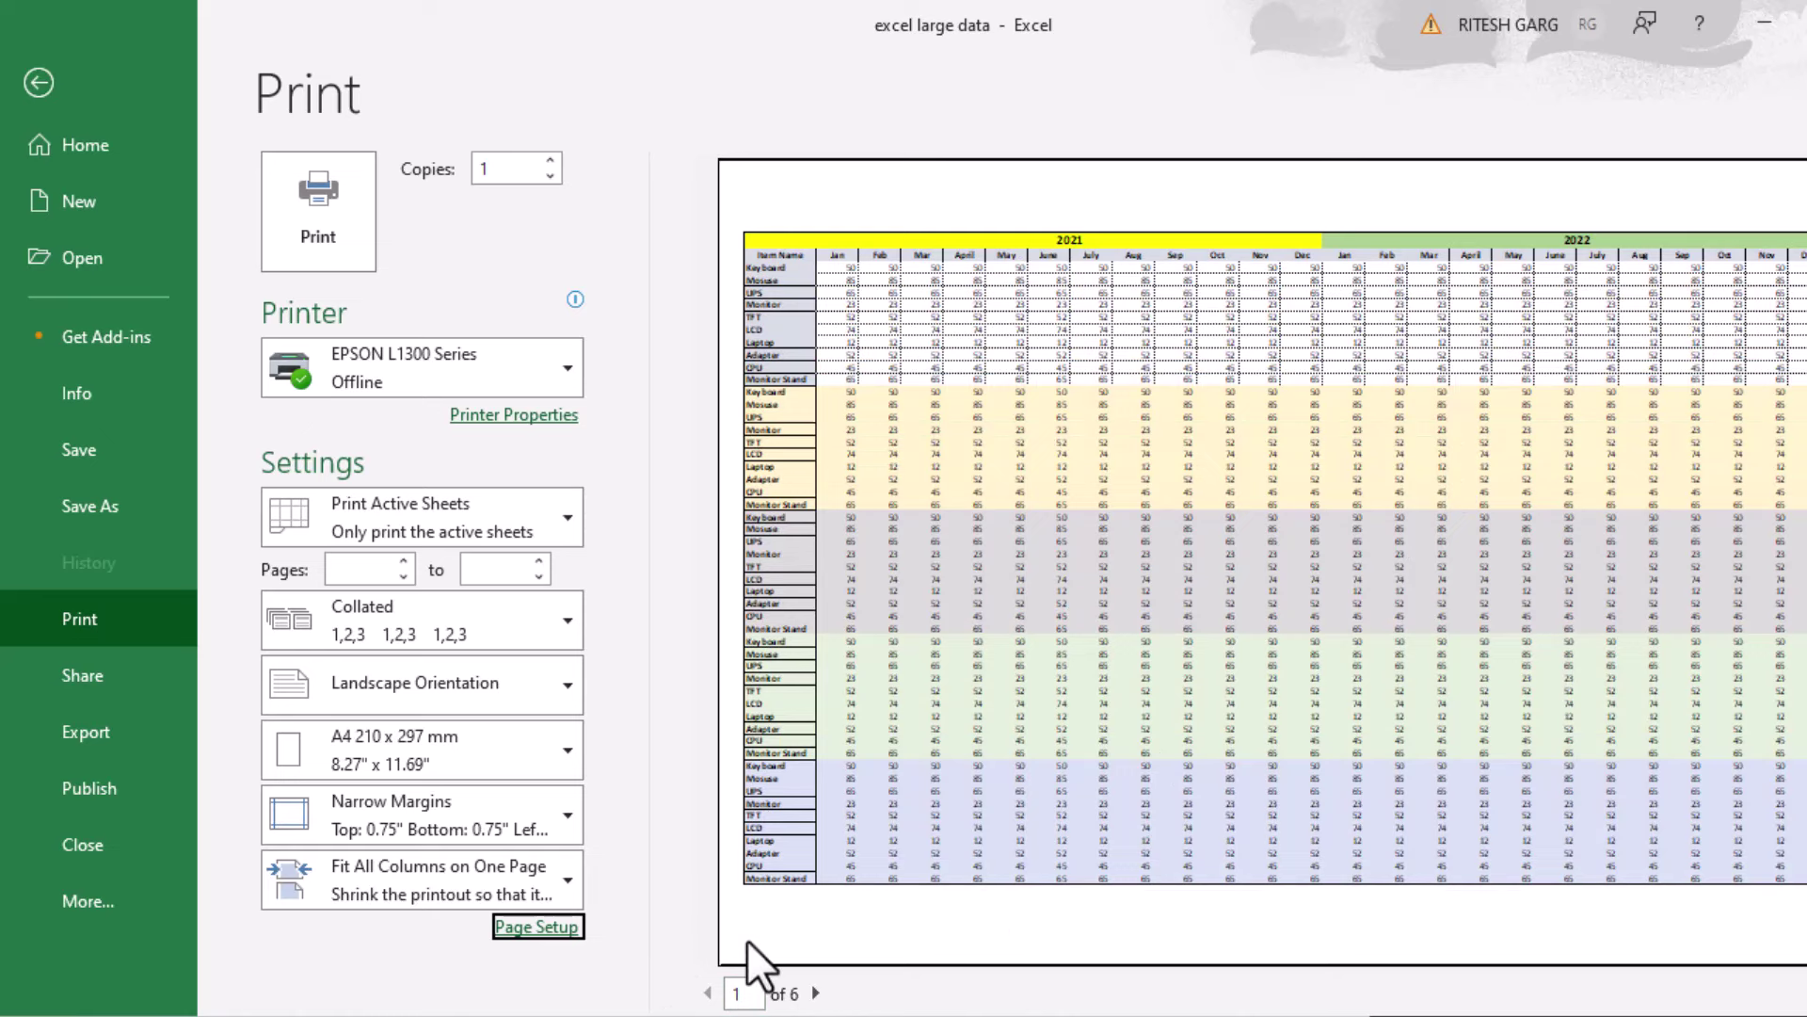
left_click(527, 925)
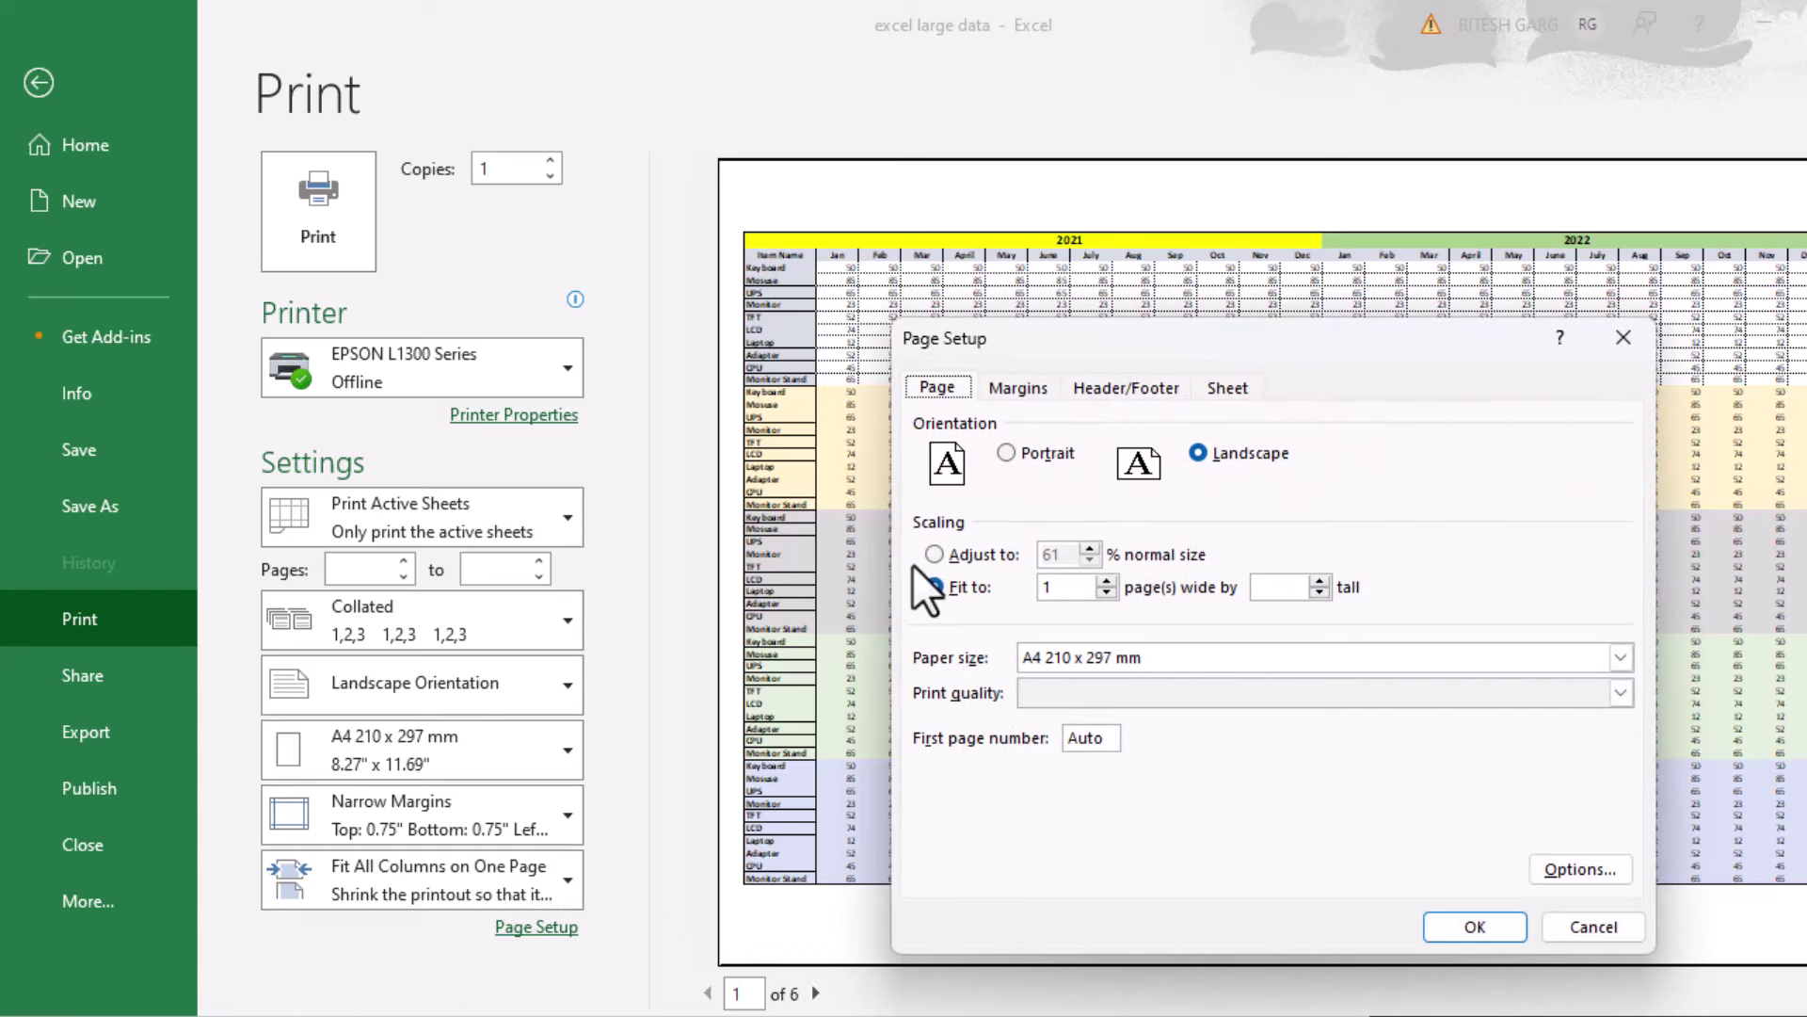
- Fit the whole sheet to 1 page wide by 1 page tall
left_click(1059, 587)
key("Tab")
type("1")
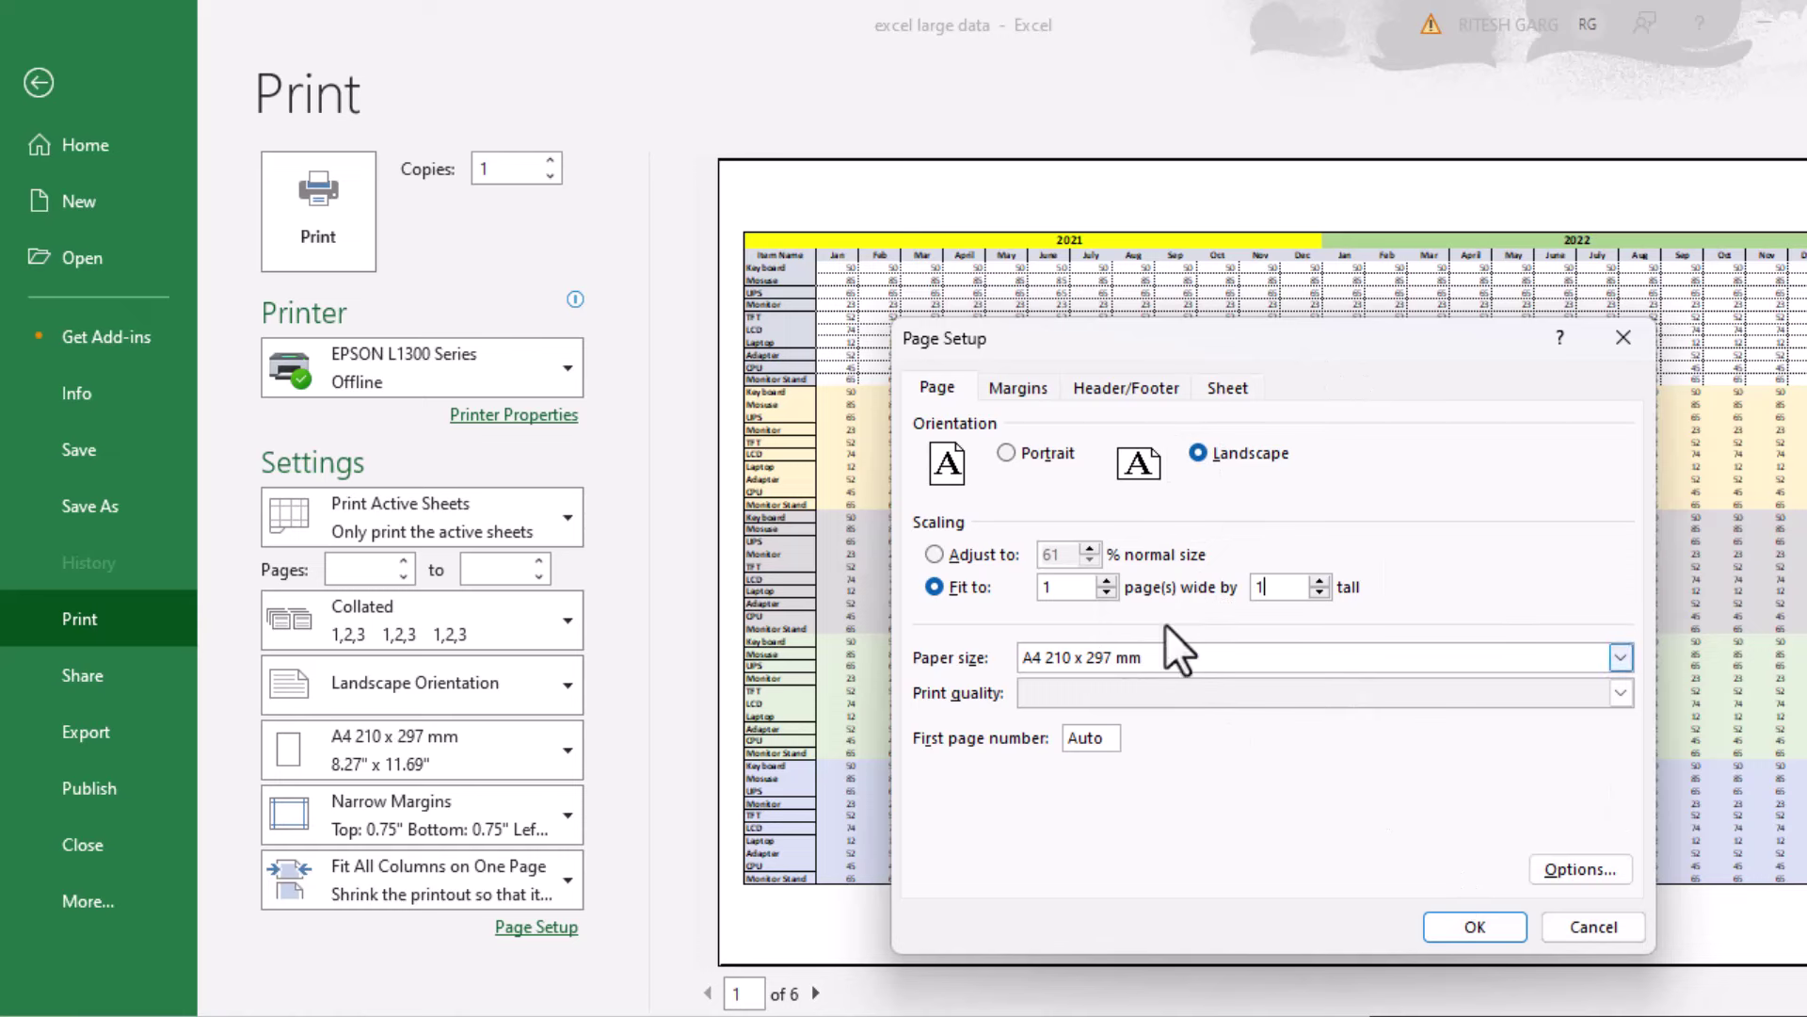
key("Return")
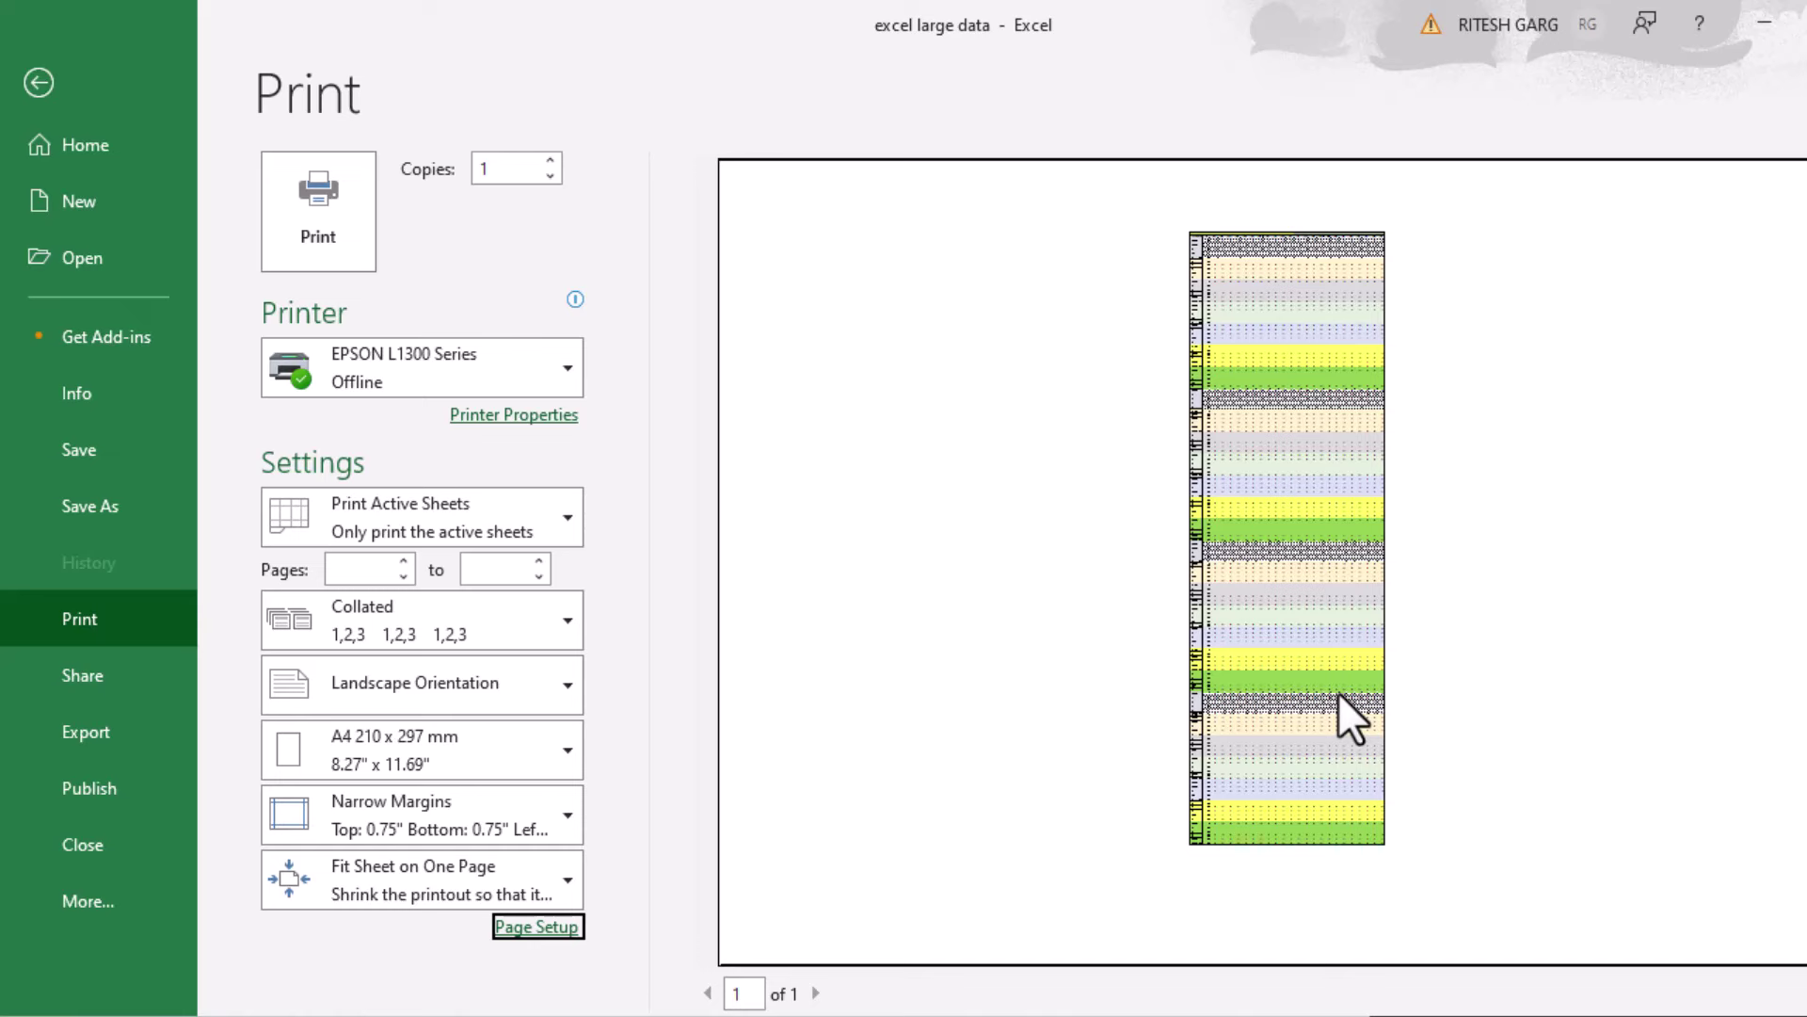
- Clear the pages-tall limit so the printout is 1 page wide across six pages
left_click(509, 926)
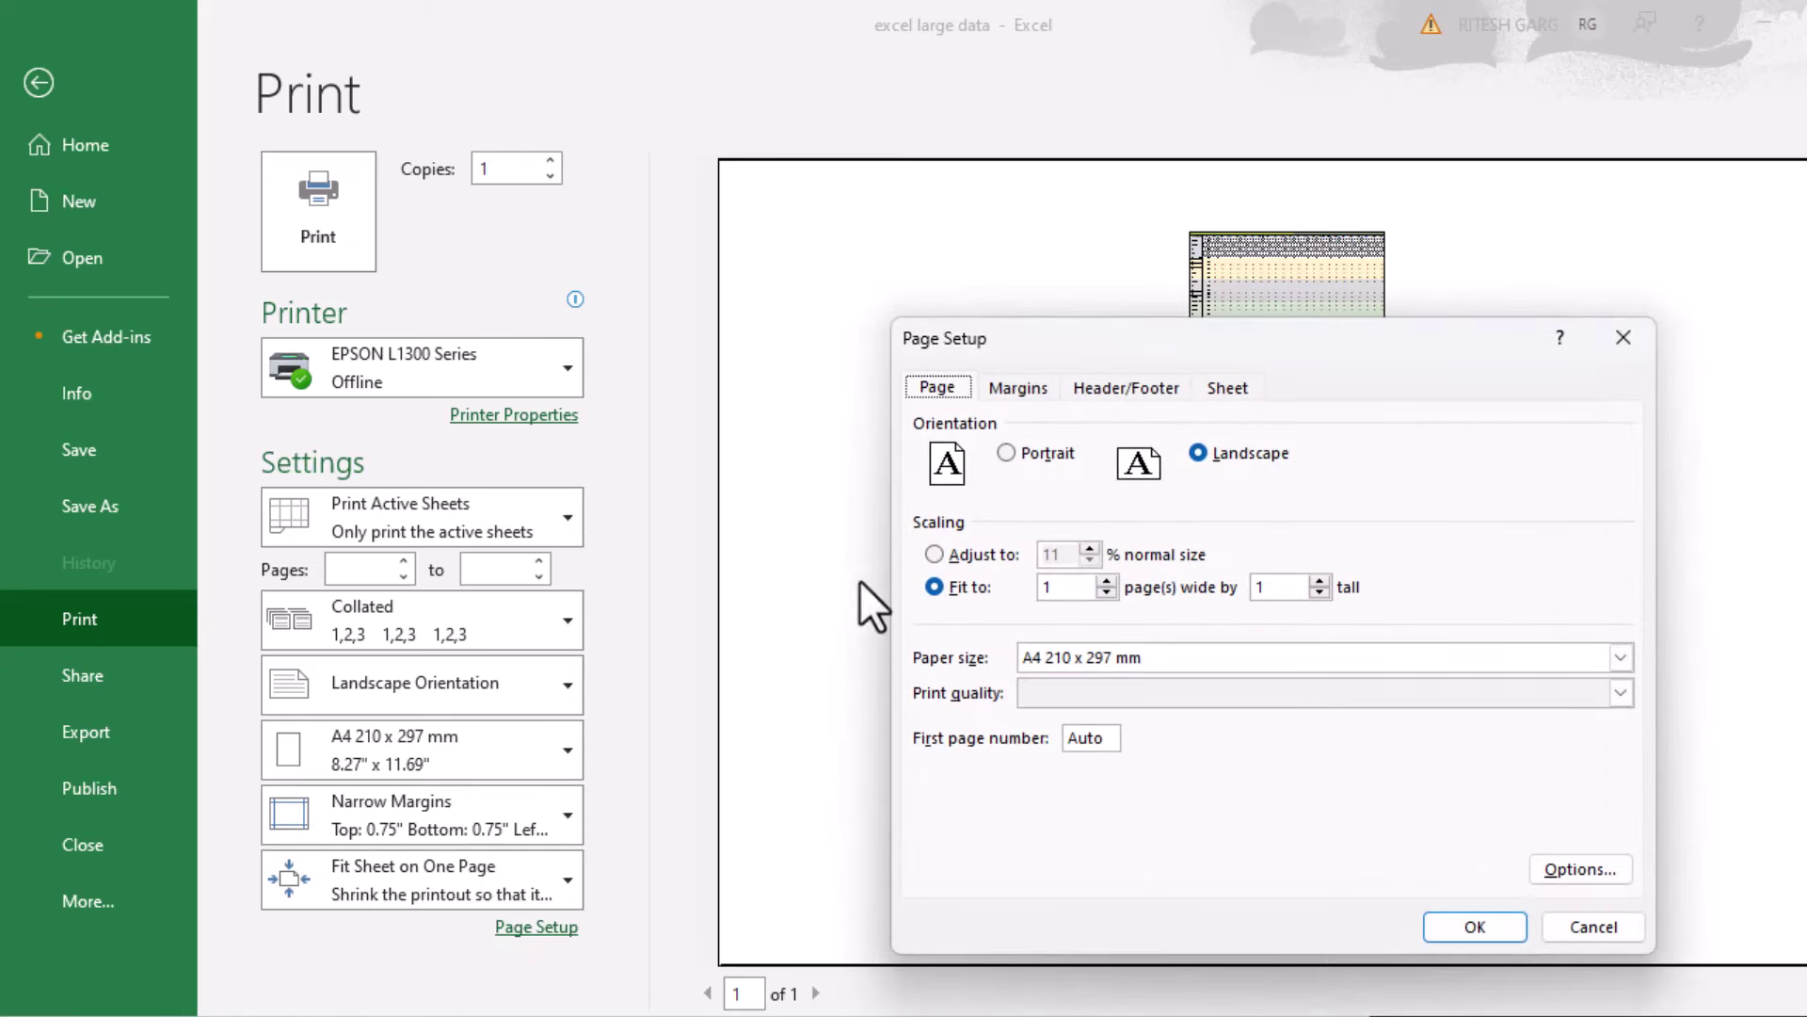
left_click(933, 585)
key("Tab")
key("BackSpace")
left_click(1440, 923)
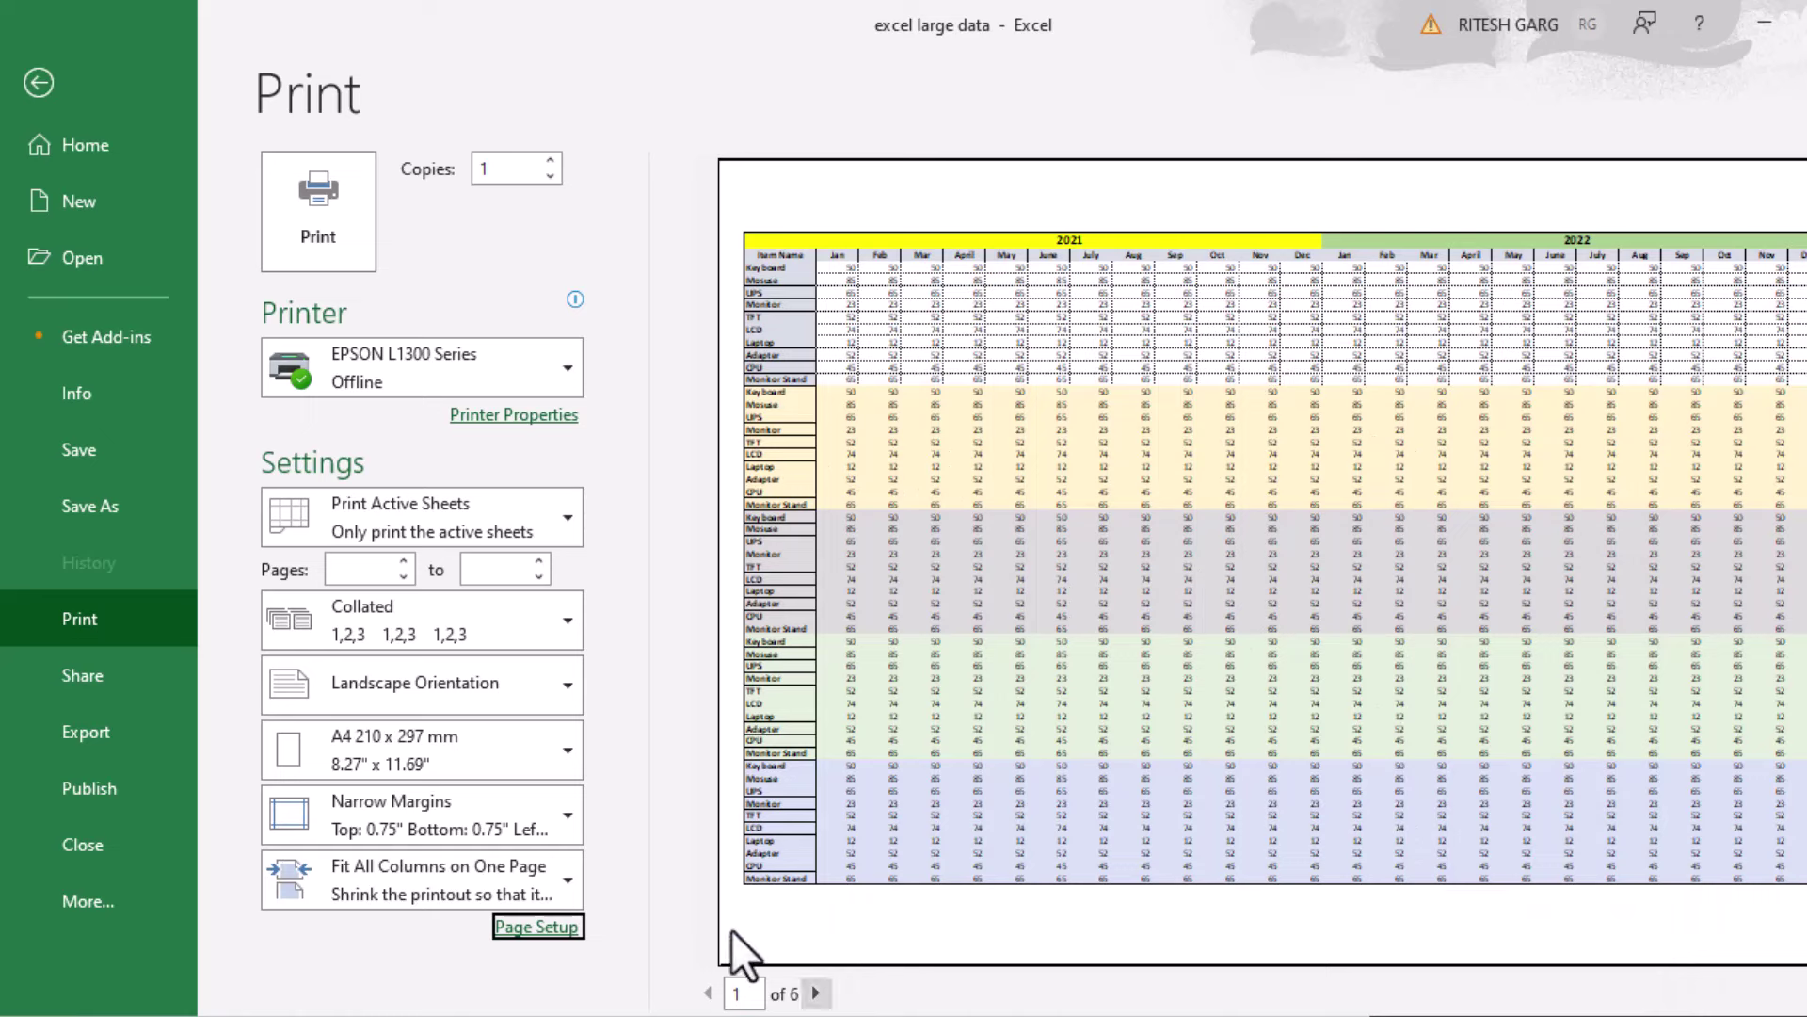
- Set the top and bottom margins to 0.5 inches on the Margins tab
left_click(524, 927)
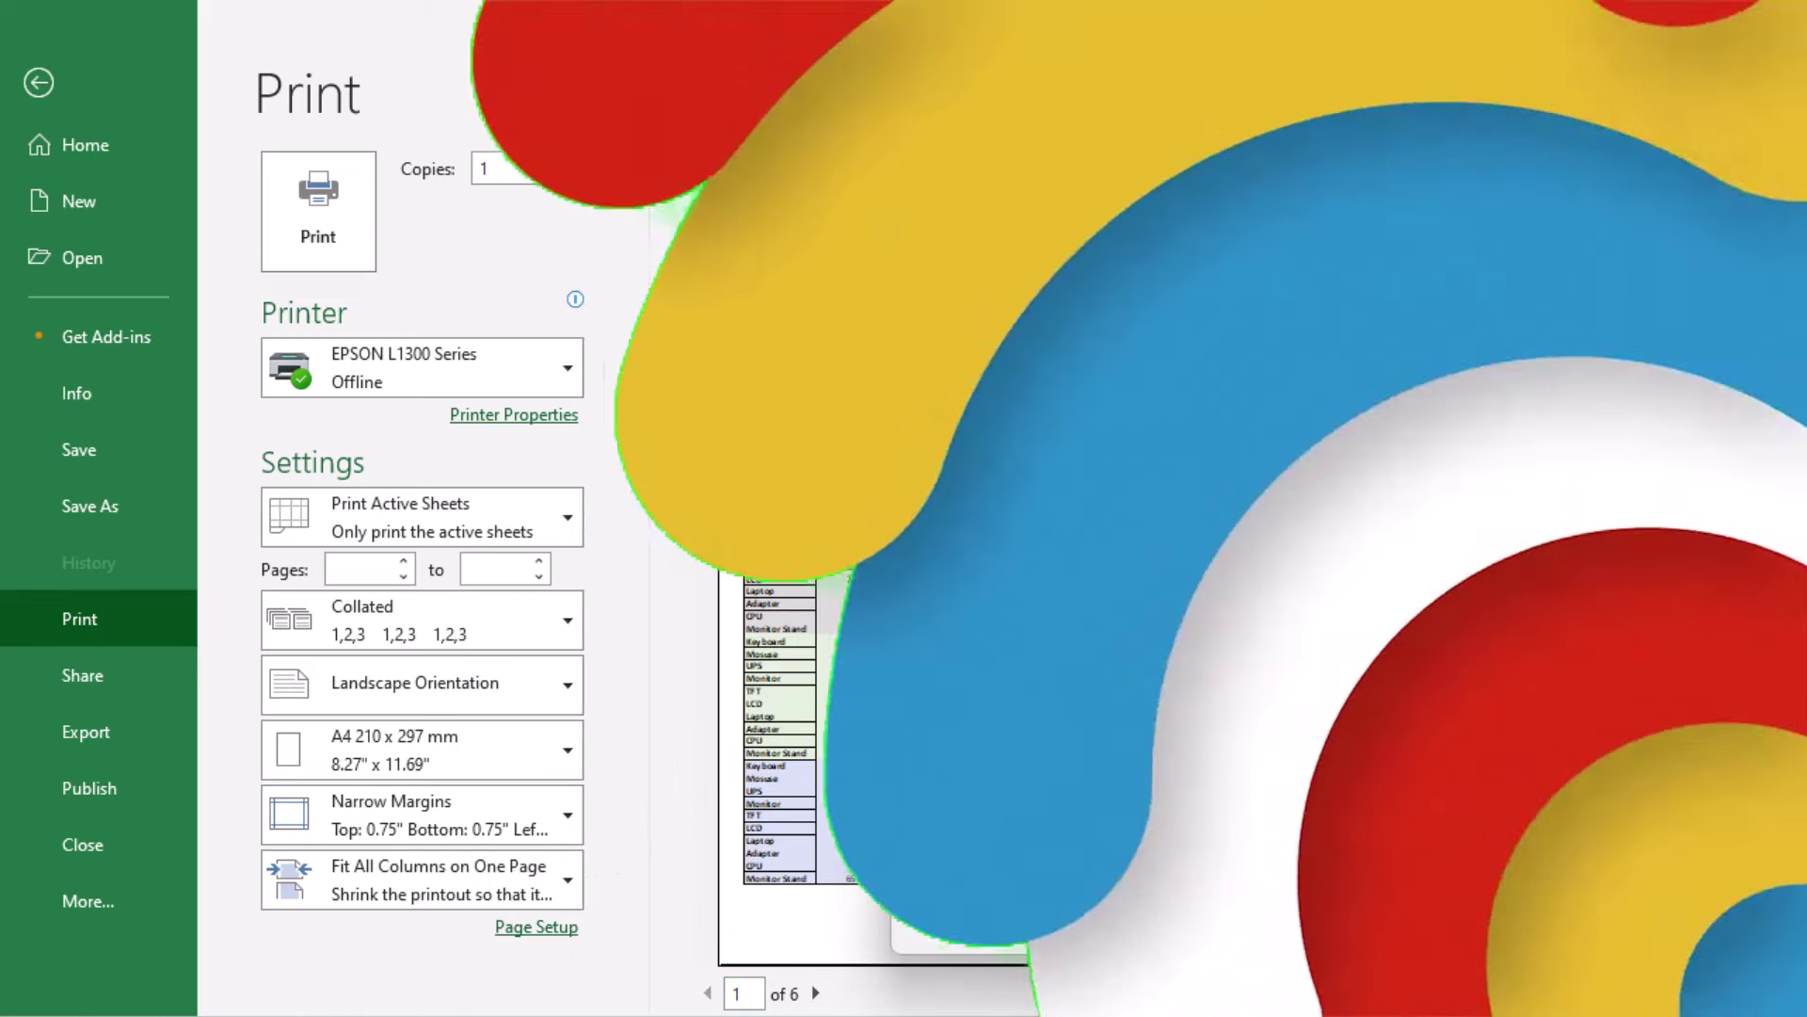
left_click(1018, 386)
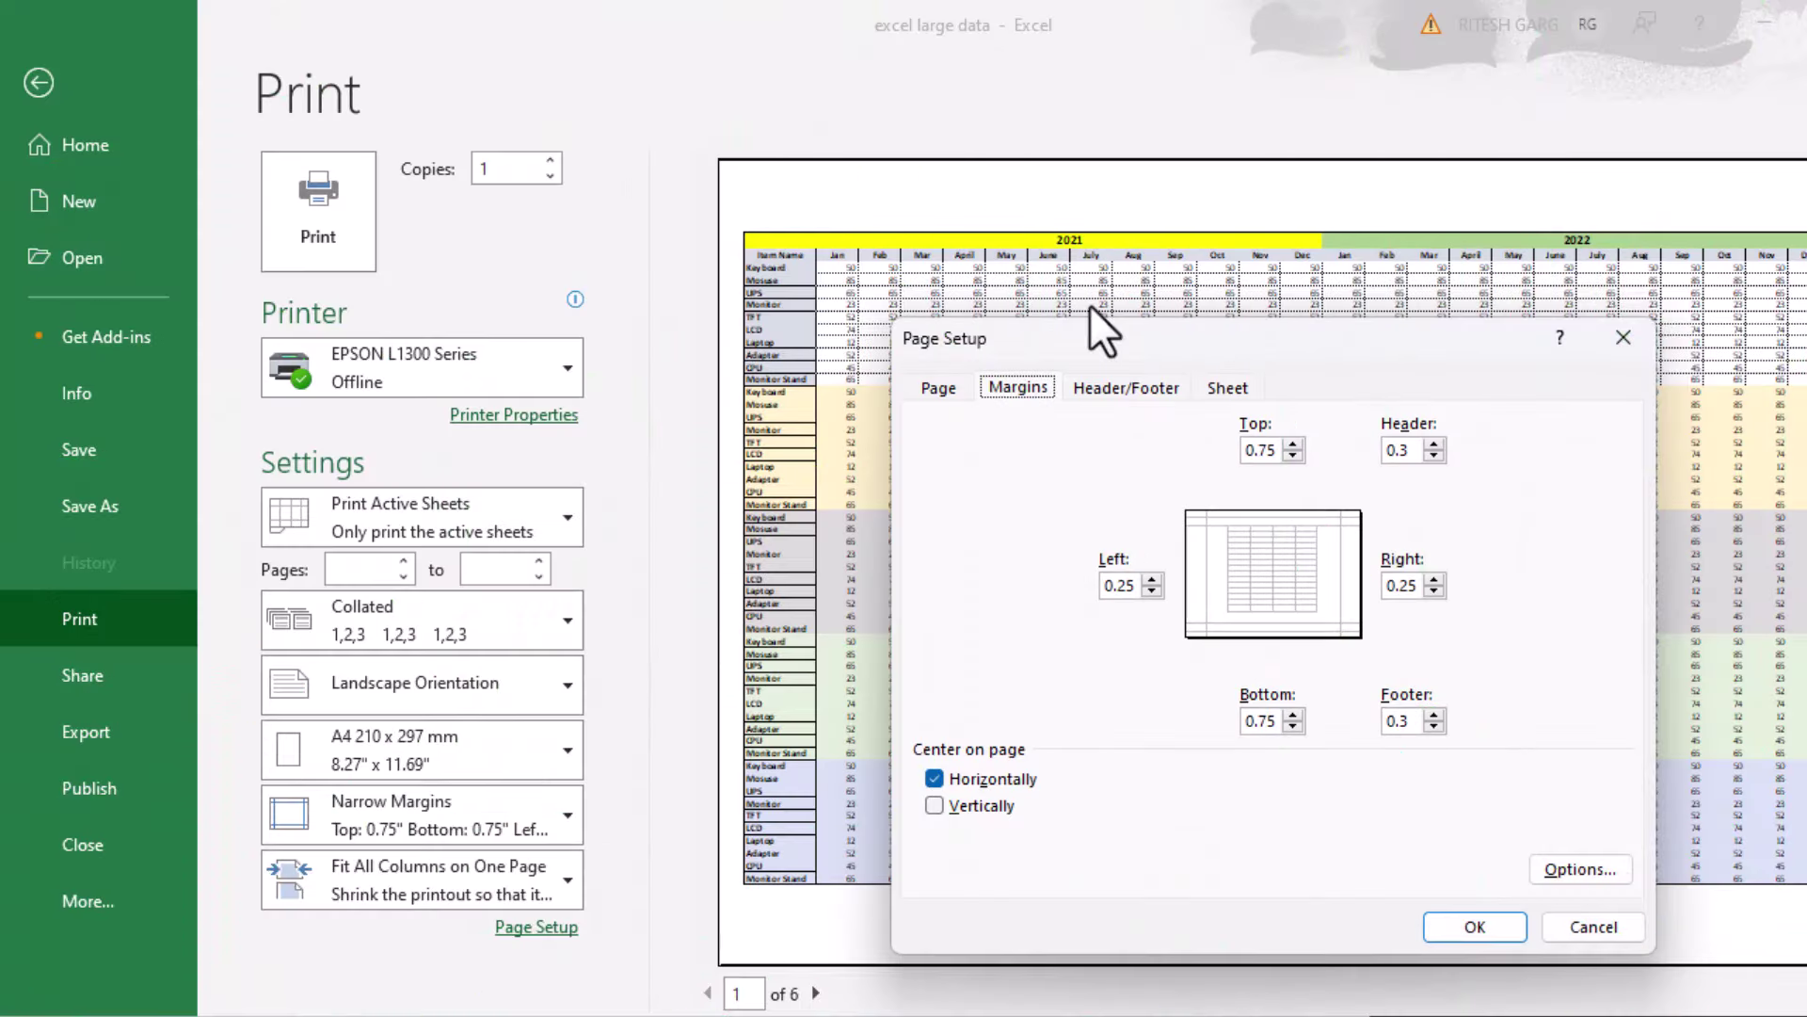
left_click_drag(1095, 318, 1087, 579)
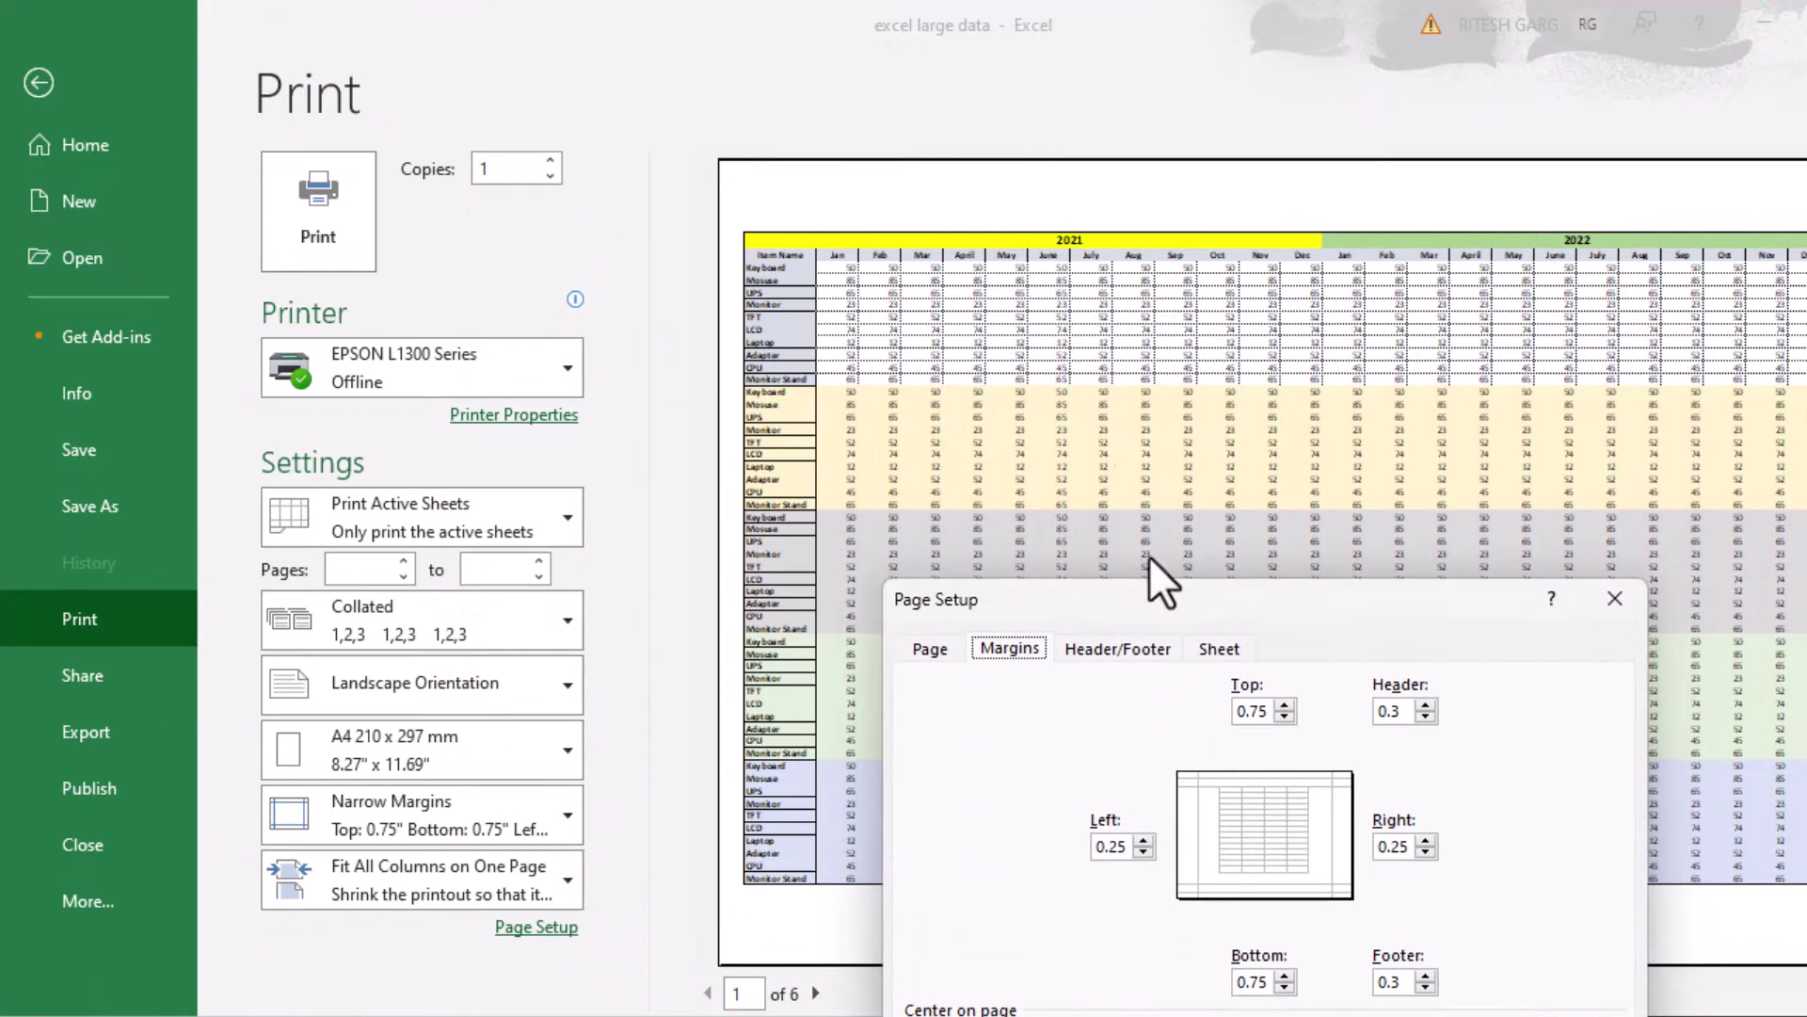
left_click_drag(1181, 588, 1172, 294)
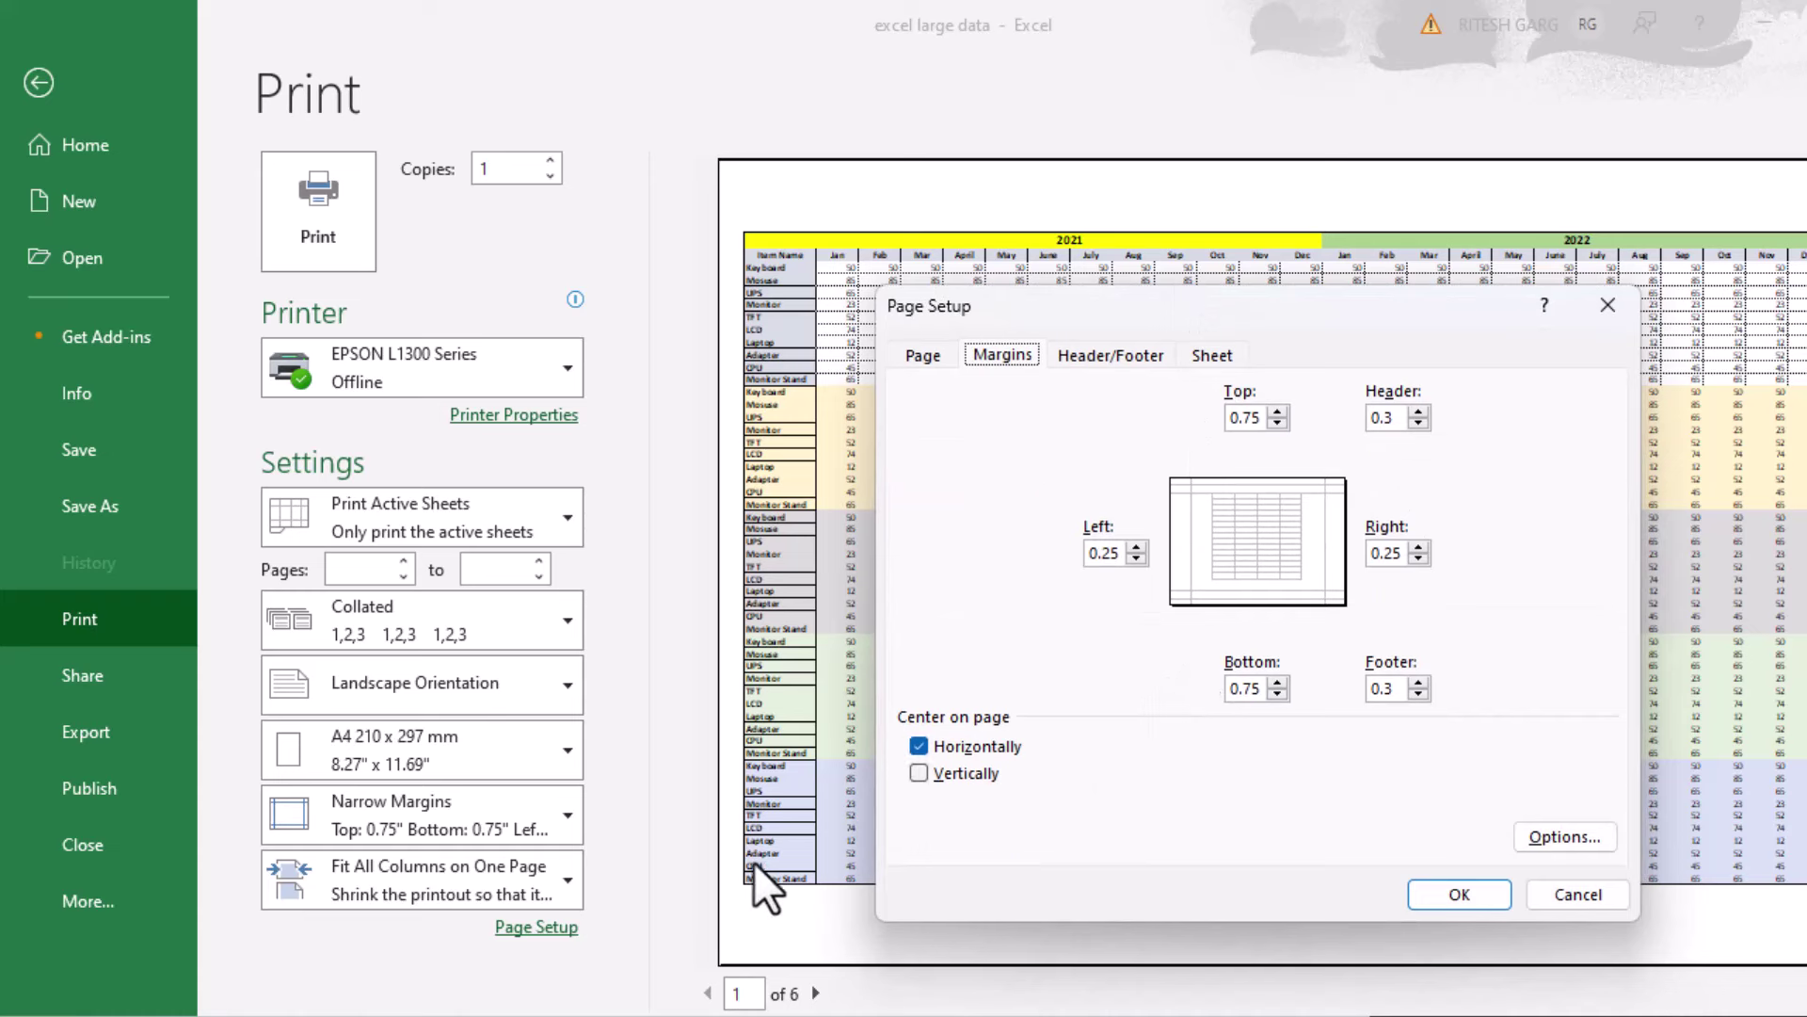
key("Tab")
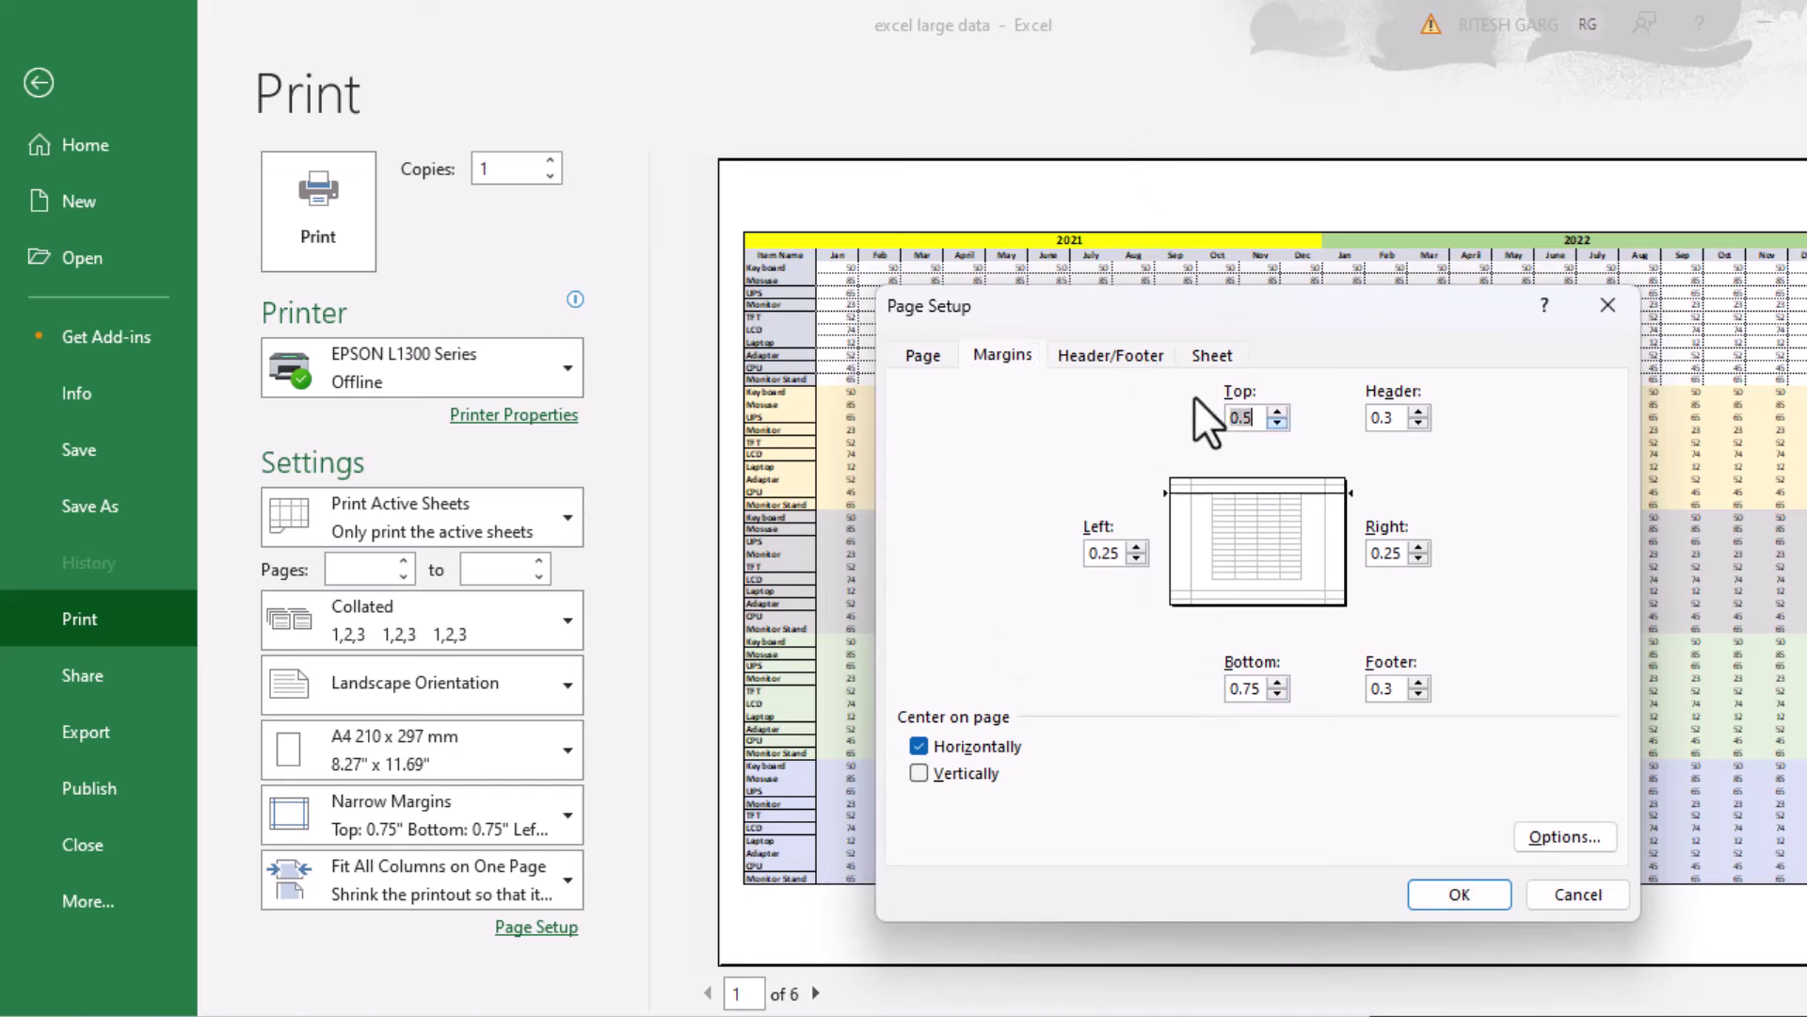
type("0.5")
key("Tab")
key("Tab")
key("Tab")
type("0.5")
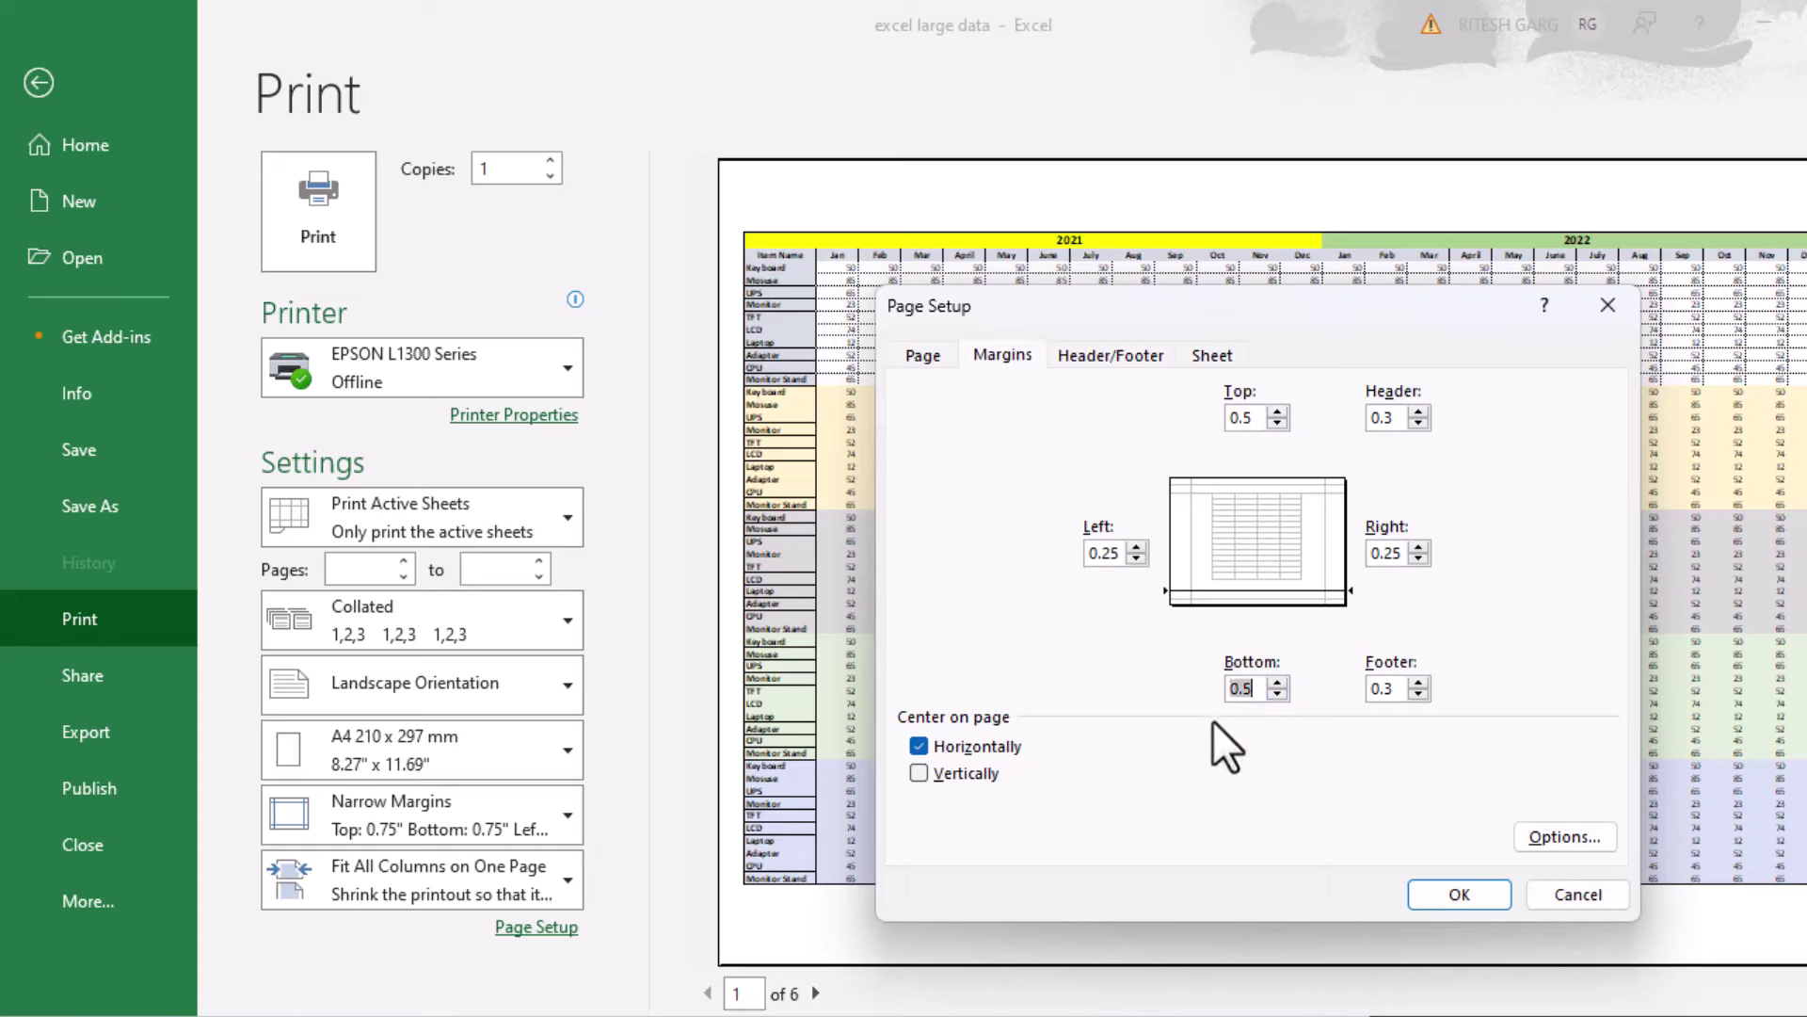
left_click(1440, 894)
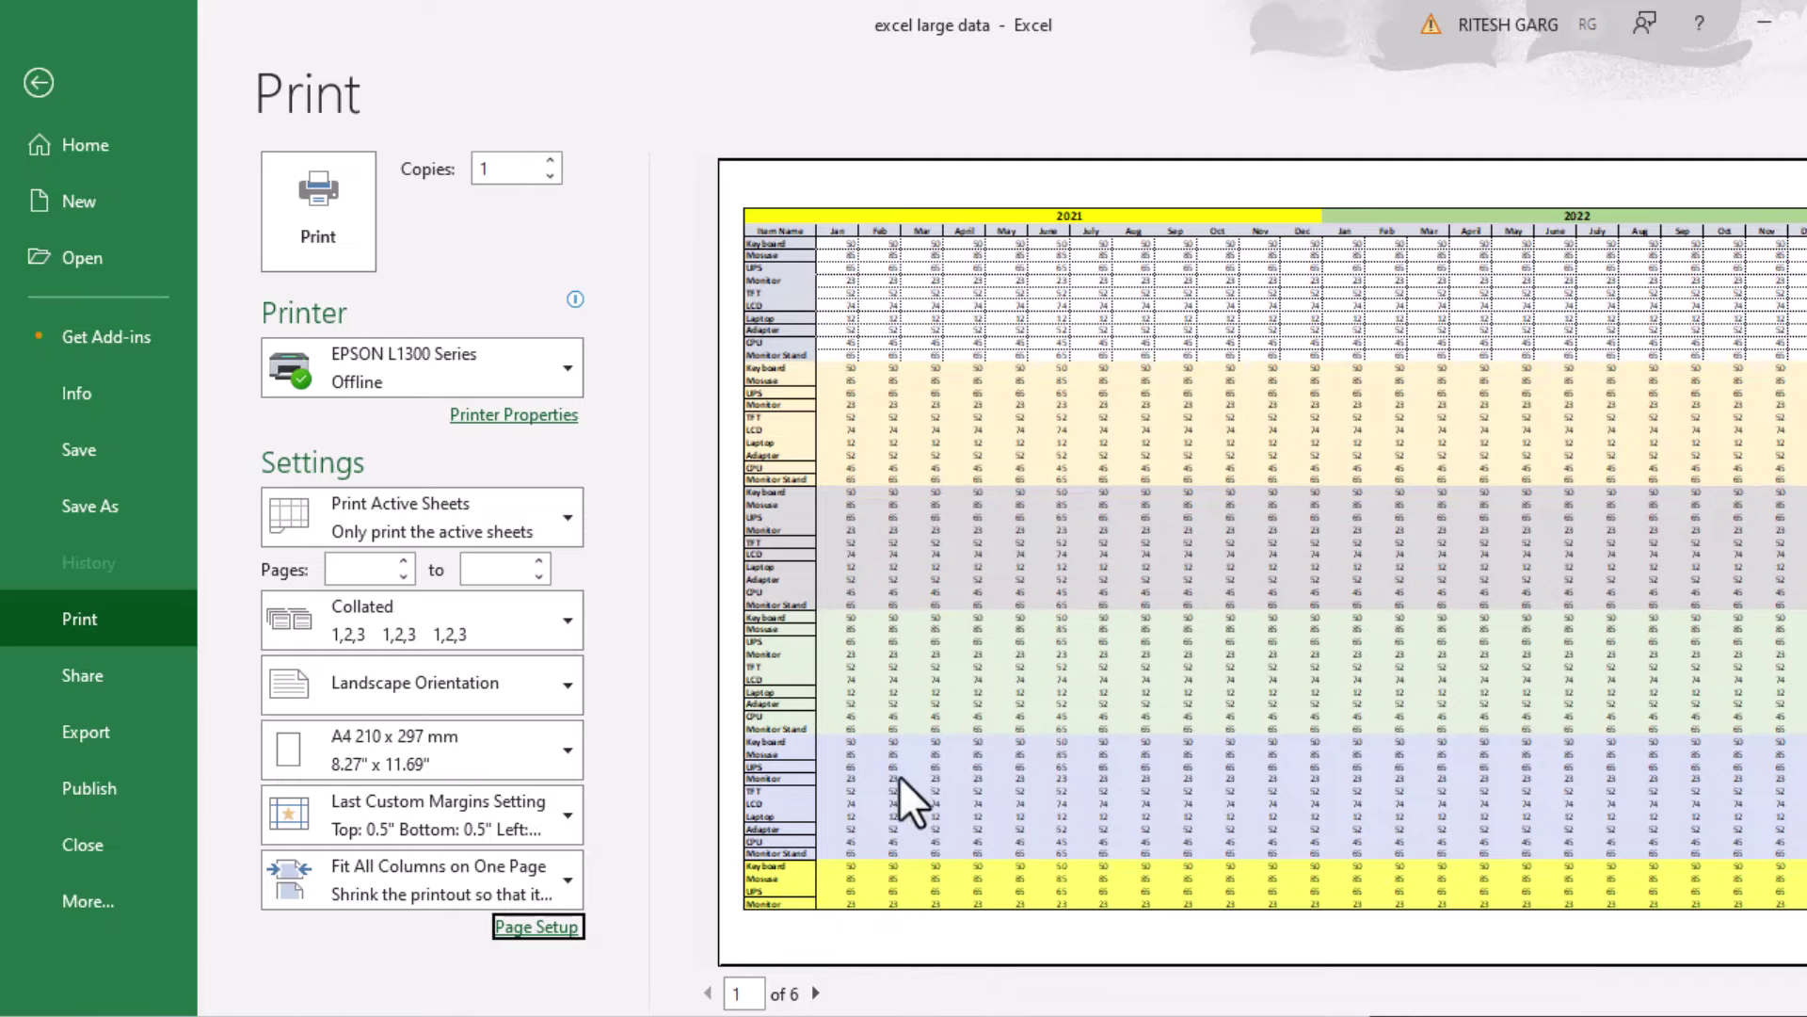
- Scroll the preview from page 1 to page 6 and back, then reopen Page Setup
scroll(900, 776, "down", 2)
scroll(941, 753, "down", 1)
scroll(998, 734, "down", 2)
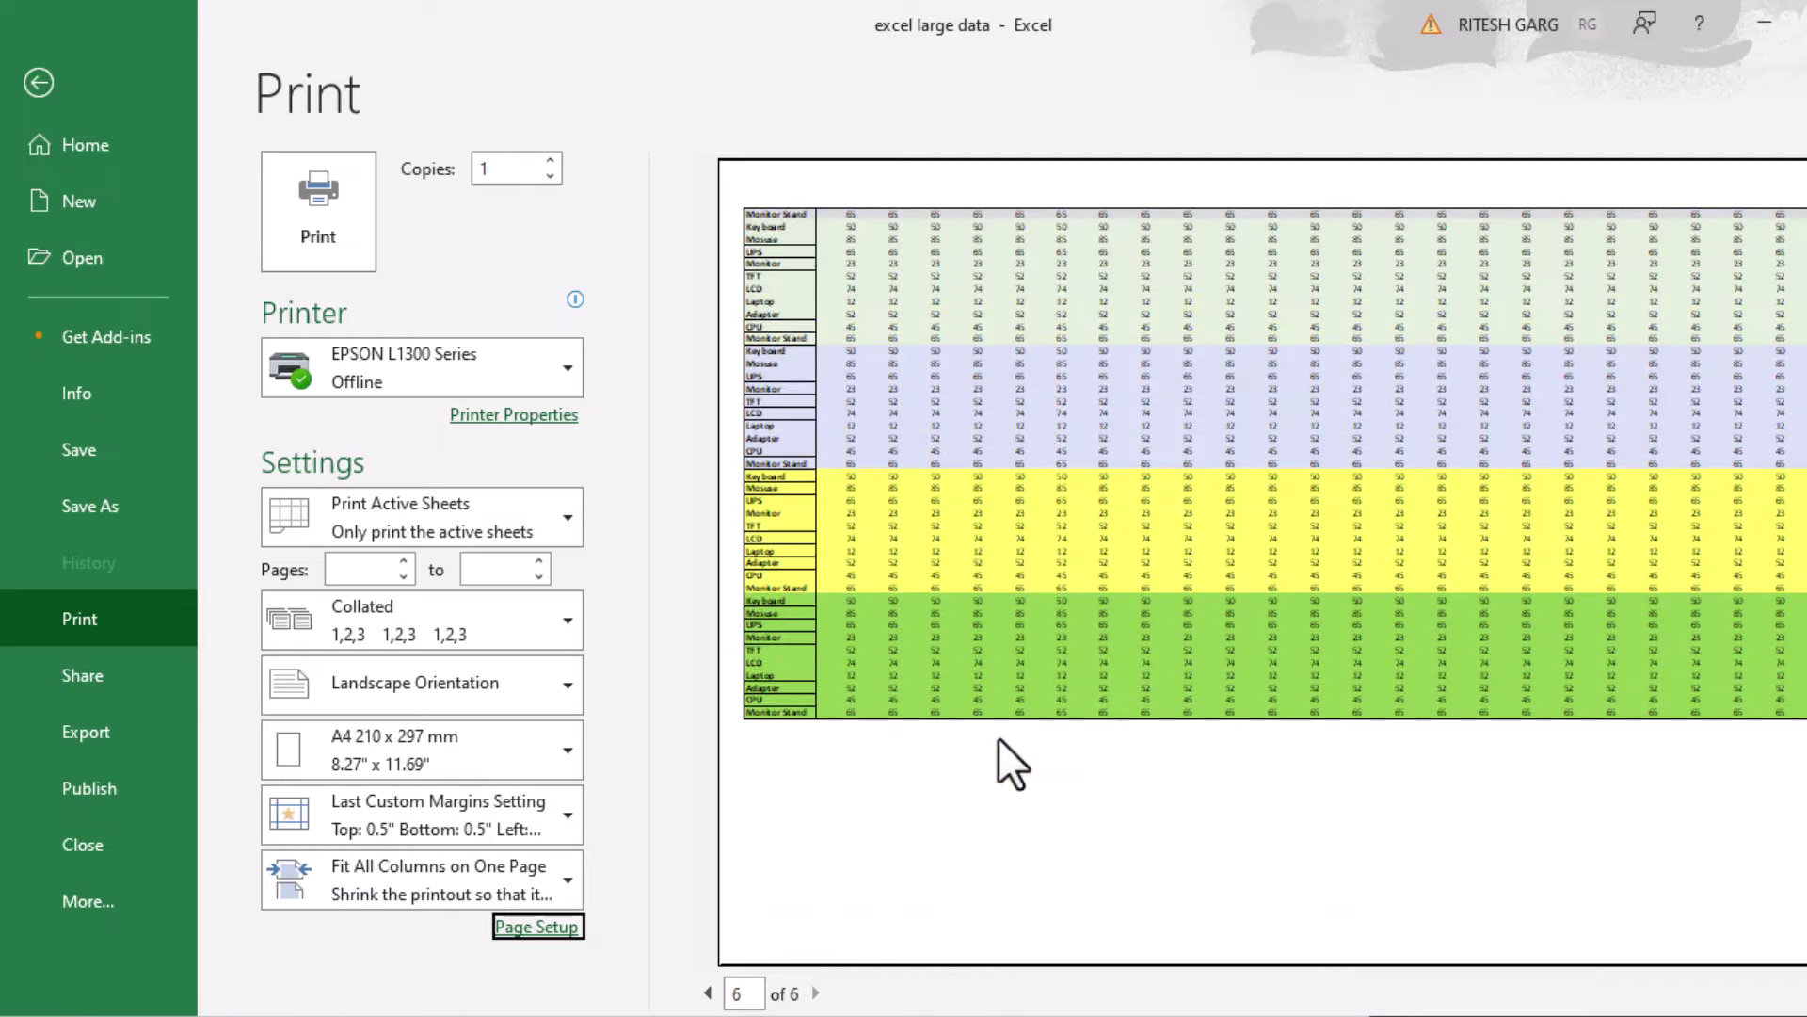
scroll(998, 744, "up", 3)
scroll(1009, 781, "up", 2)
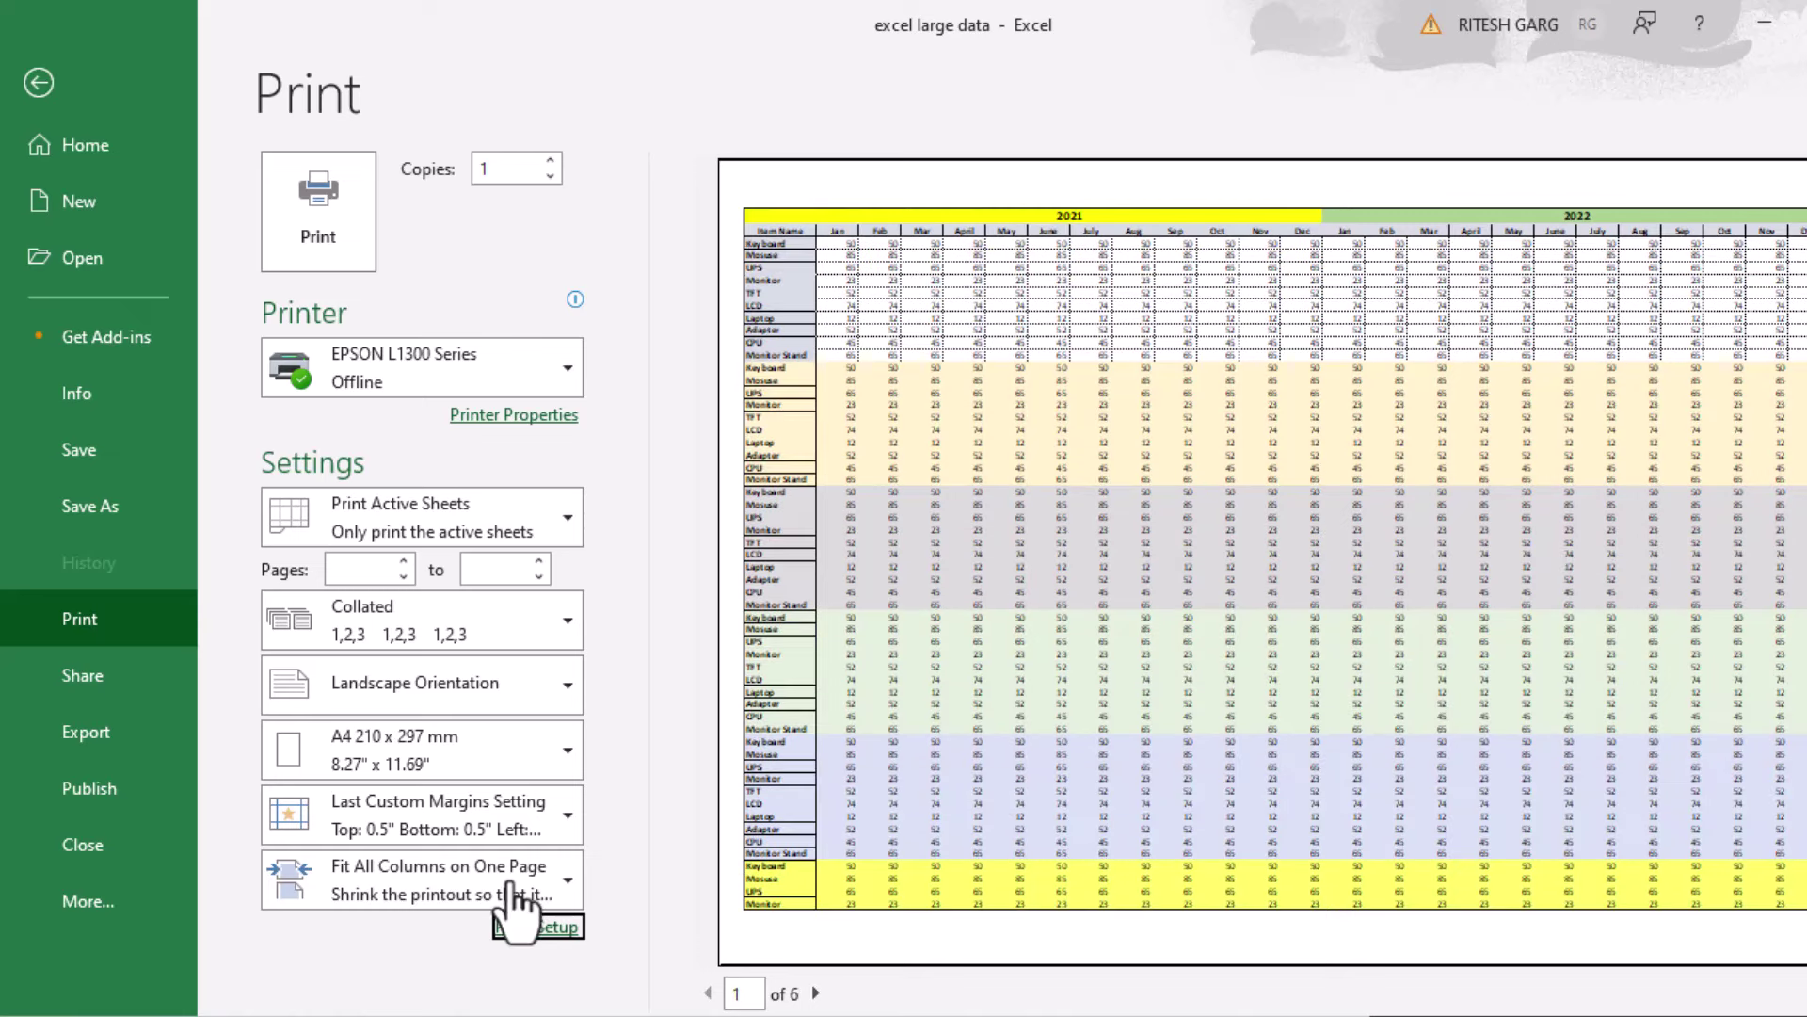
left_click(526, 926)
- Turn off Center Horizontally on the Margins tab and apply it
key("ctrl+Tab")
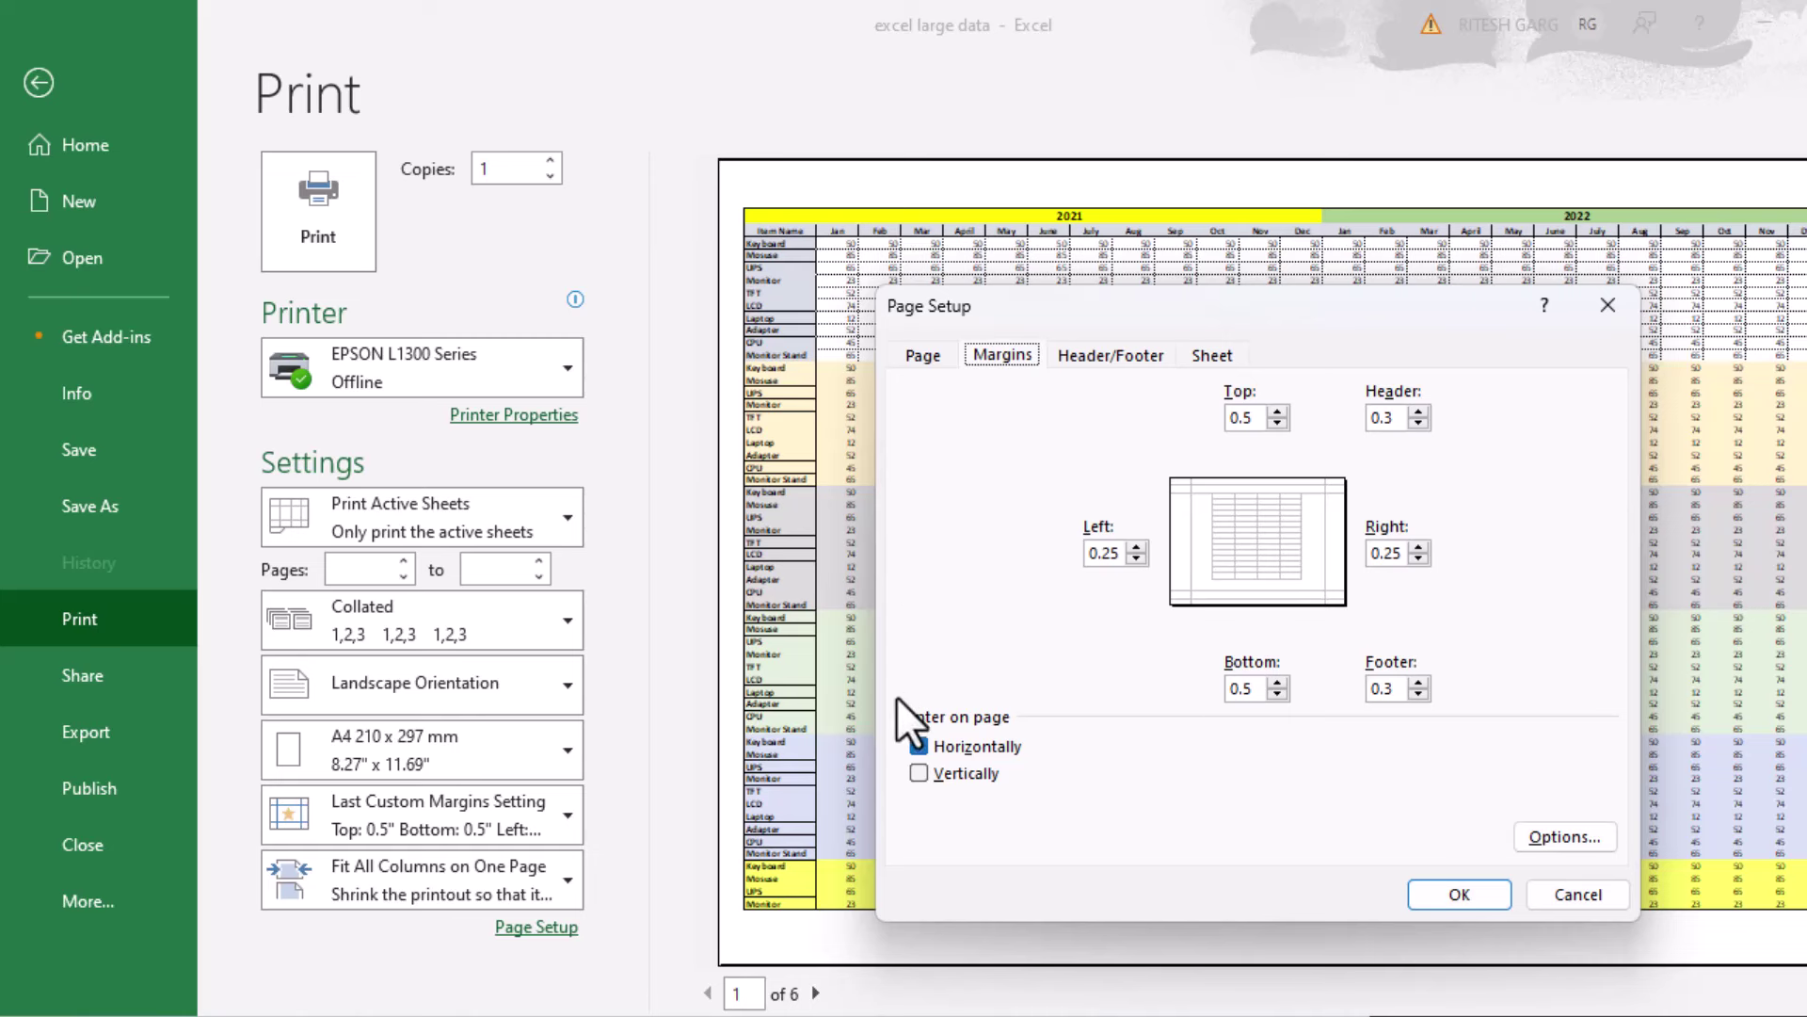
key("alt+z")
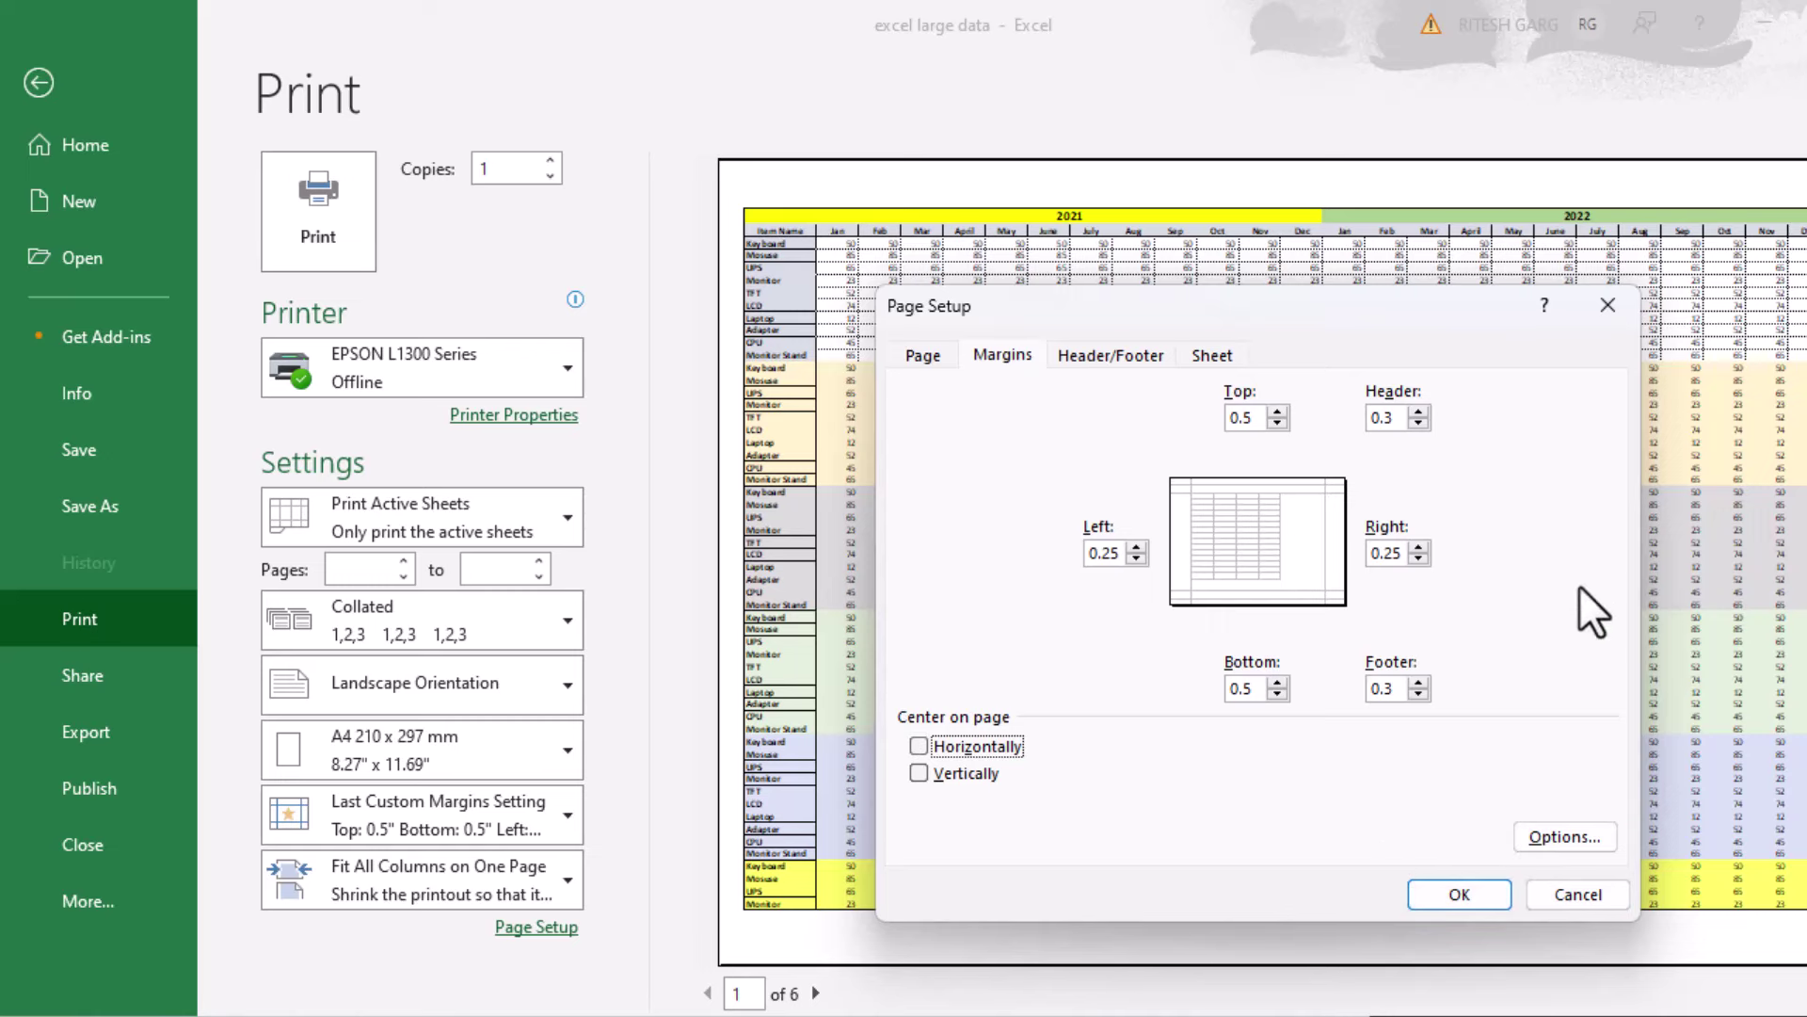
left_click(1455, 894)
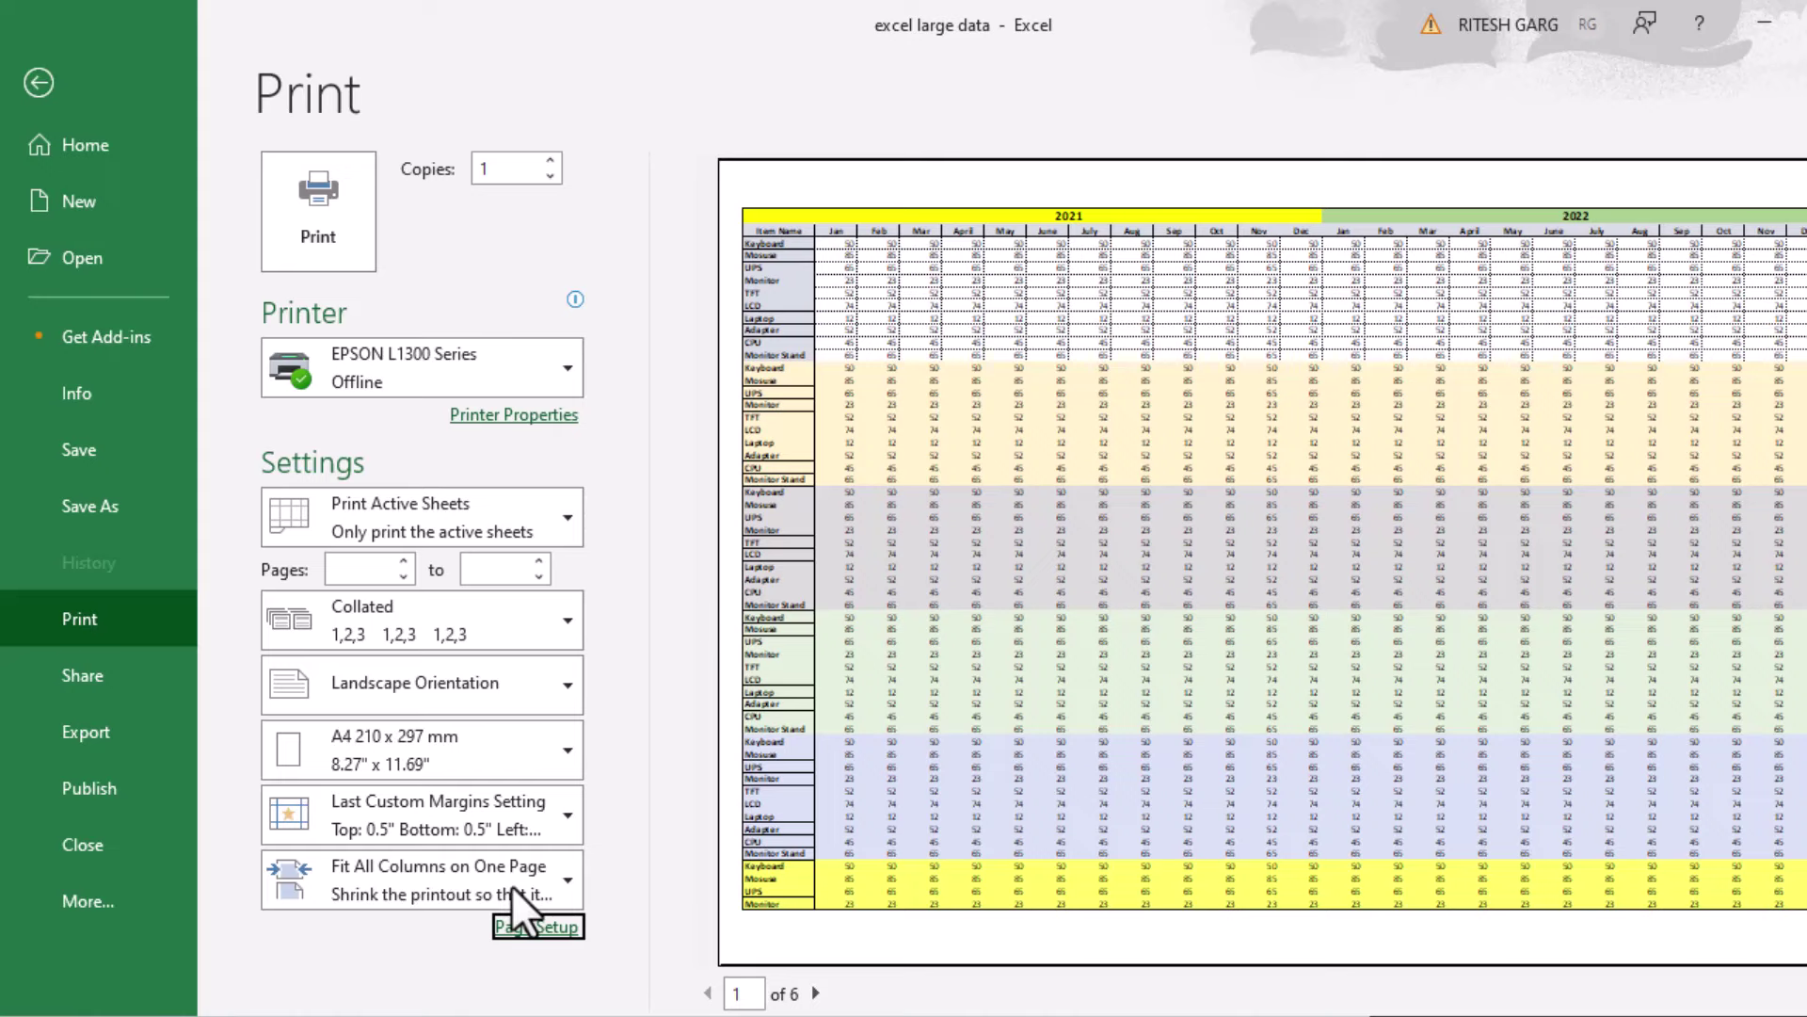
- Re-enable horizontal centring on the Margins tab and apply it
left_click(533, 926)
left_click(1000, 355)
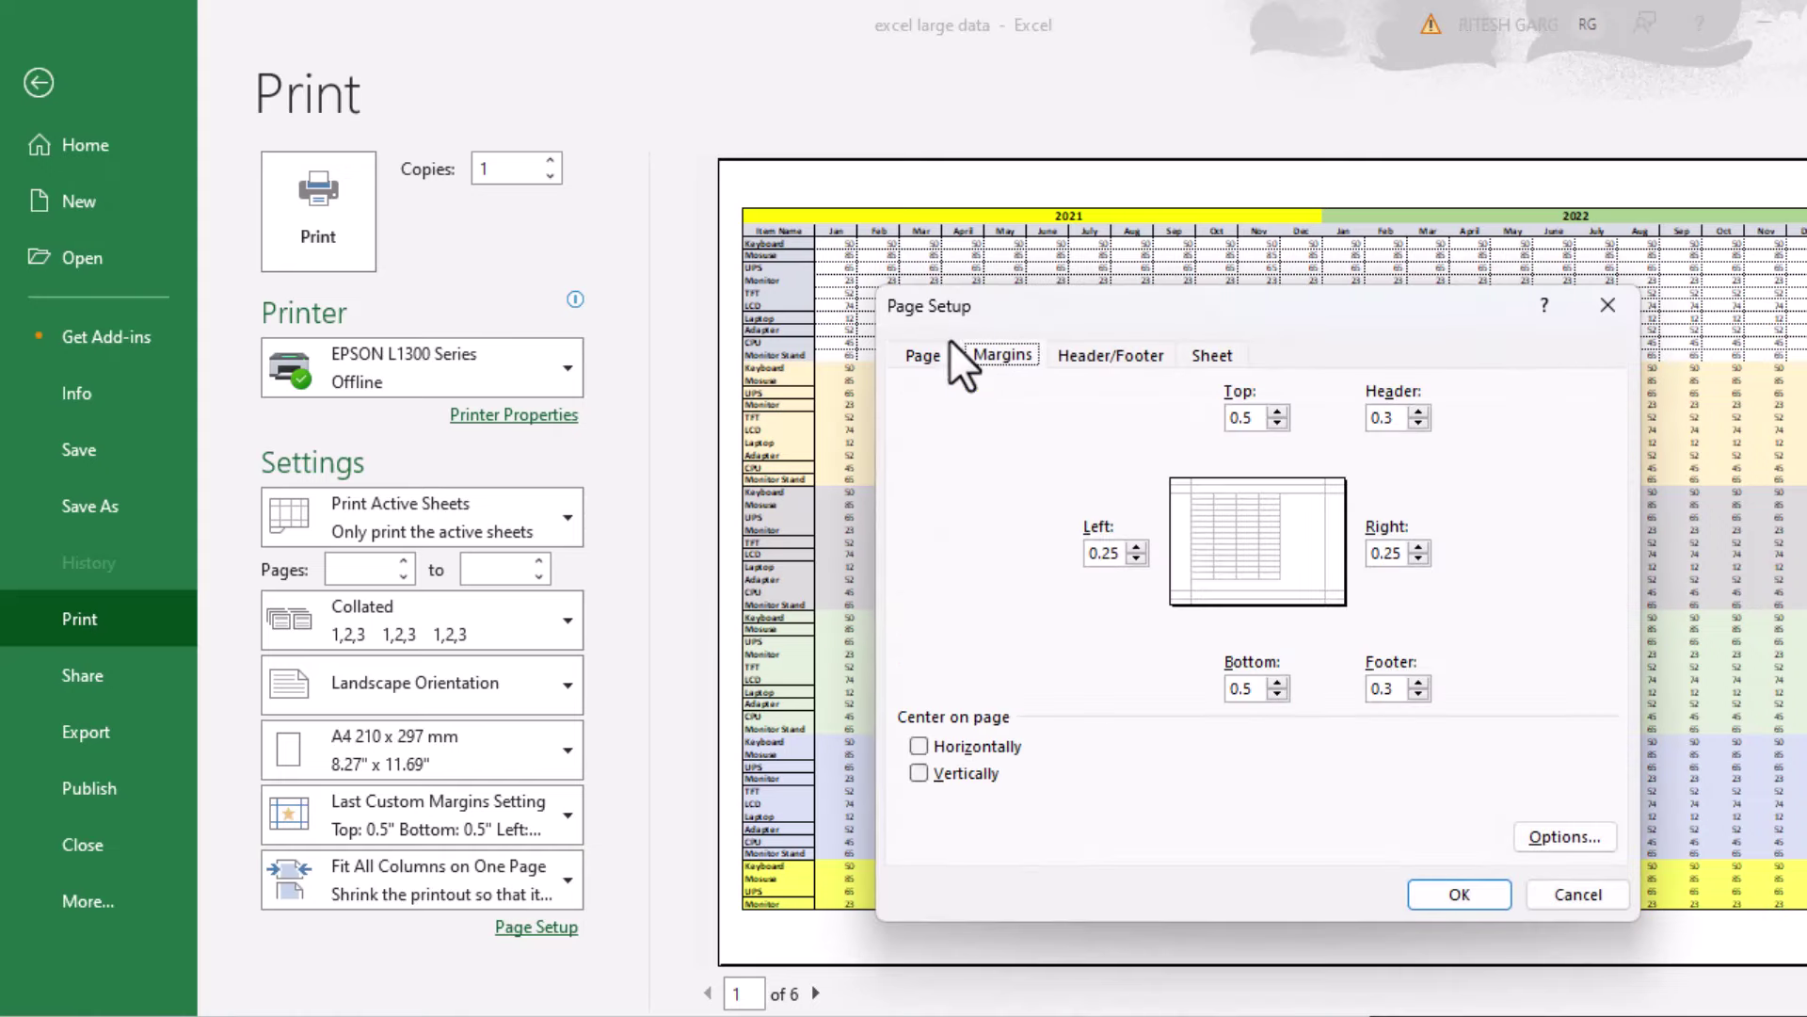
key("alt+z")
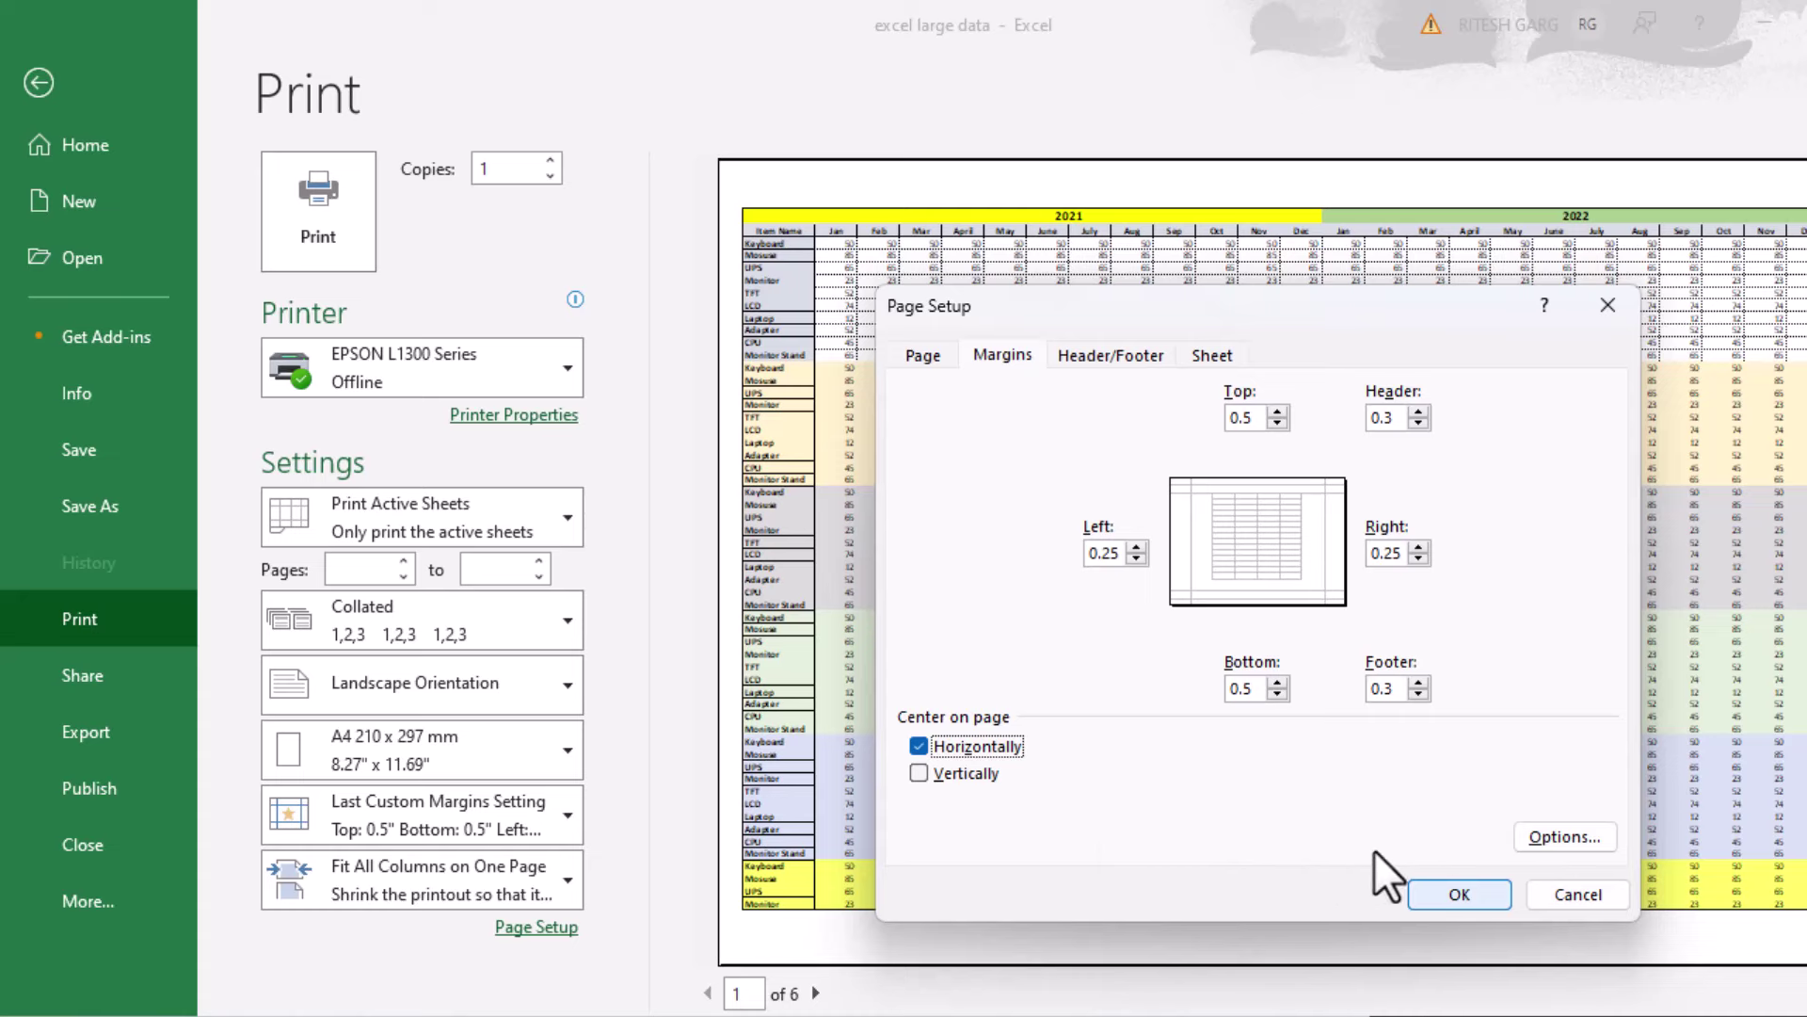
left_click(1459, 894)
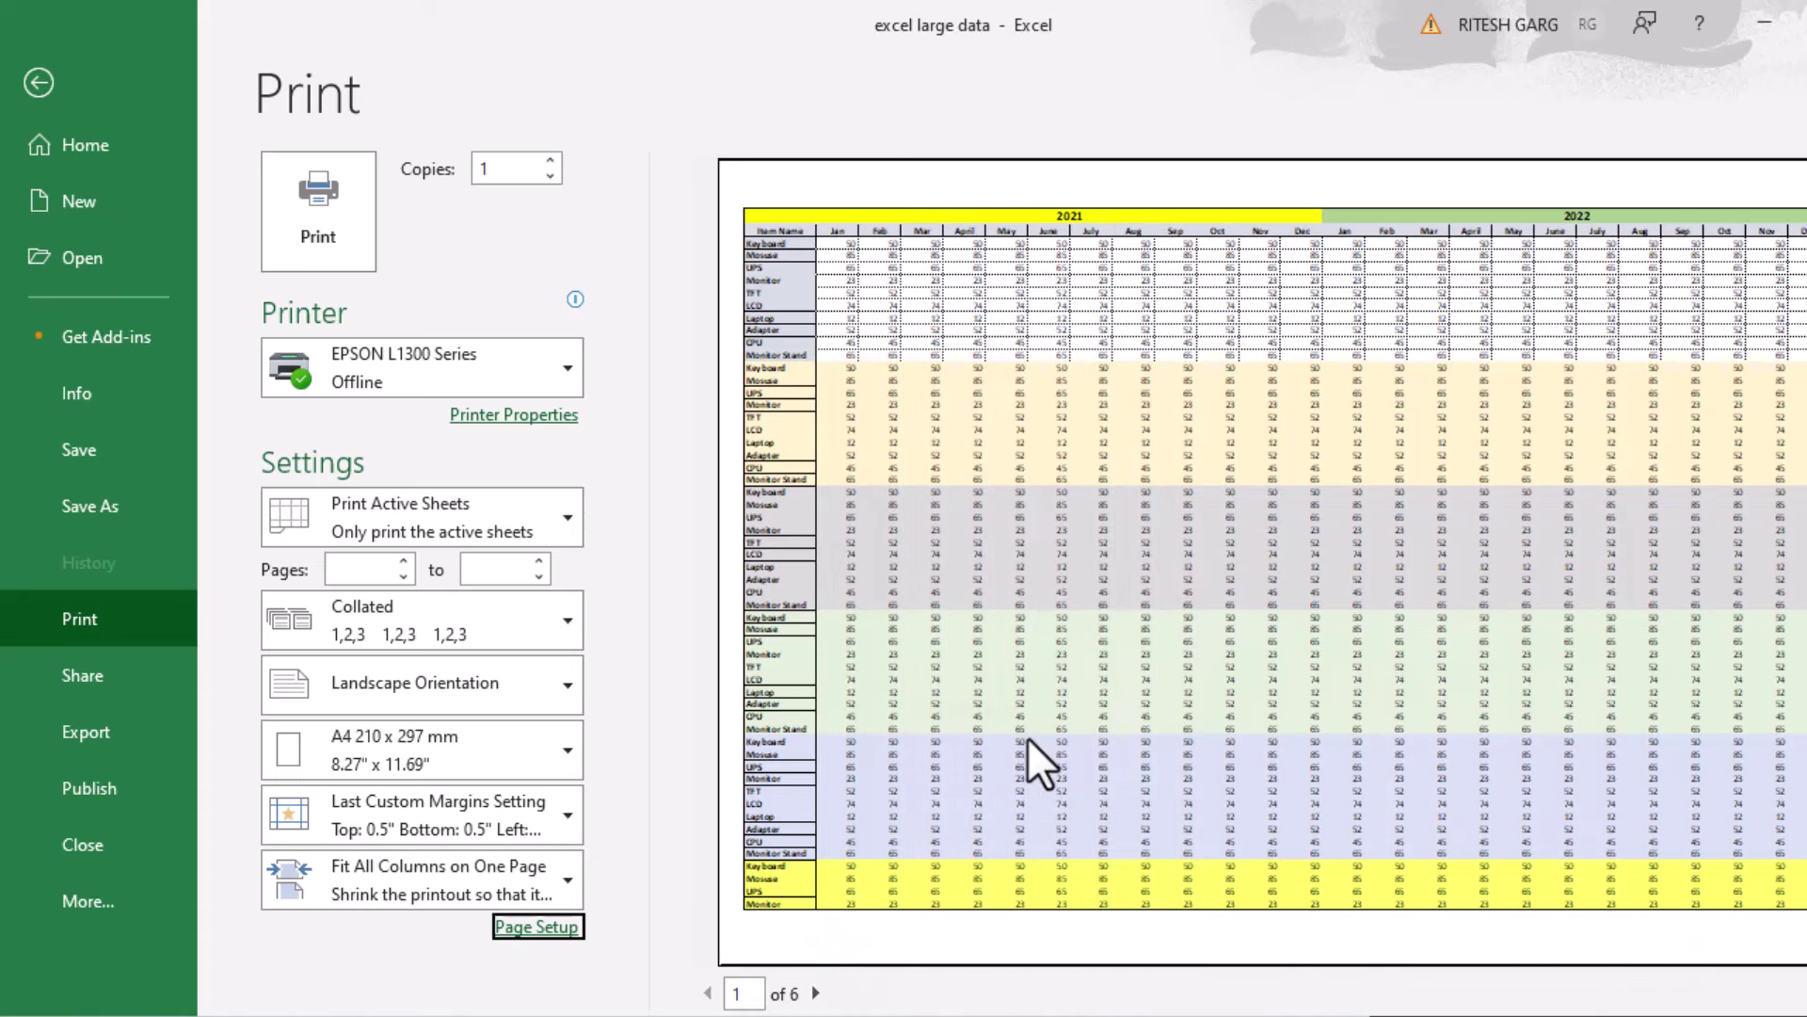
- Choose the 'Page 1 of ?' preset footer on the Header/Footer tab and apply it
left_click(513, 925)
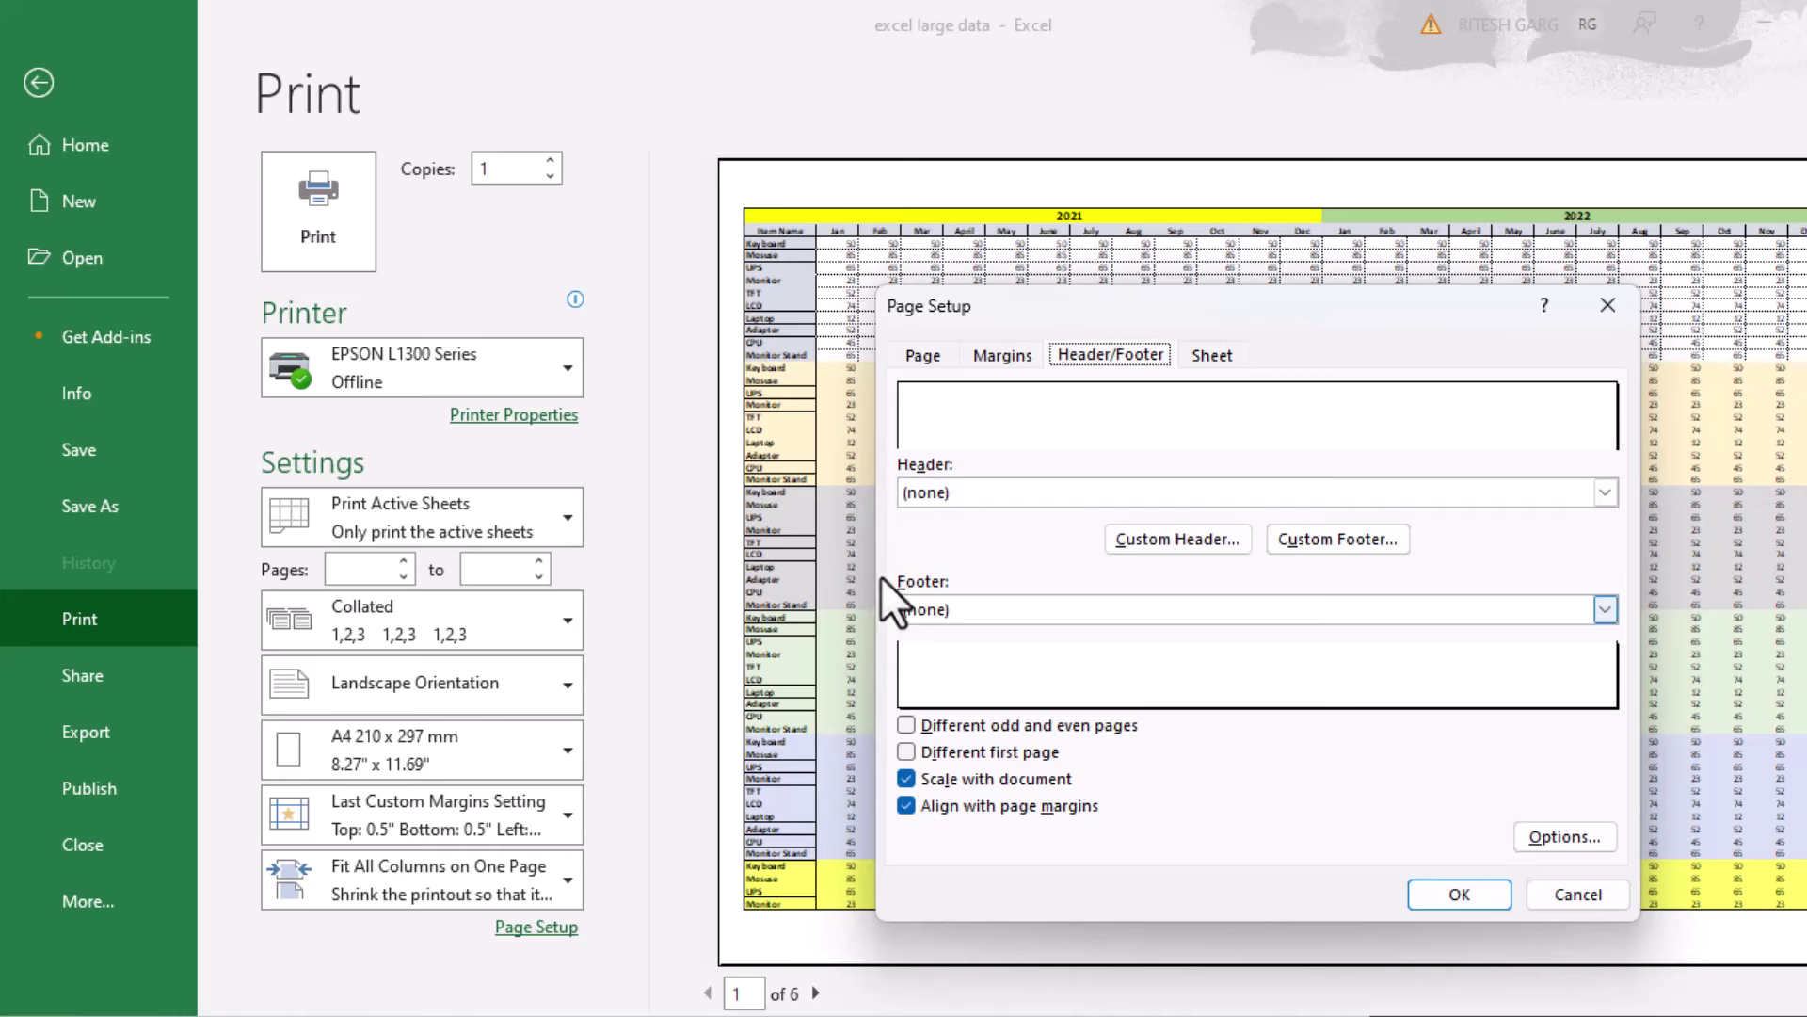
left_click(900, 598)
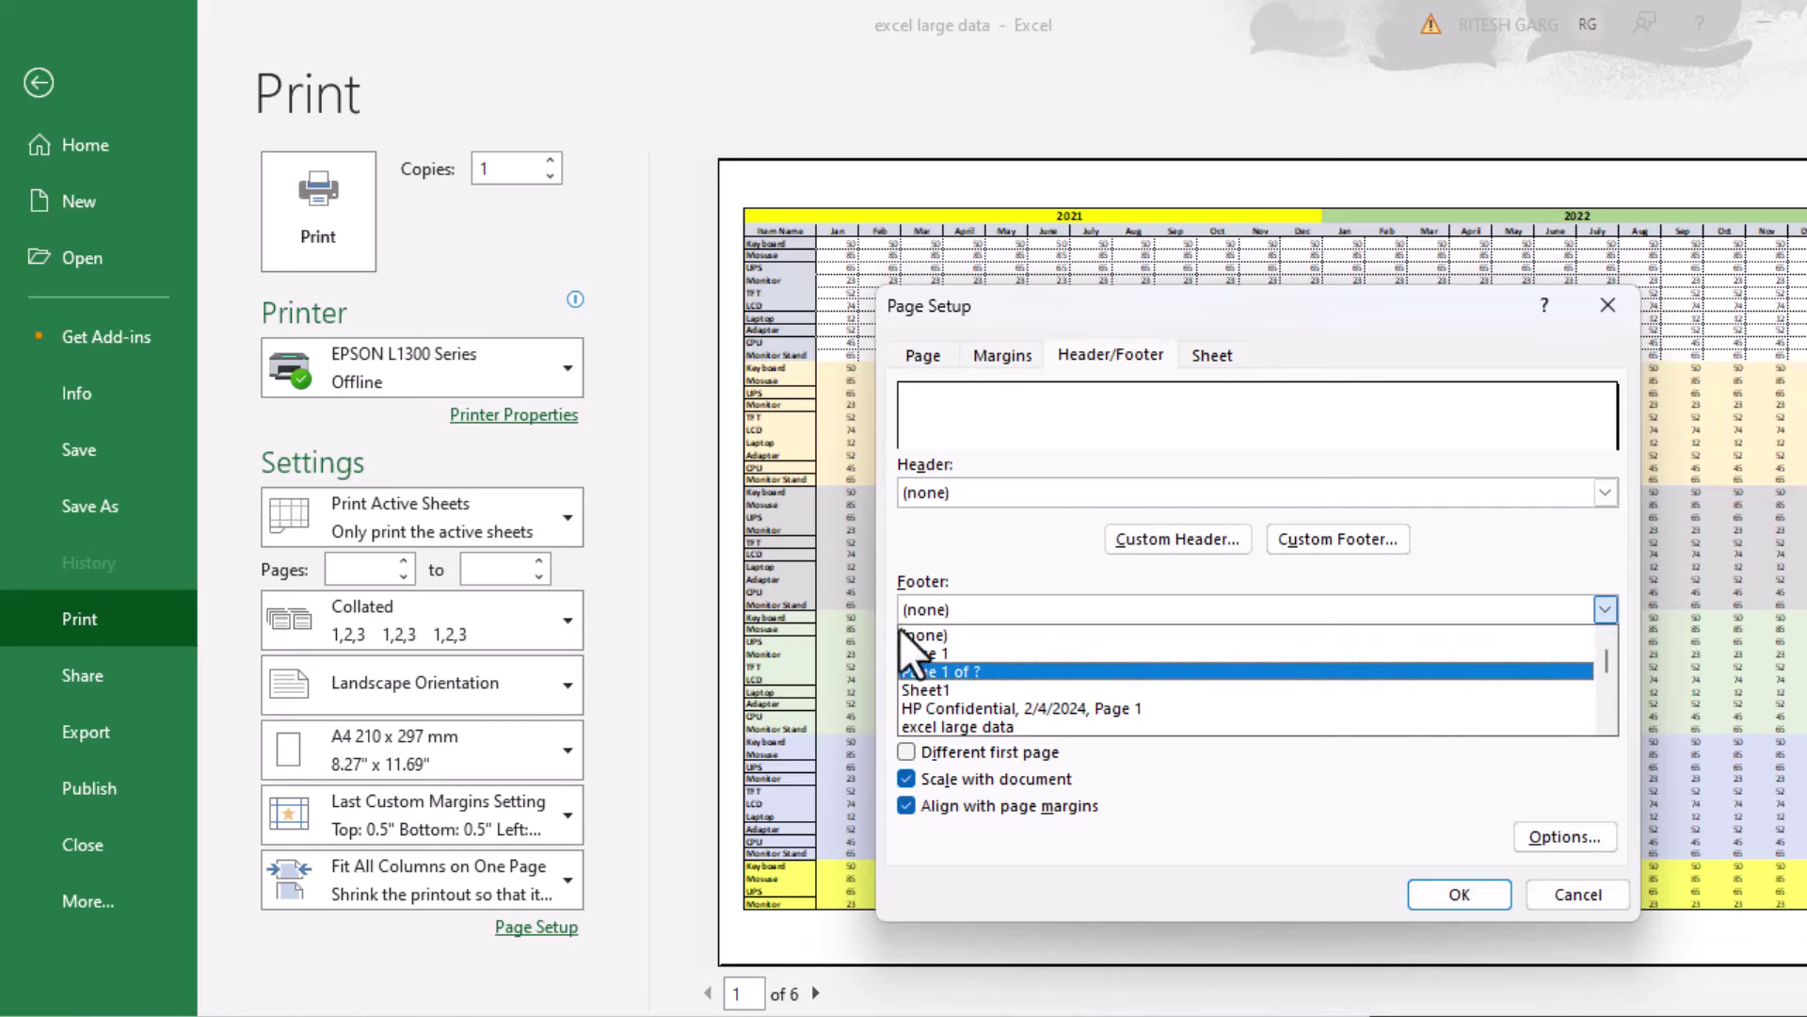
key("Return")
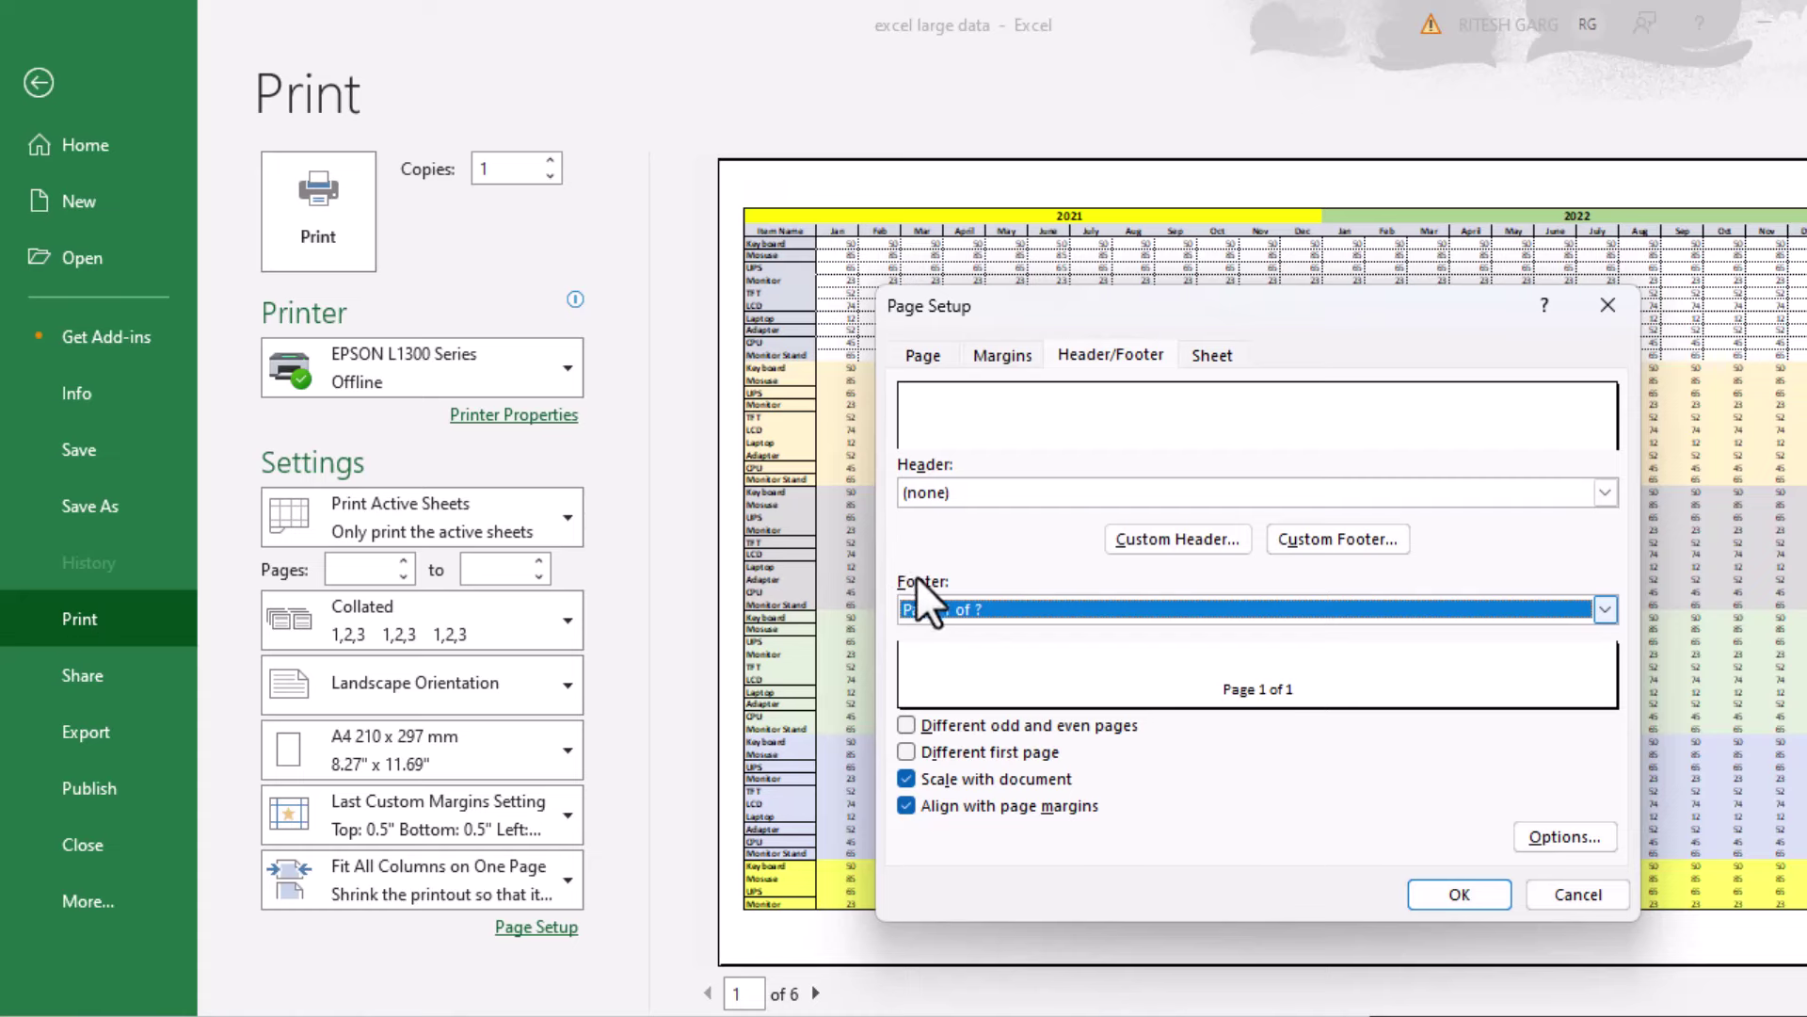
left_click(1440, 899)
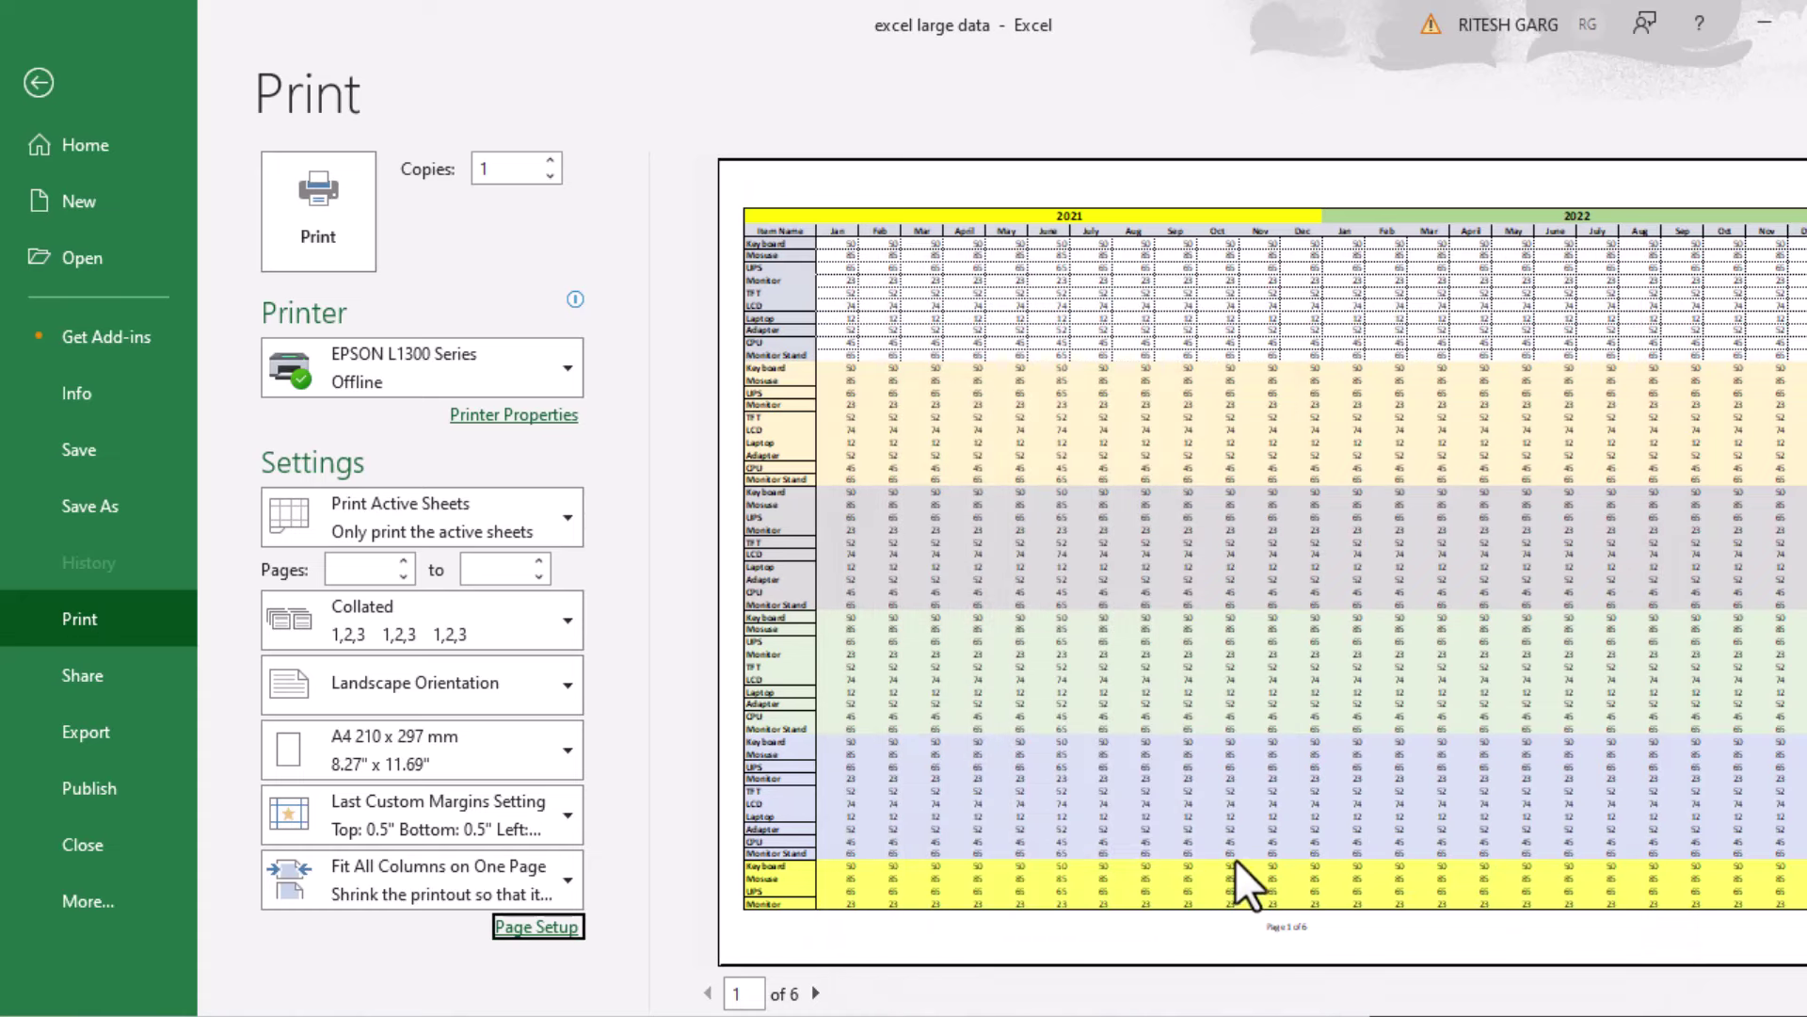
scroll(1235, 860, "down", 1)
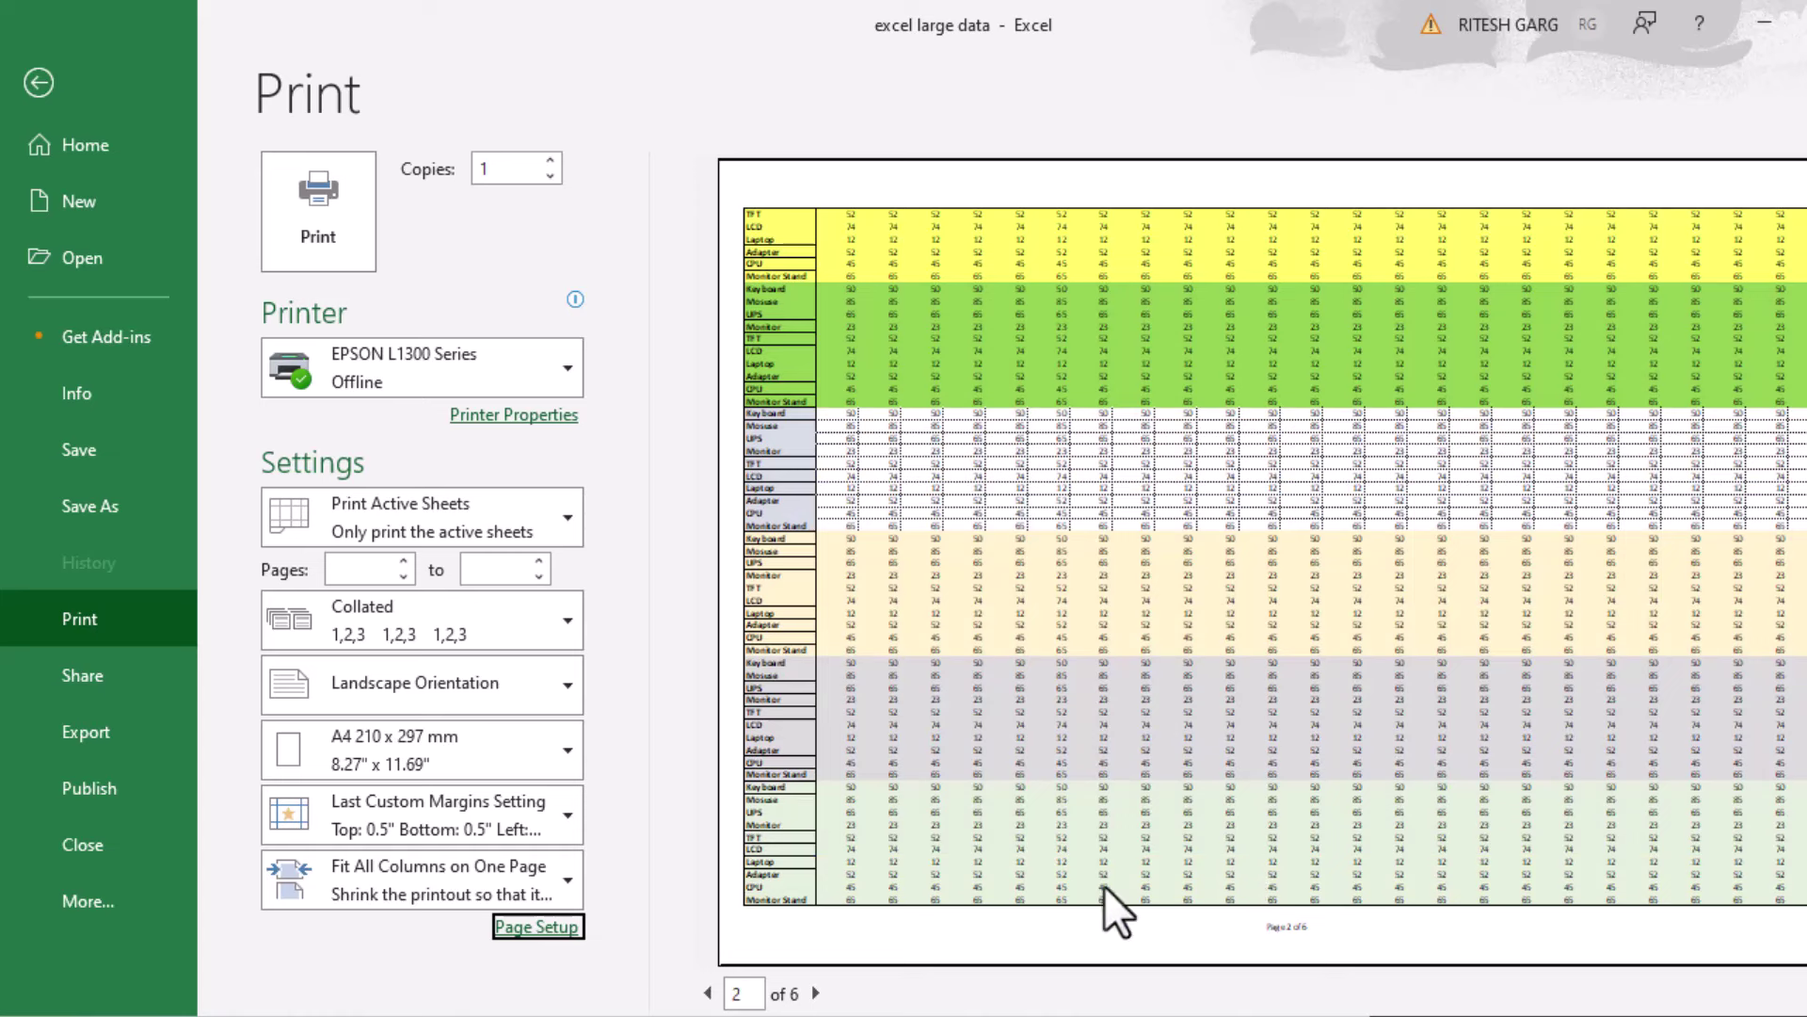
- Open the Header/Footer tab and view the Custom Footer editor without changes
left_click(532, 923)
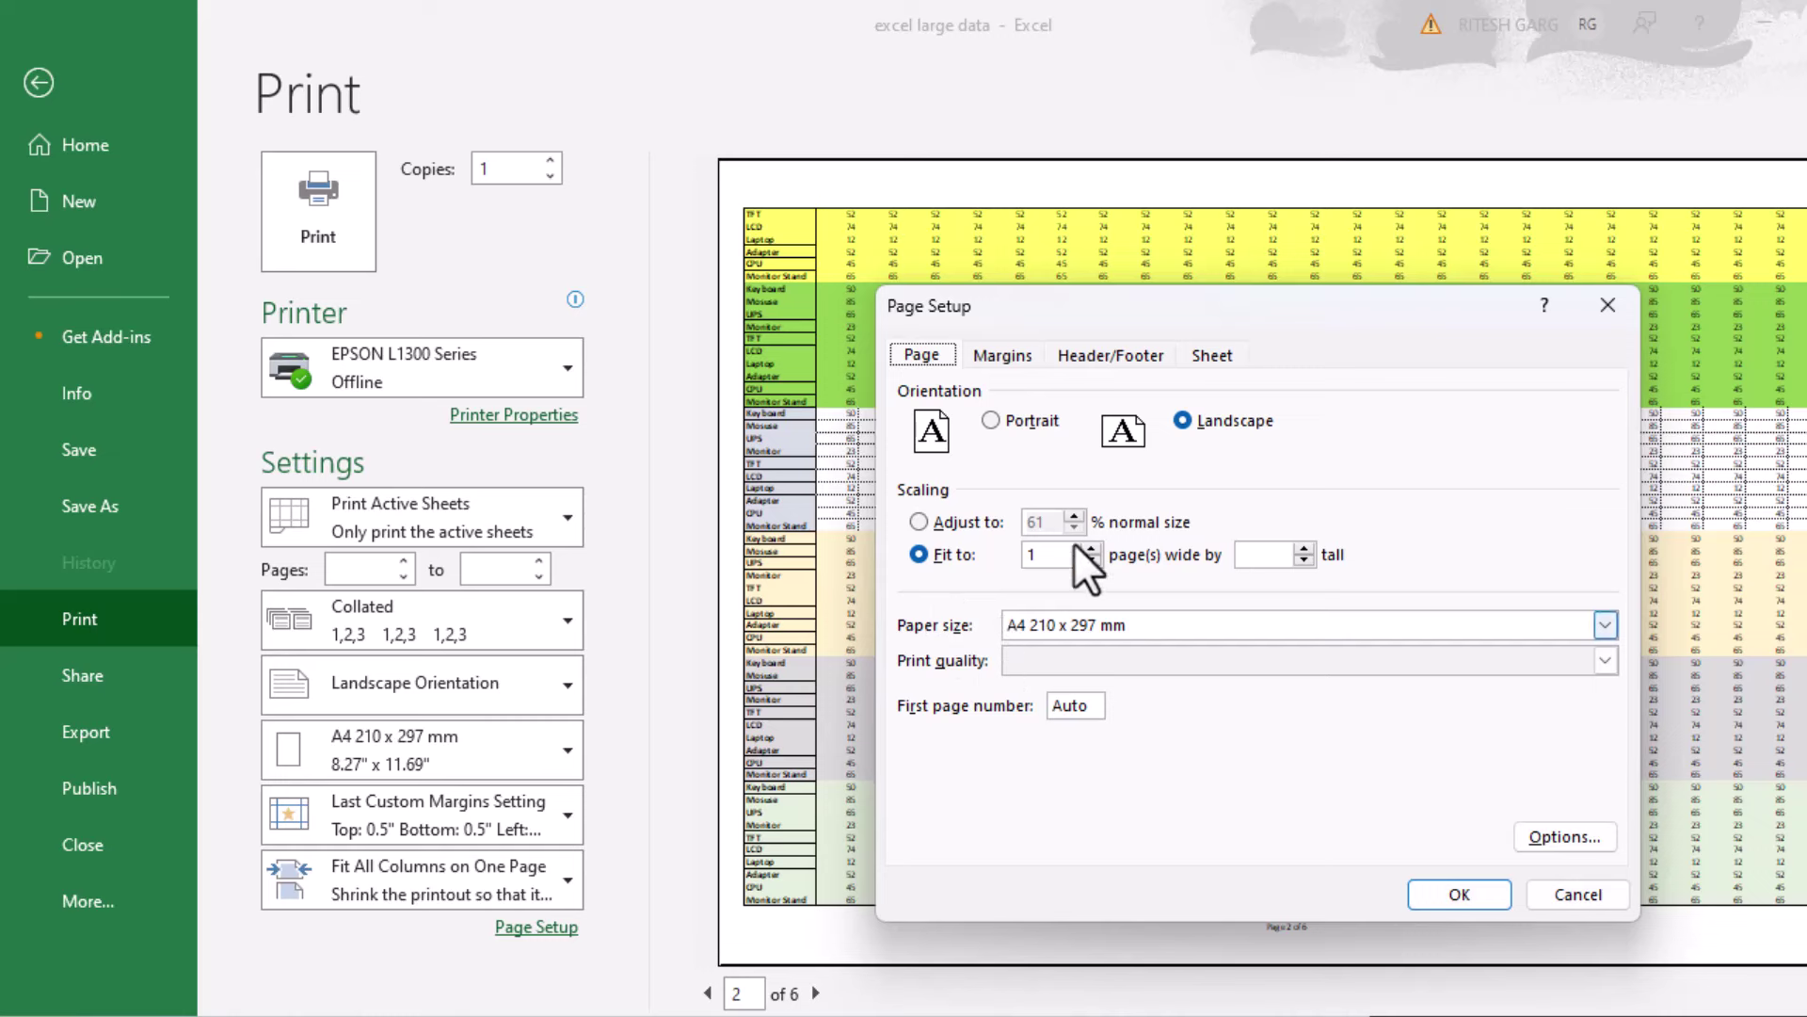
left_click(1059, 354)
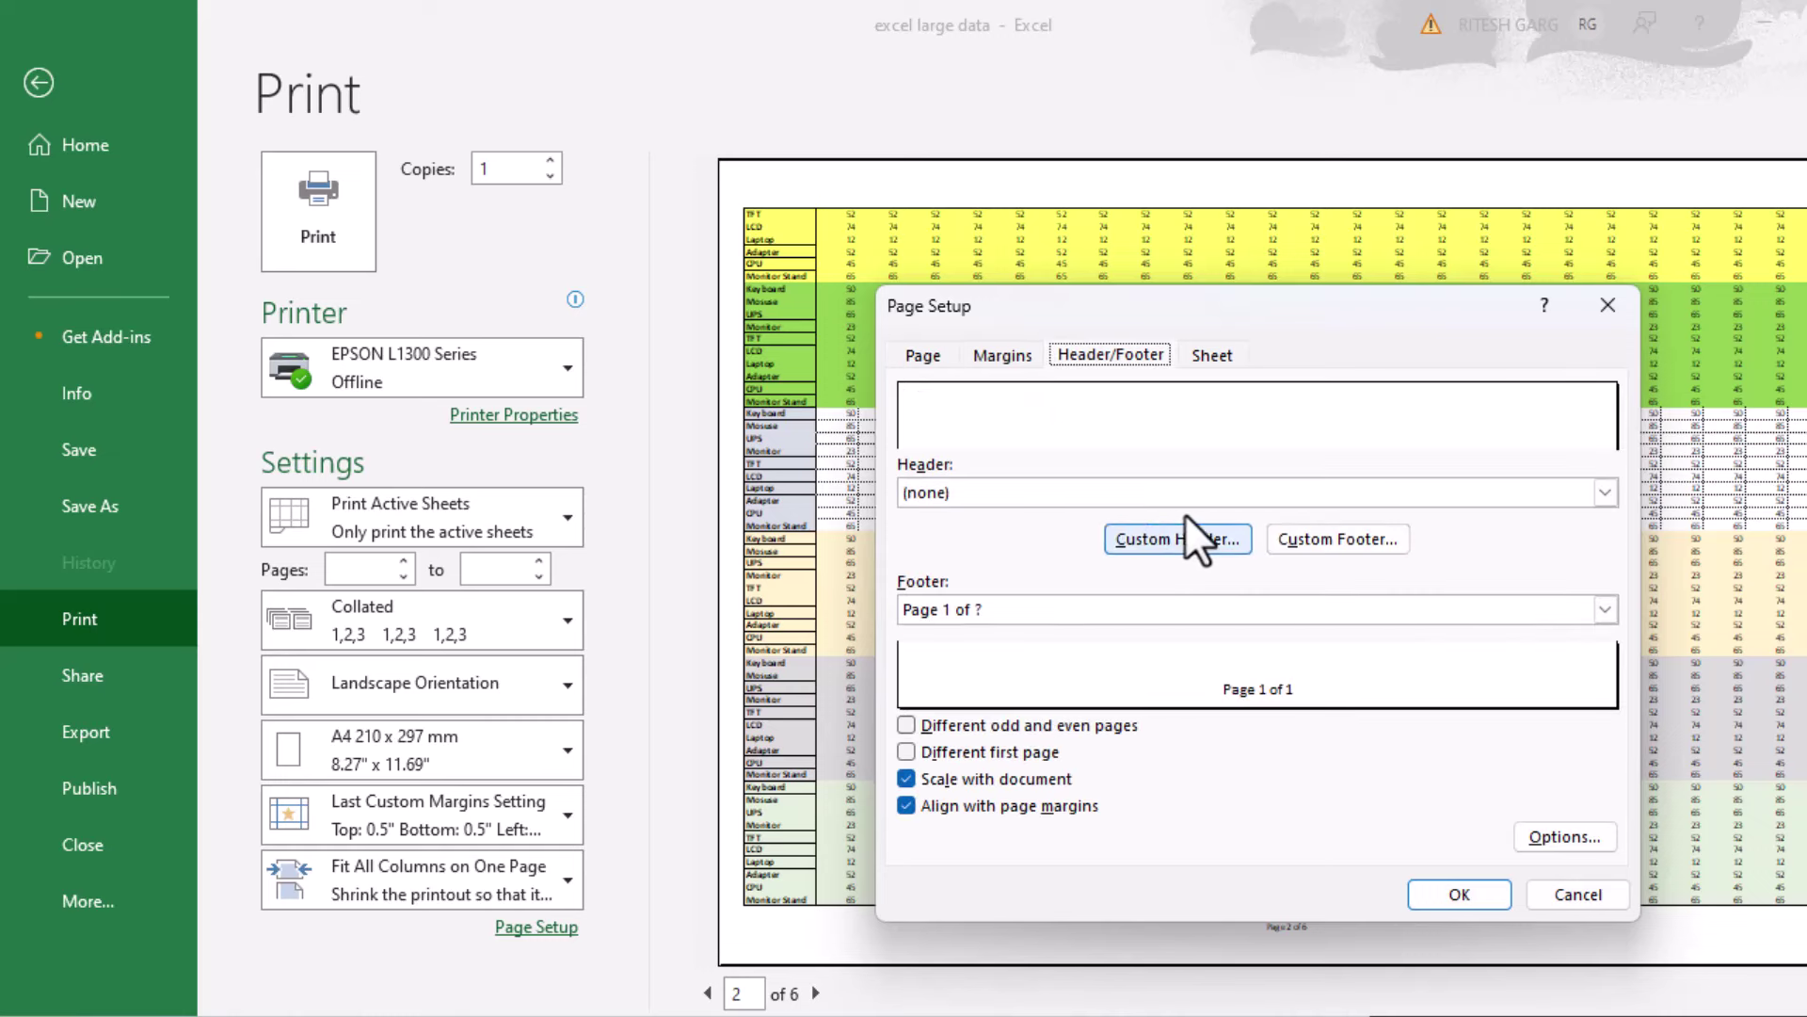
key("Return")
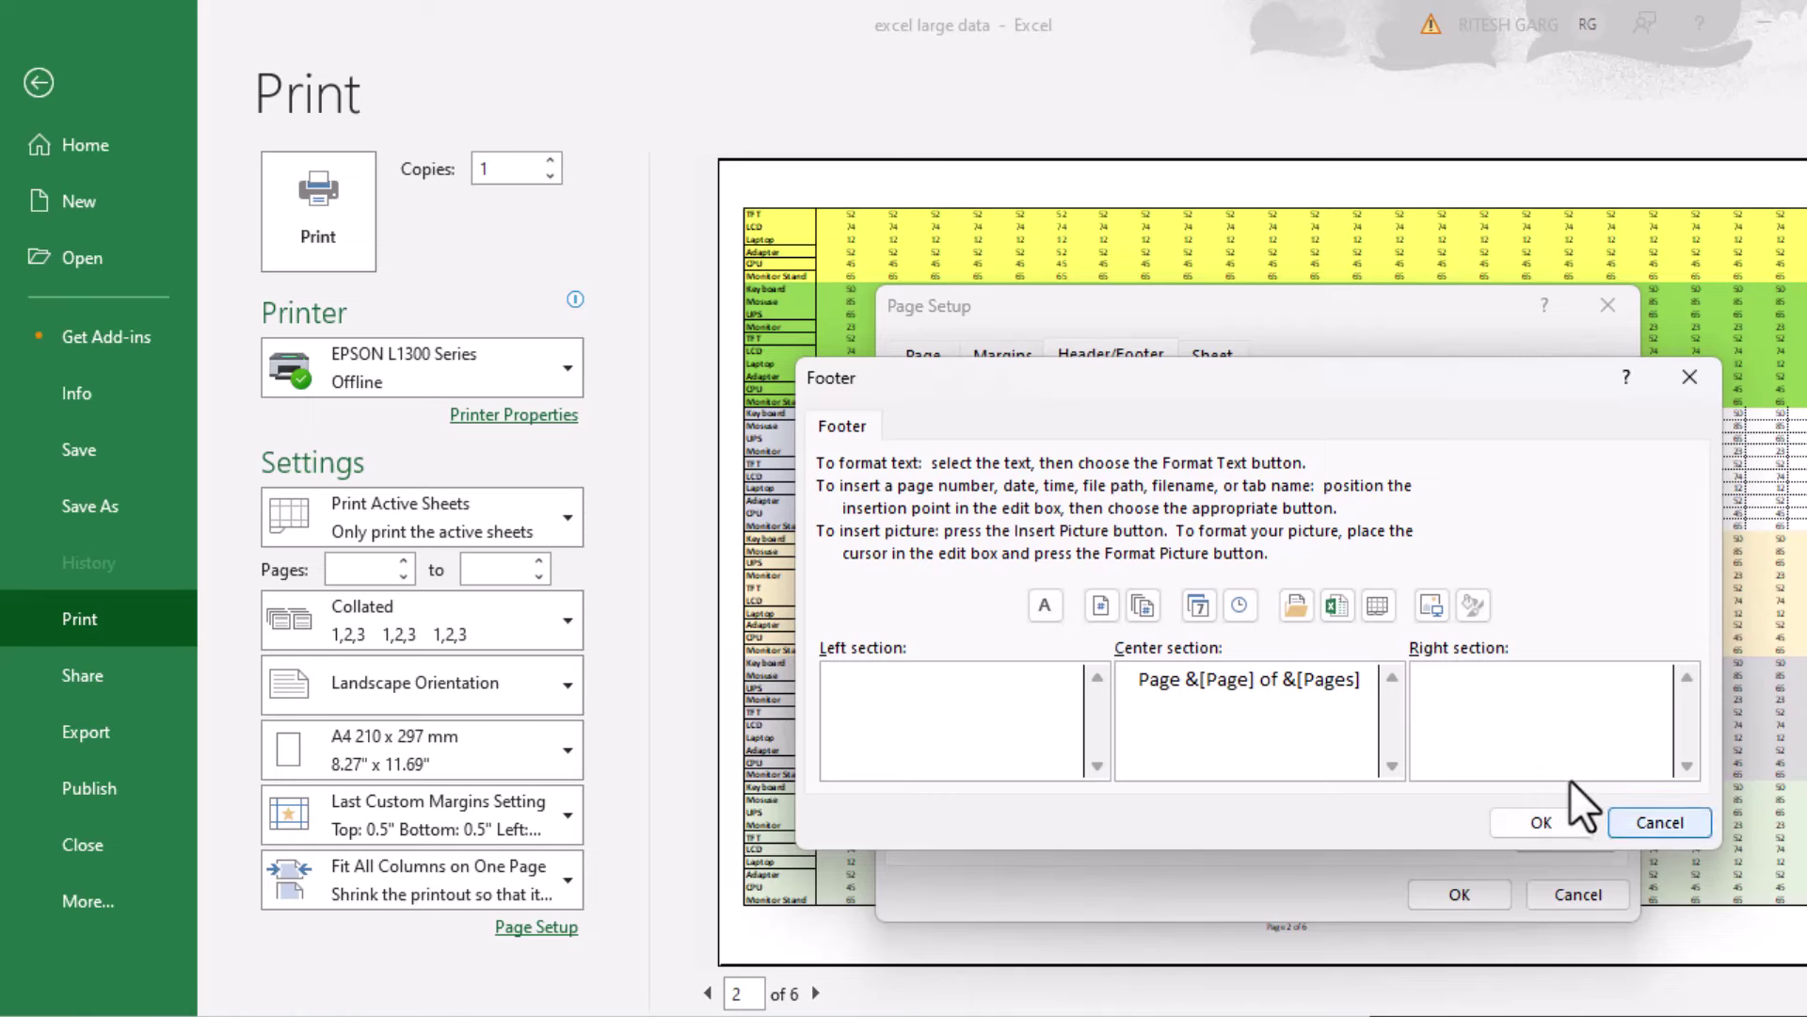
key("Return")
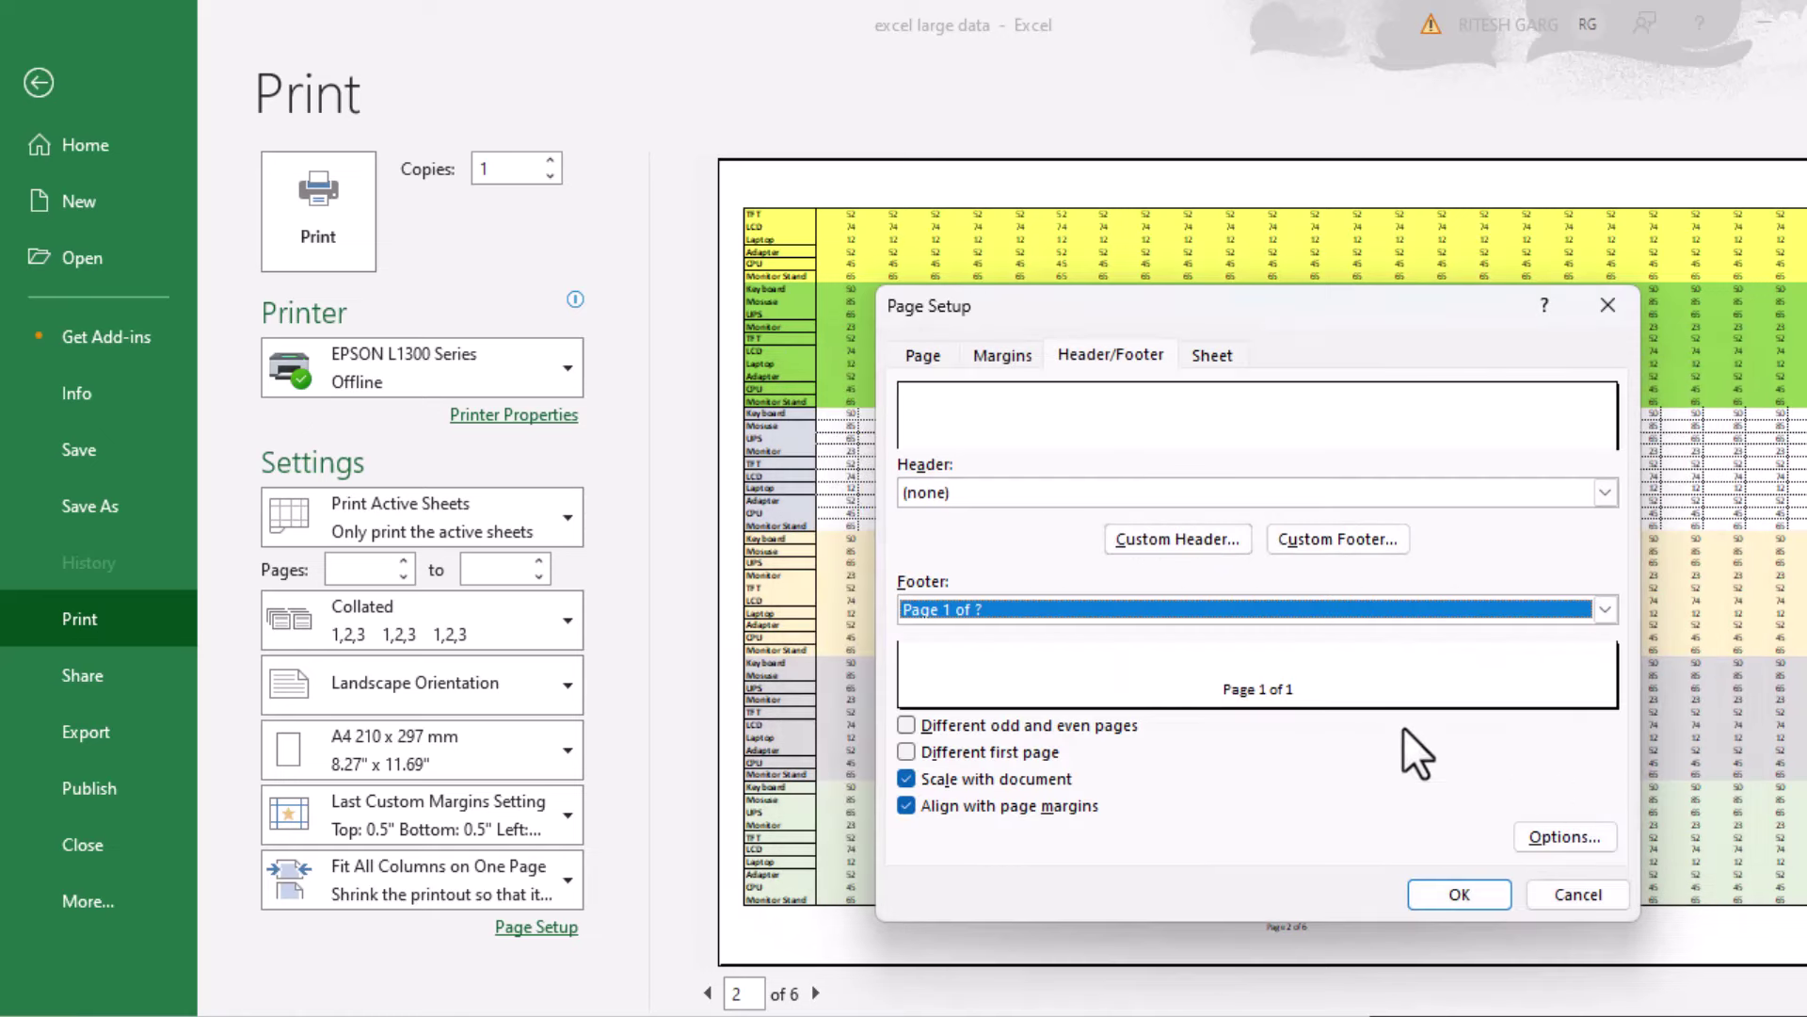
- Browse the footer presets and keep 'Page 1 of ?' as the footer
key("alt+Down")
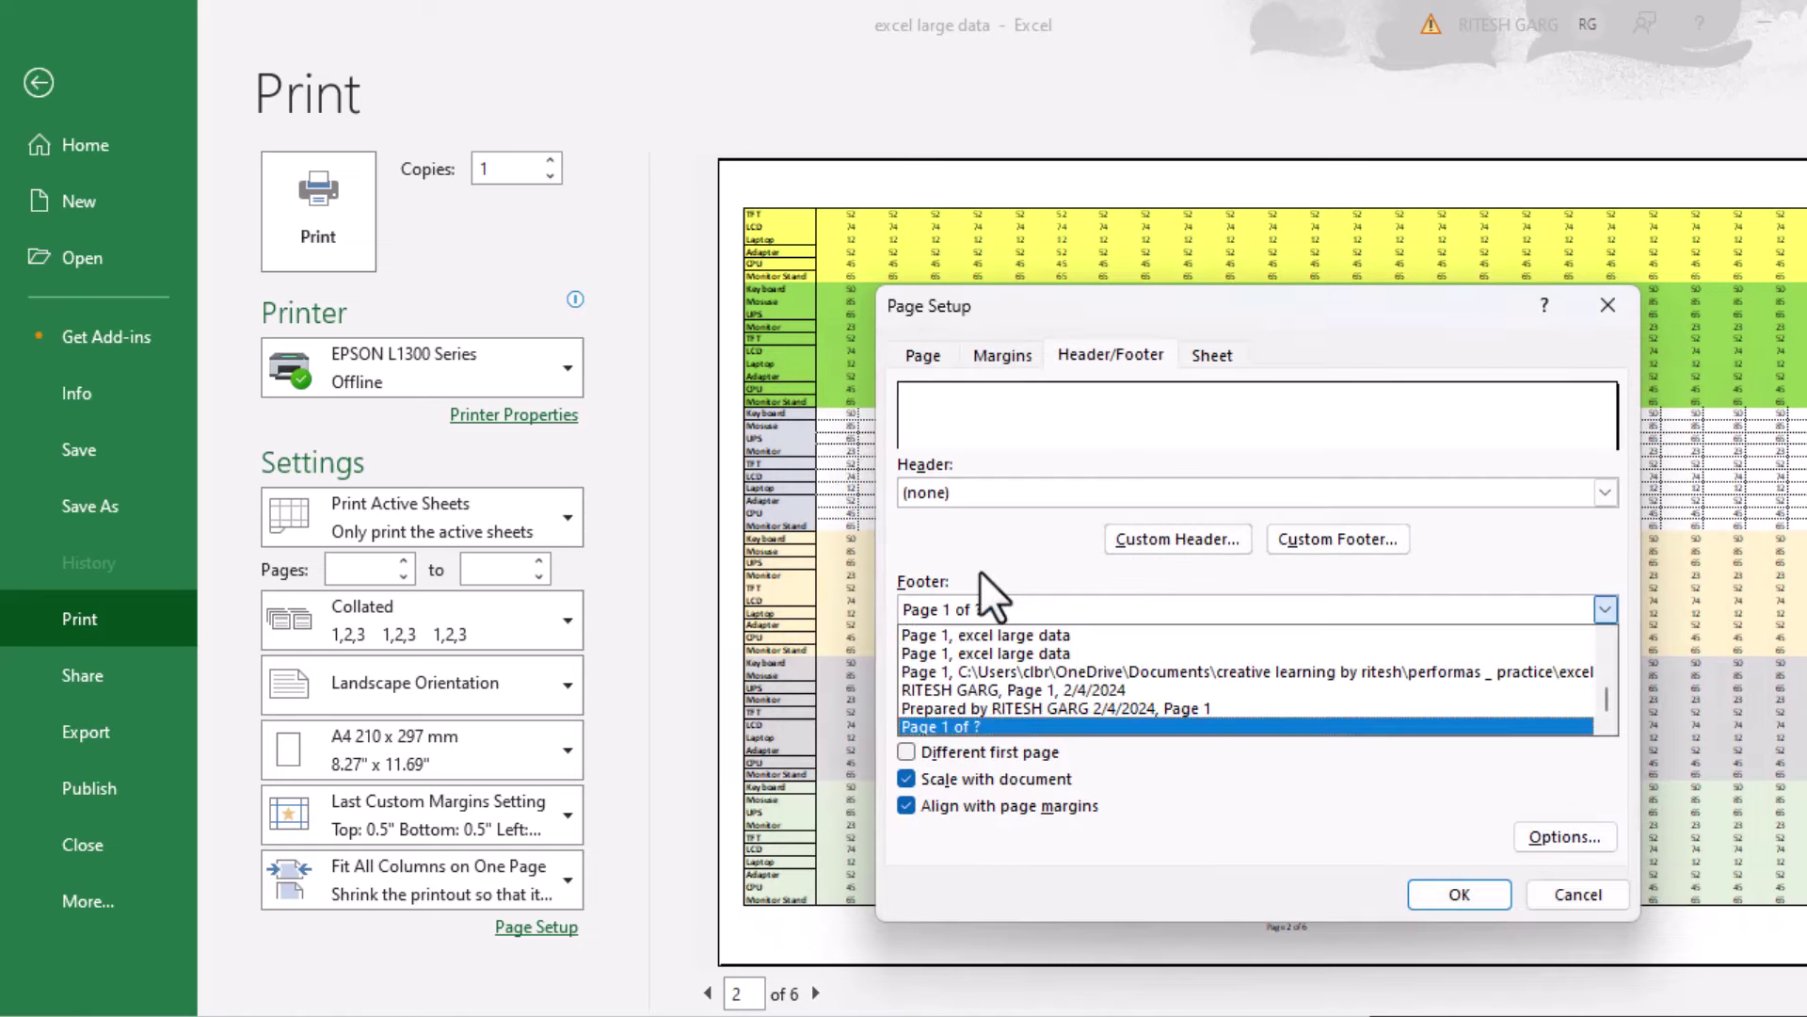
key("Up")
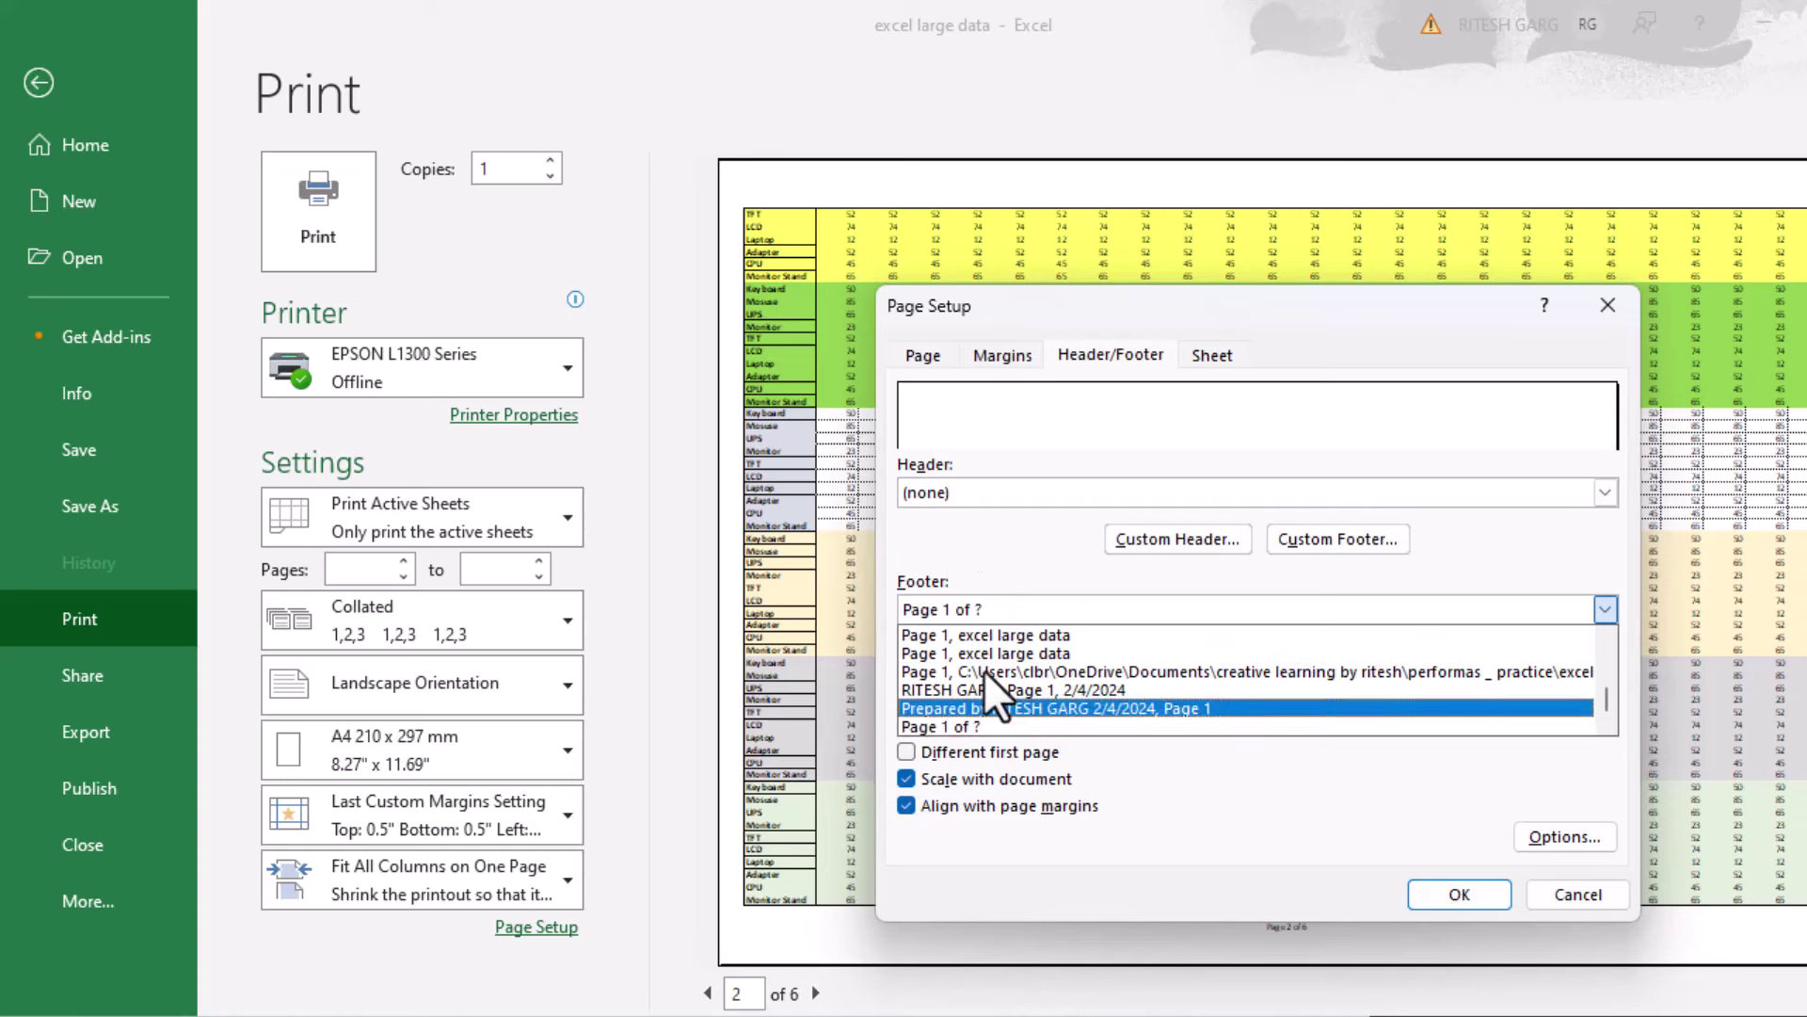
key("Up")
key("Up")
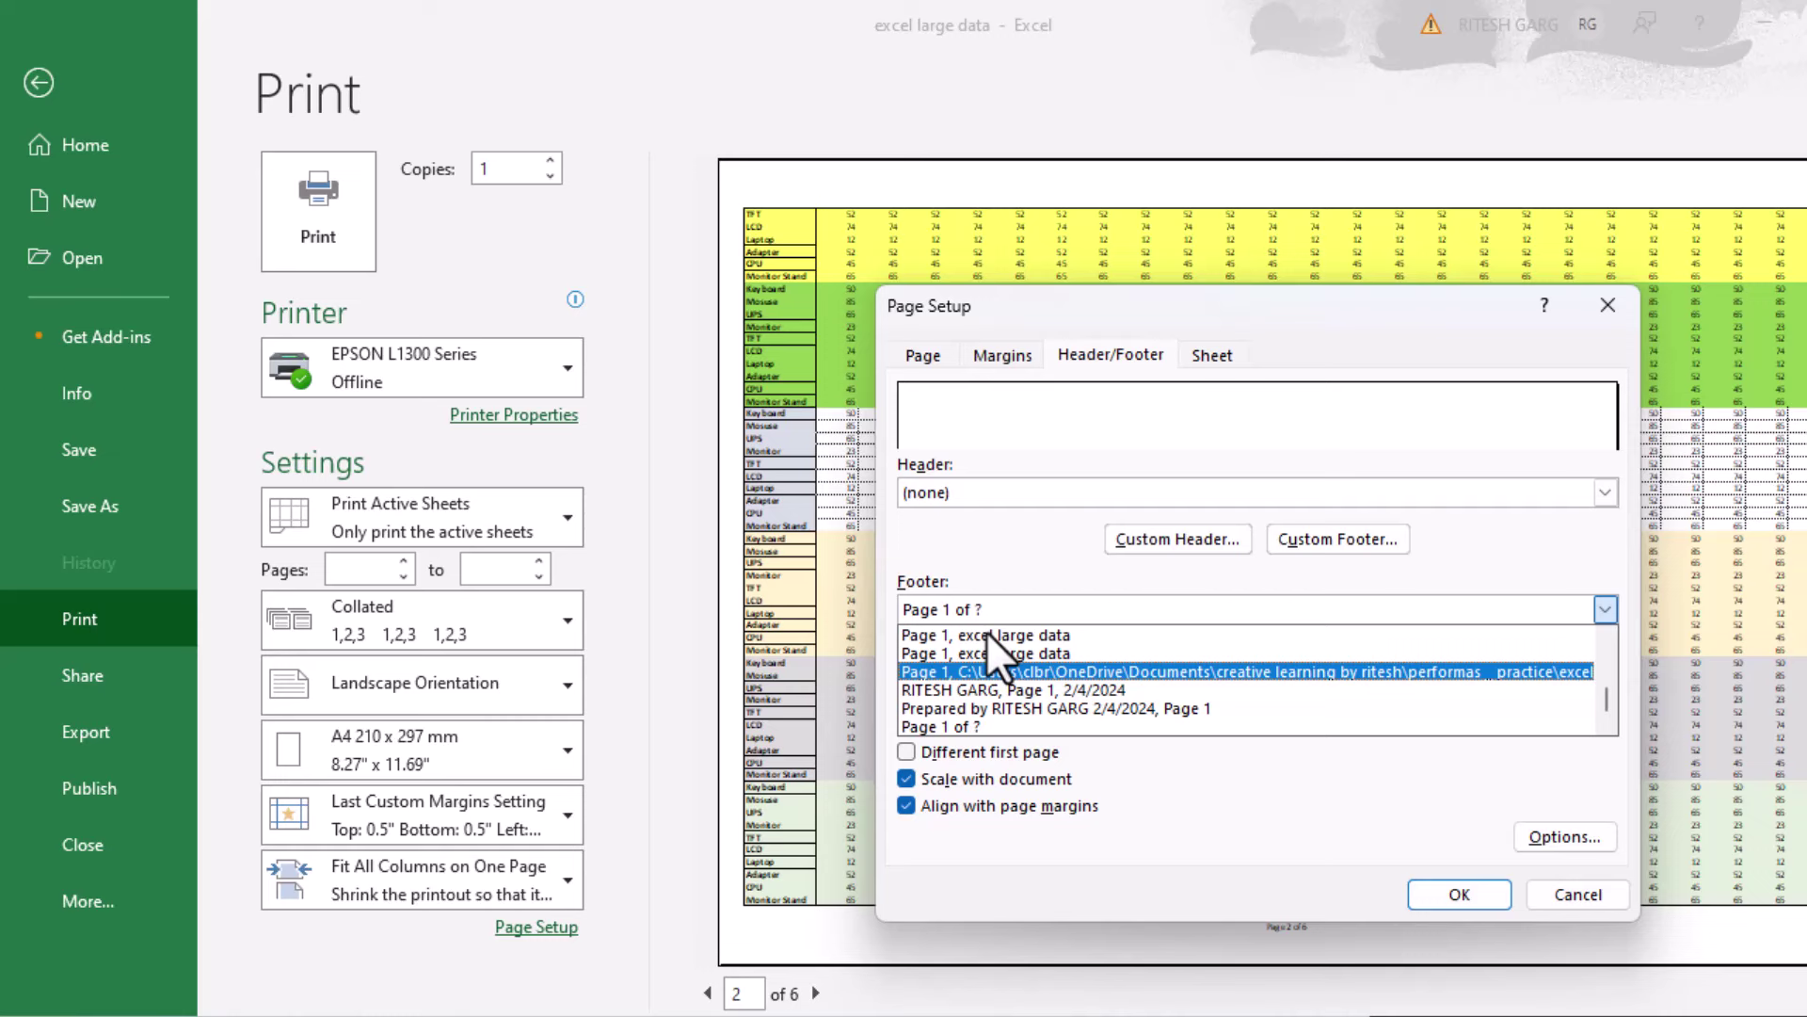
key("Down")
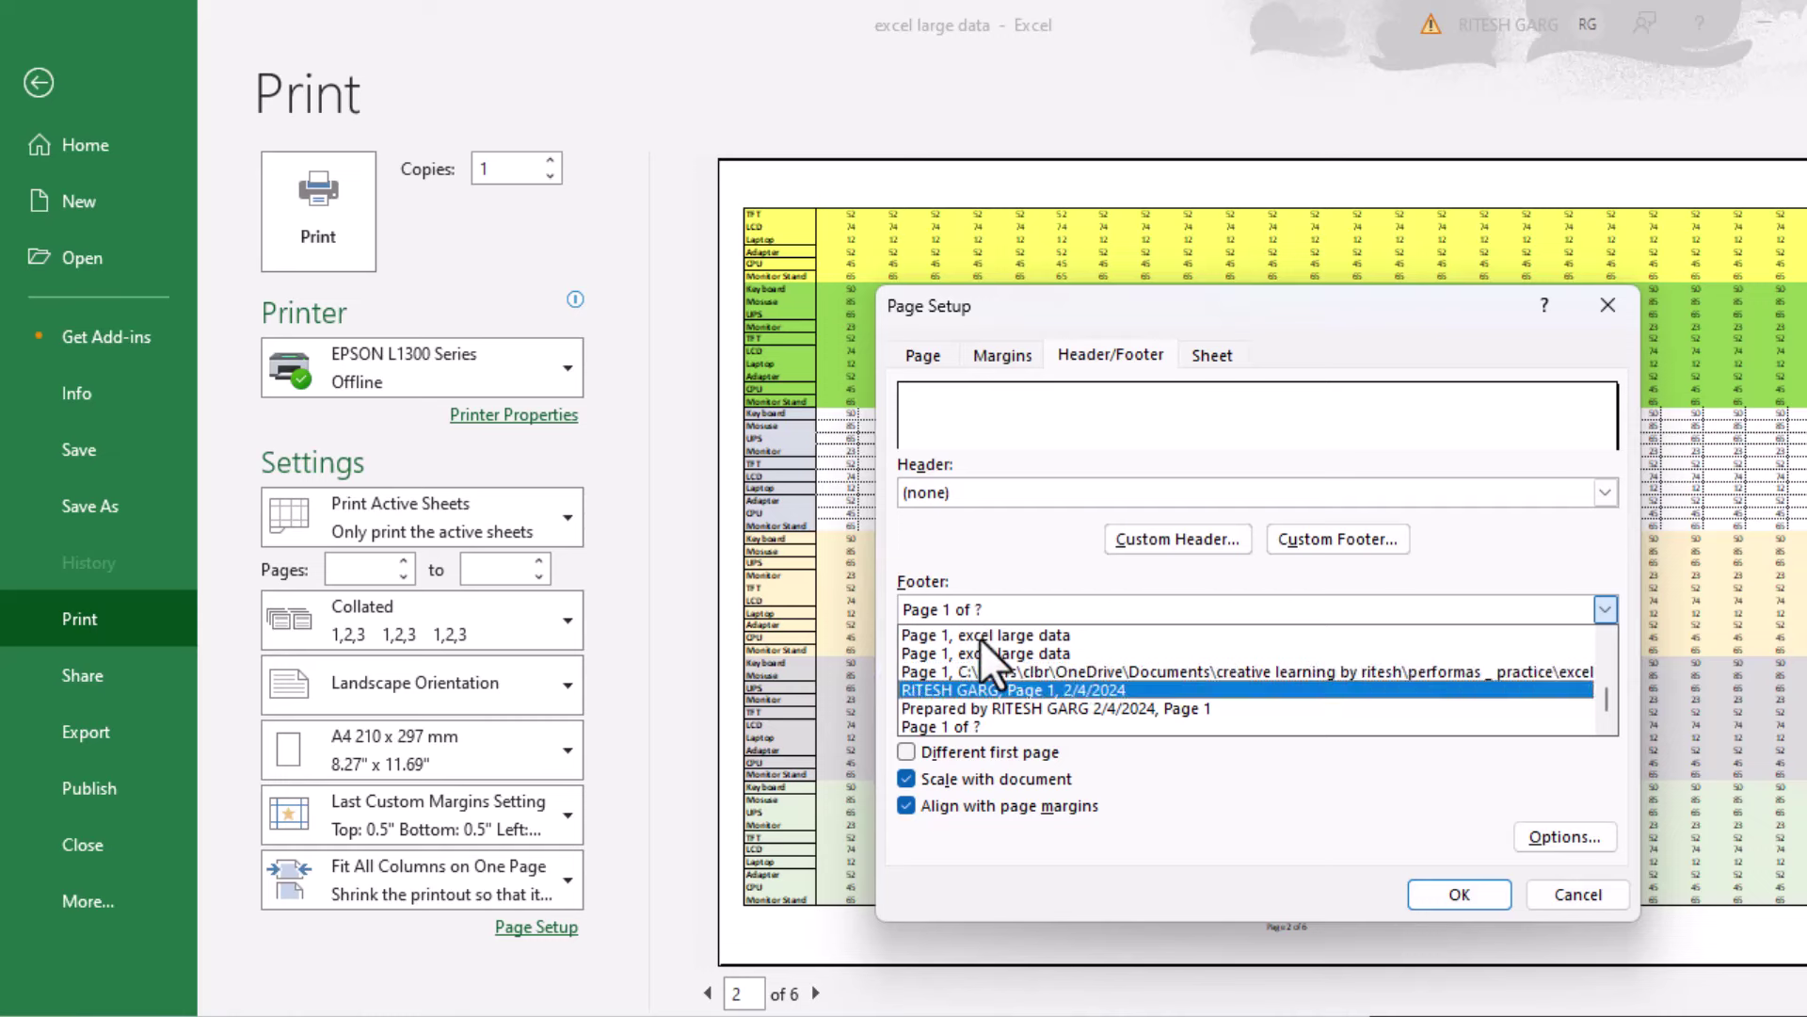
key("Up")
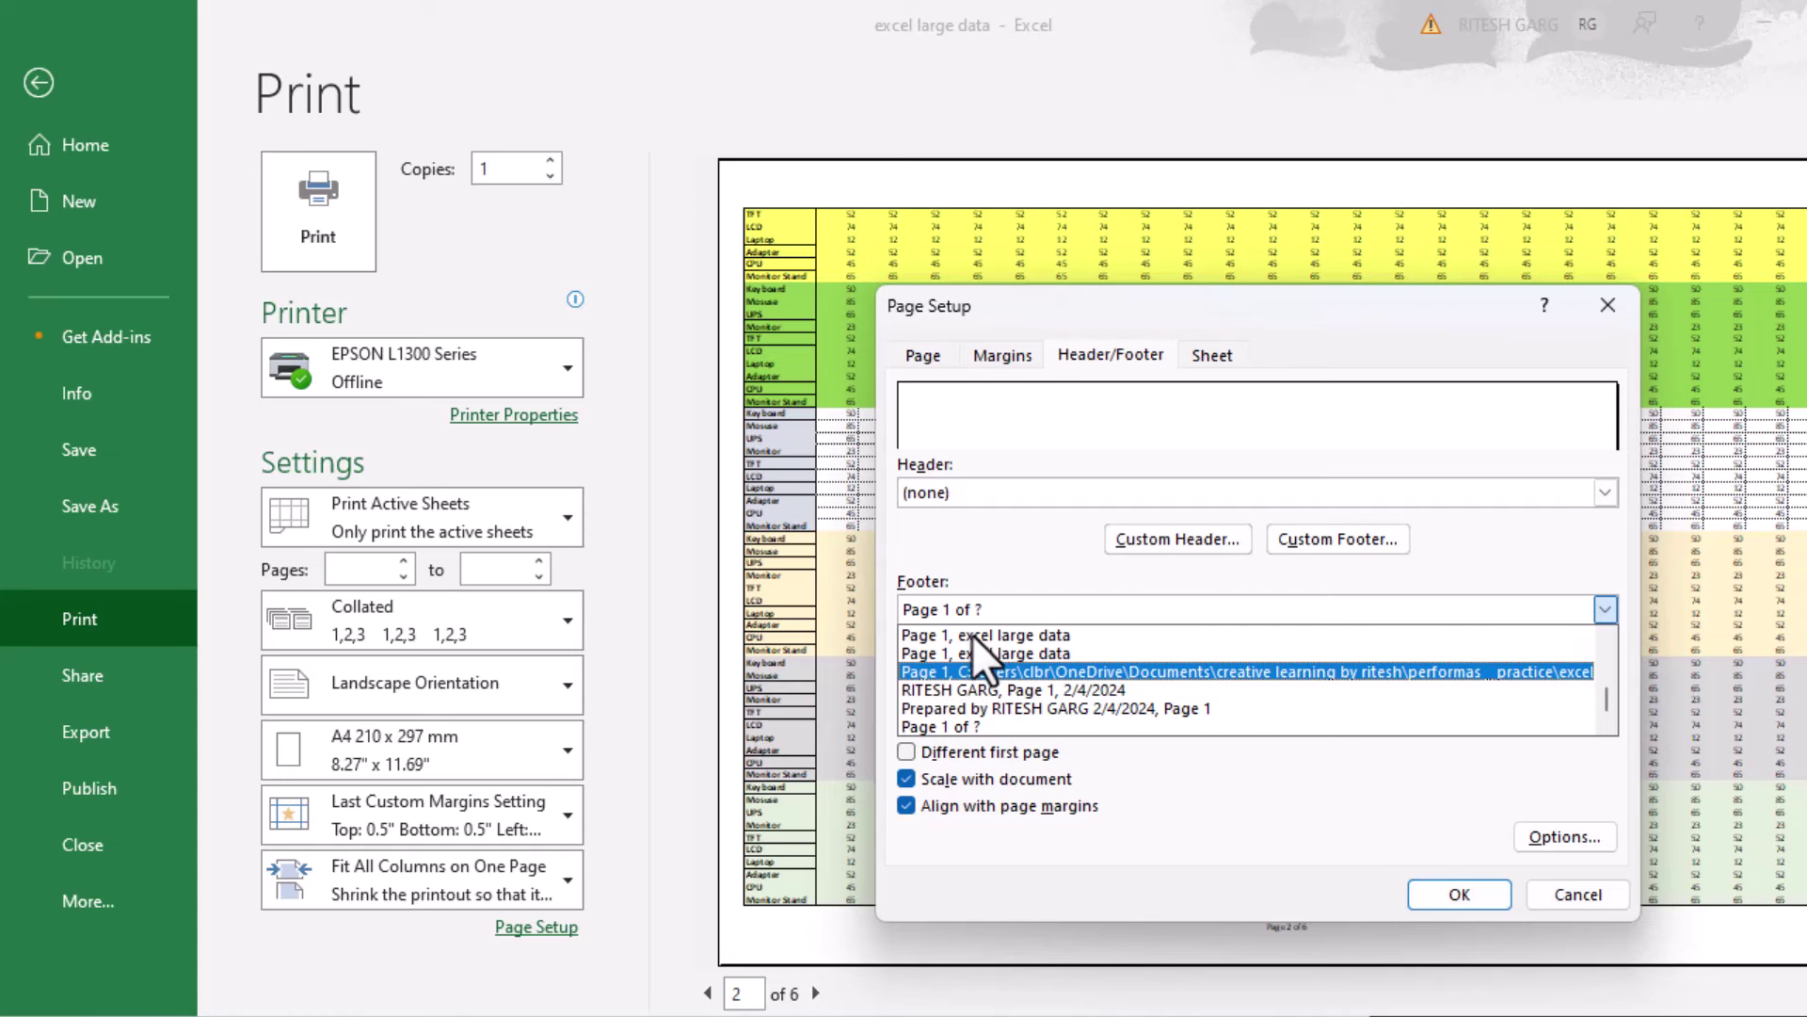
left_click(1004, 391)
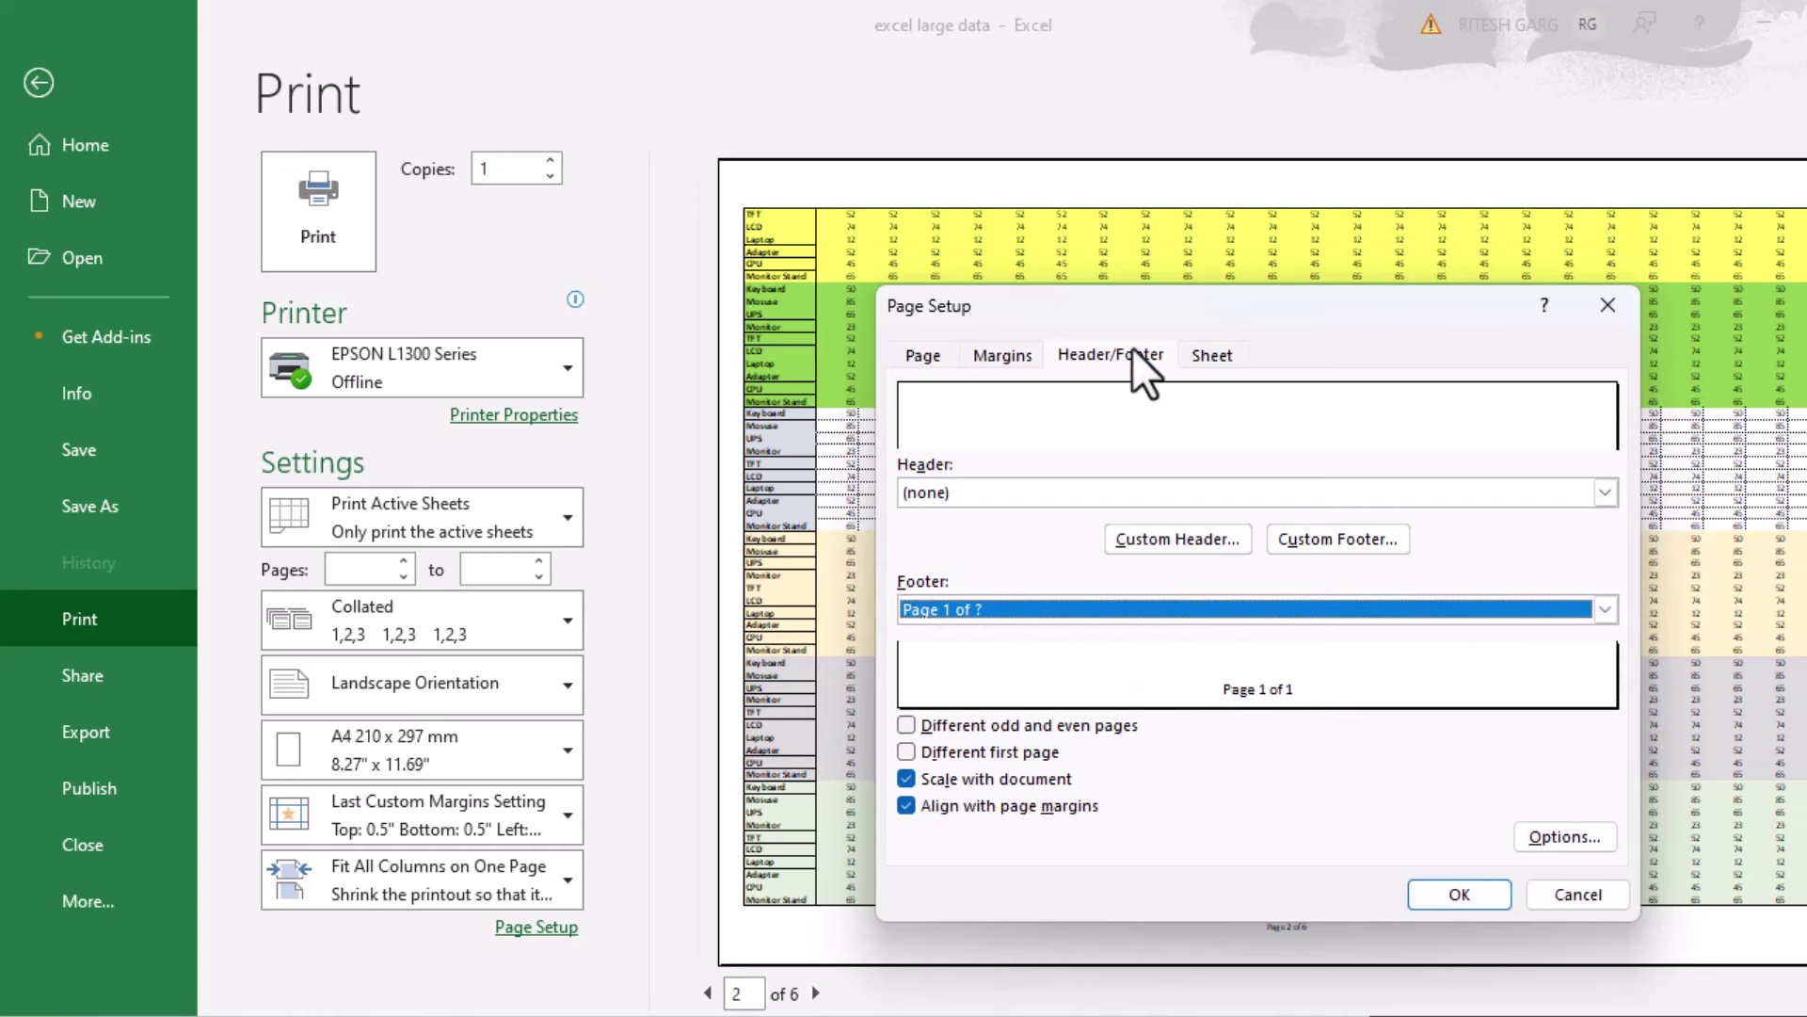
key("ctrl+Tab")
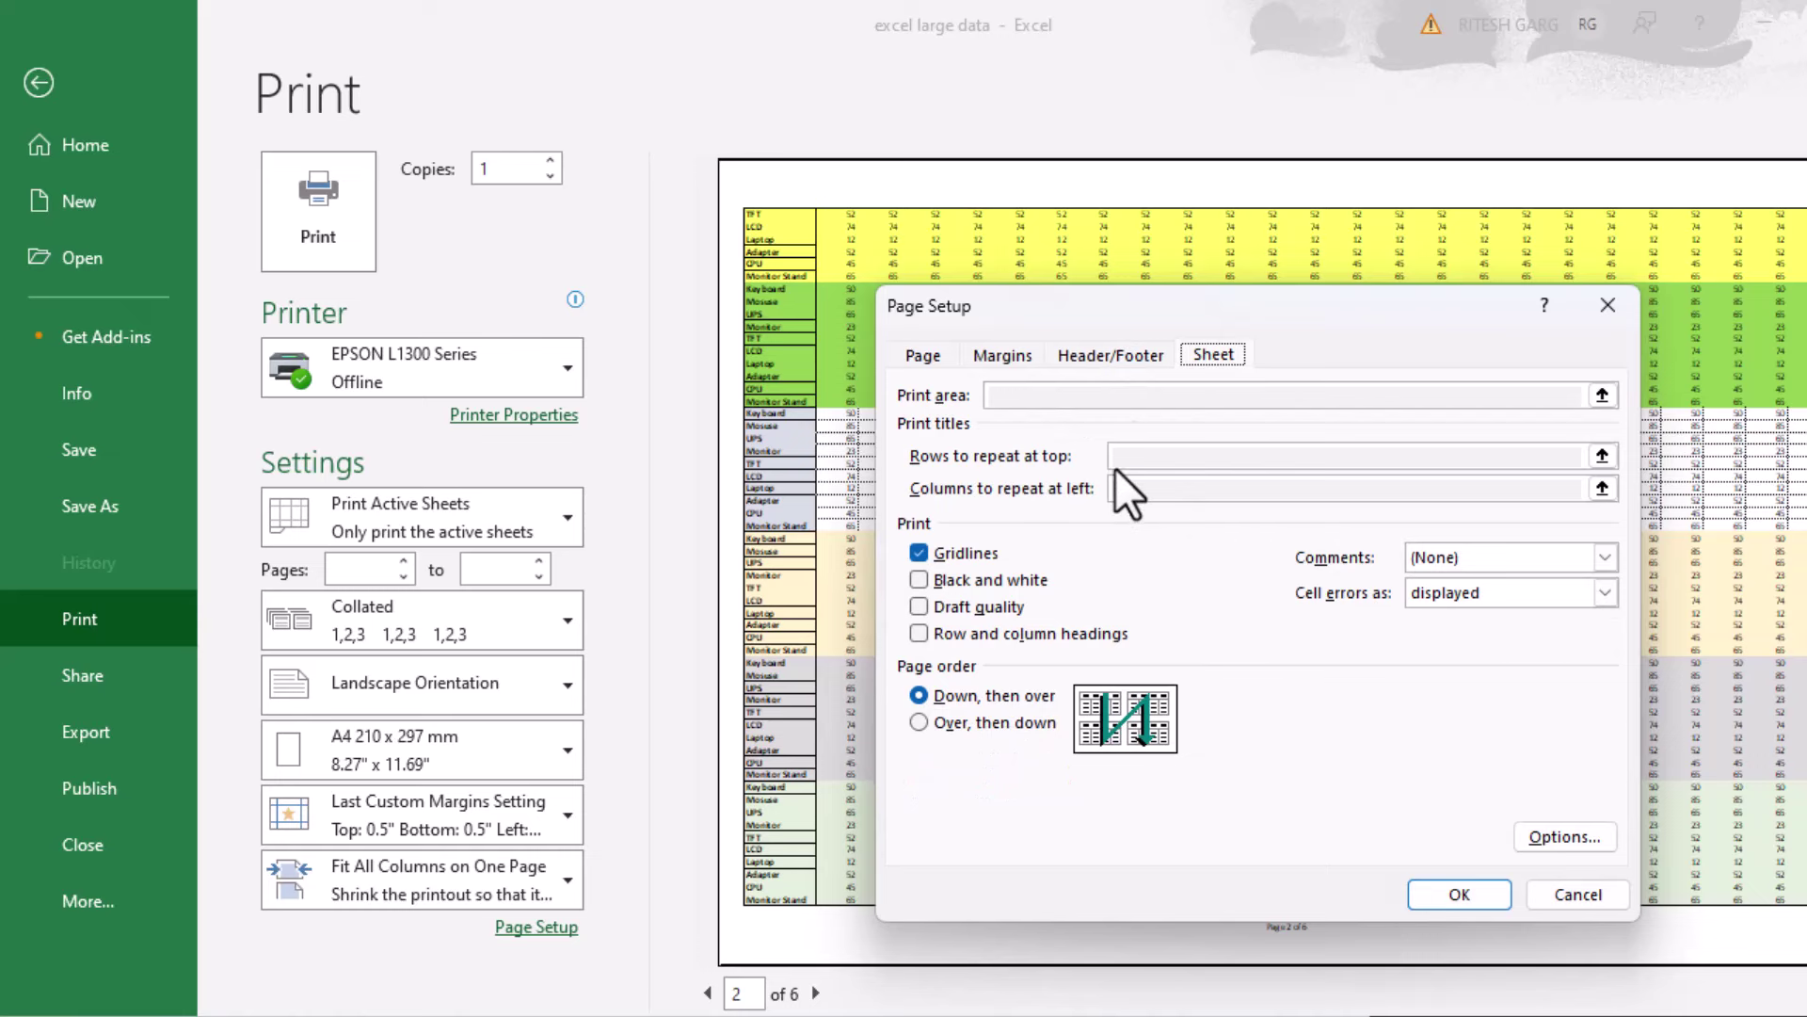
- Confirm the Page Setup with OK, keeping the 1-page-wide scaling, and return to the worksheet
left_click(1543, 894)
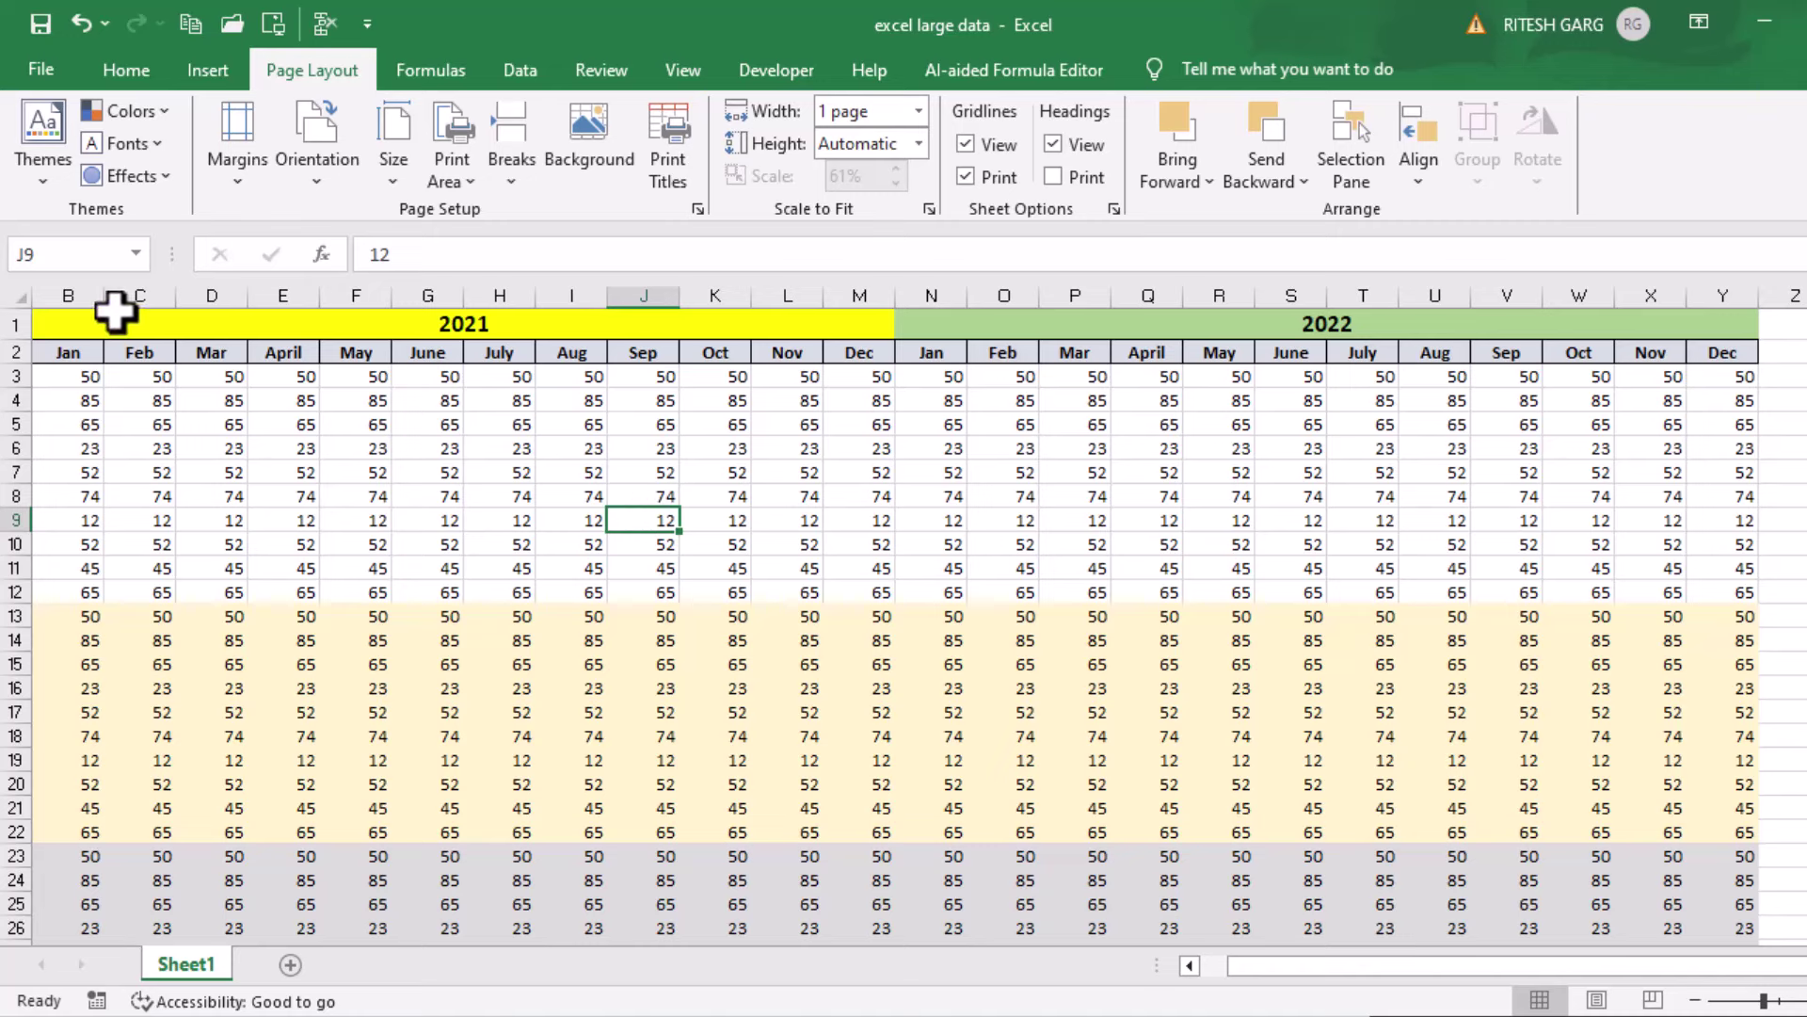
- Set B1:Y26 as the print area and check that it previews as page 1 of 1
left_click_drag(115, 313, 1485, 872)
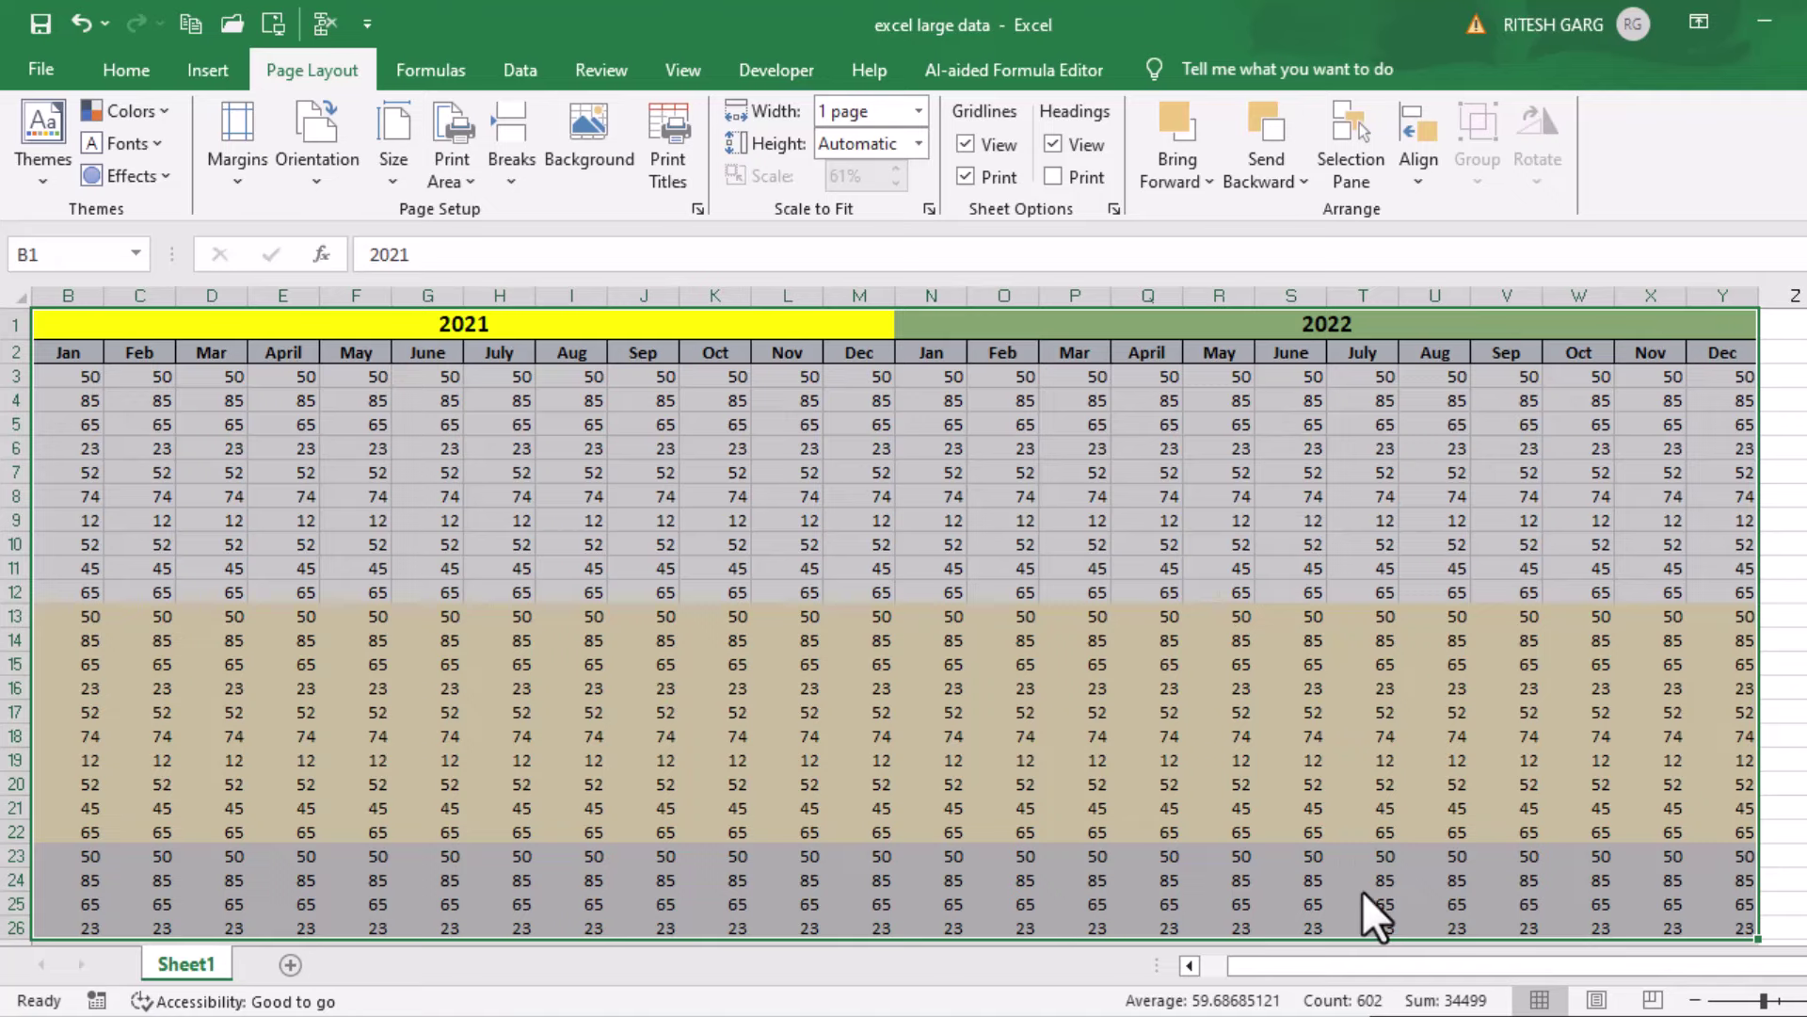
left_click(1002, 588)
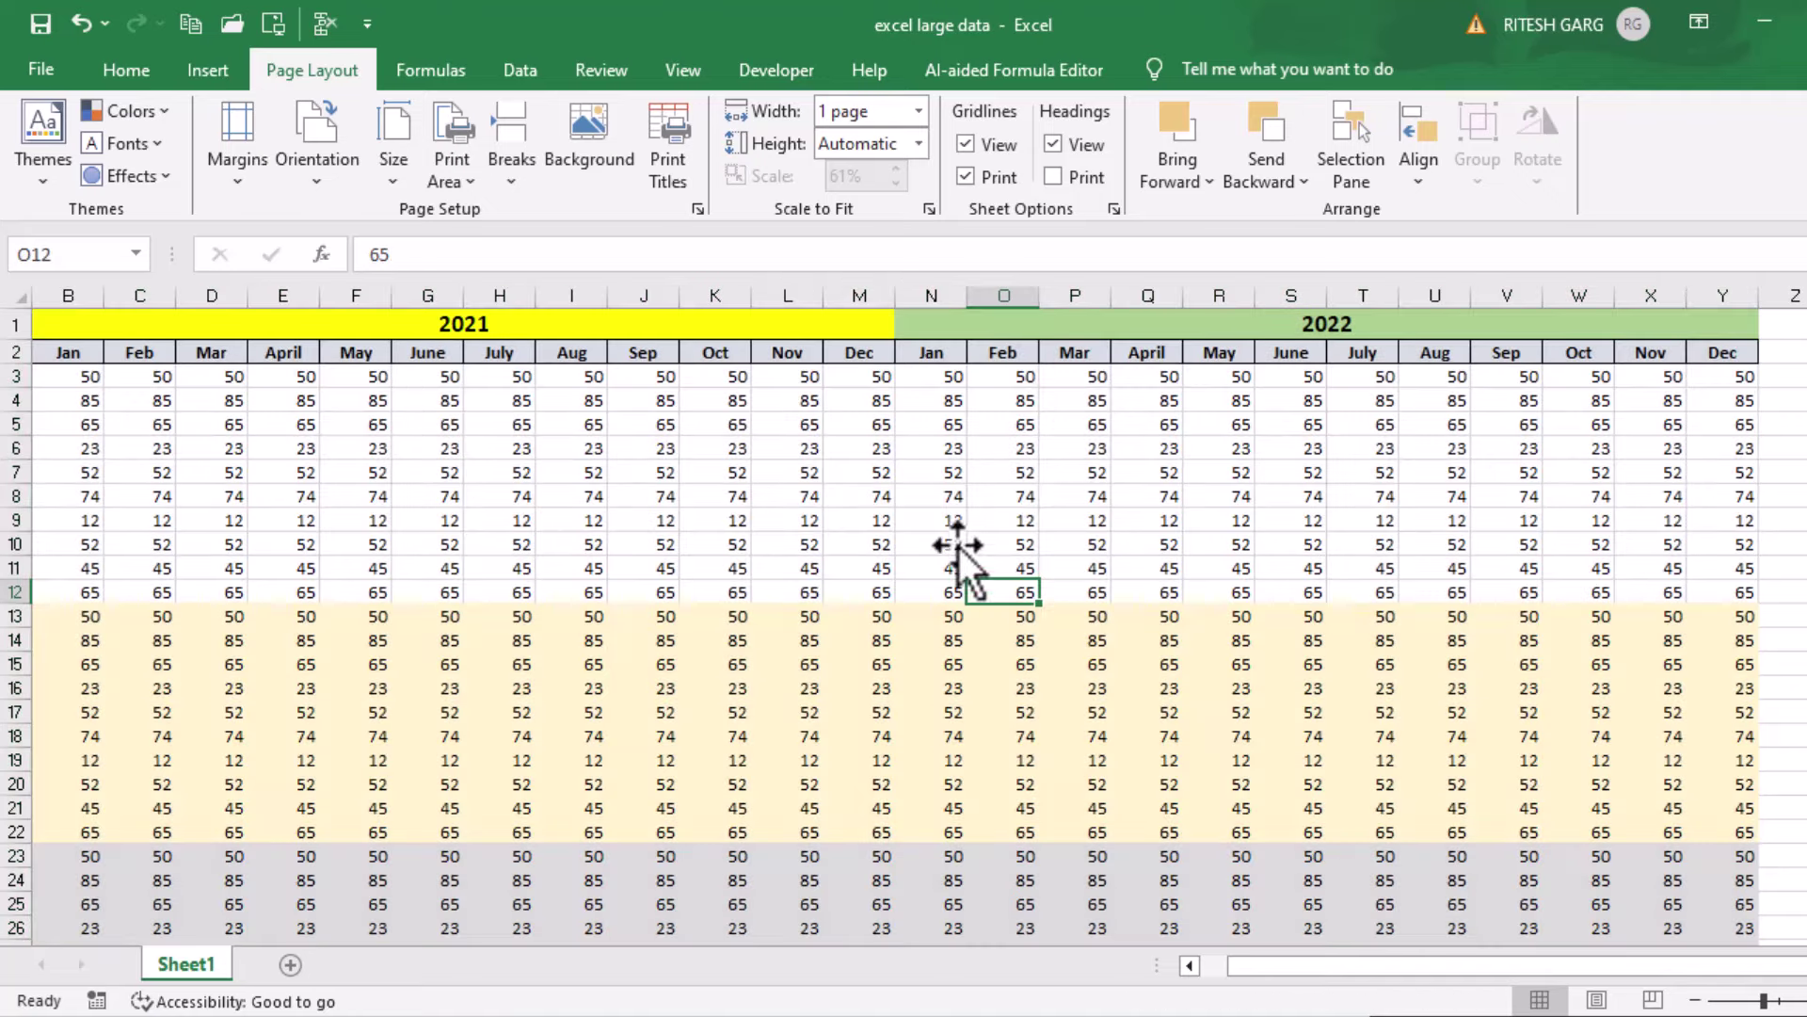
left_click_drag(183, 311, 1374, 880)
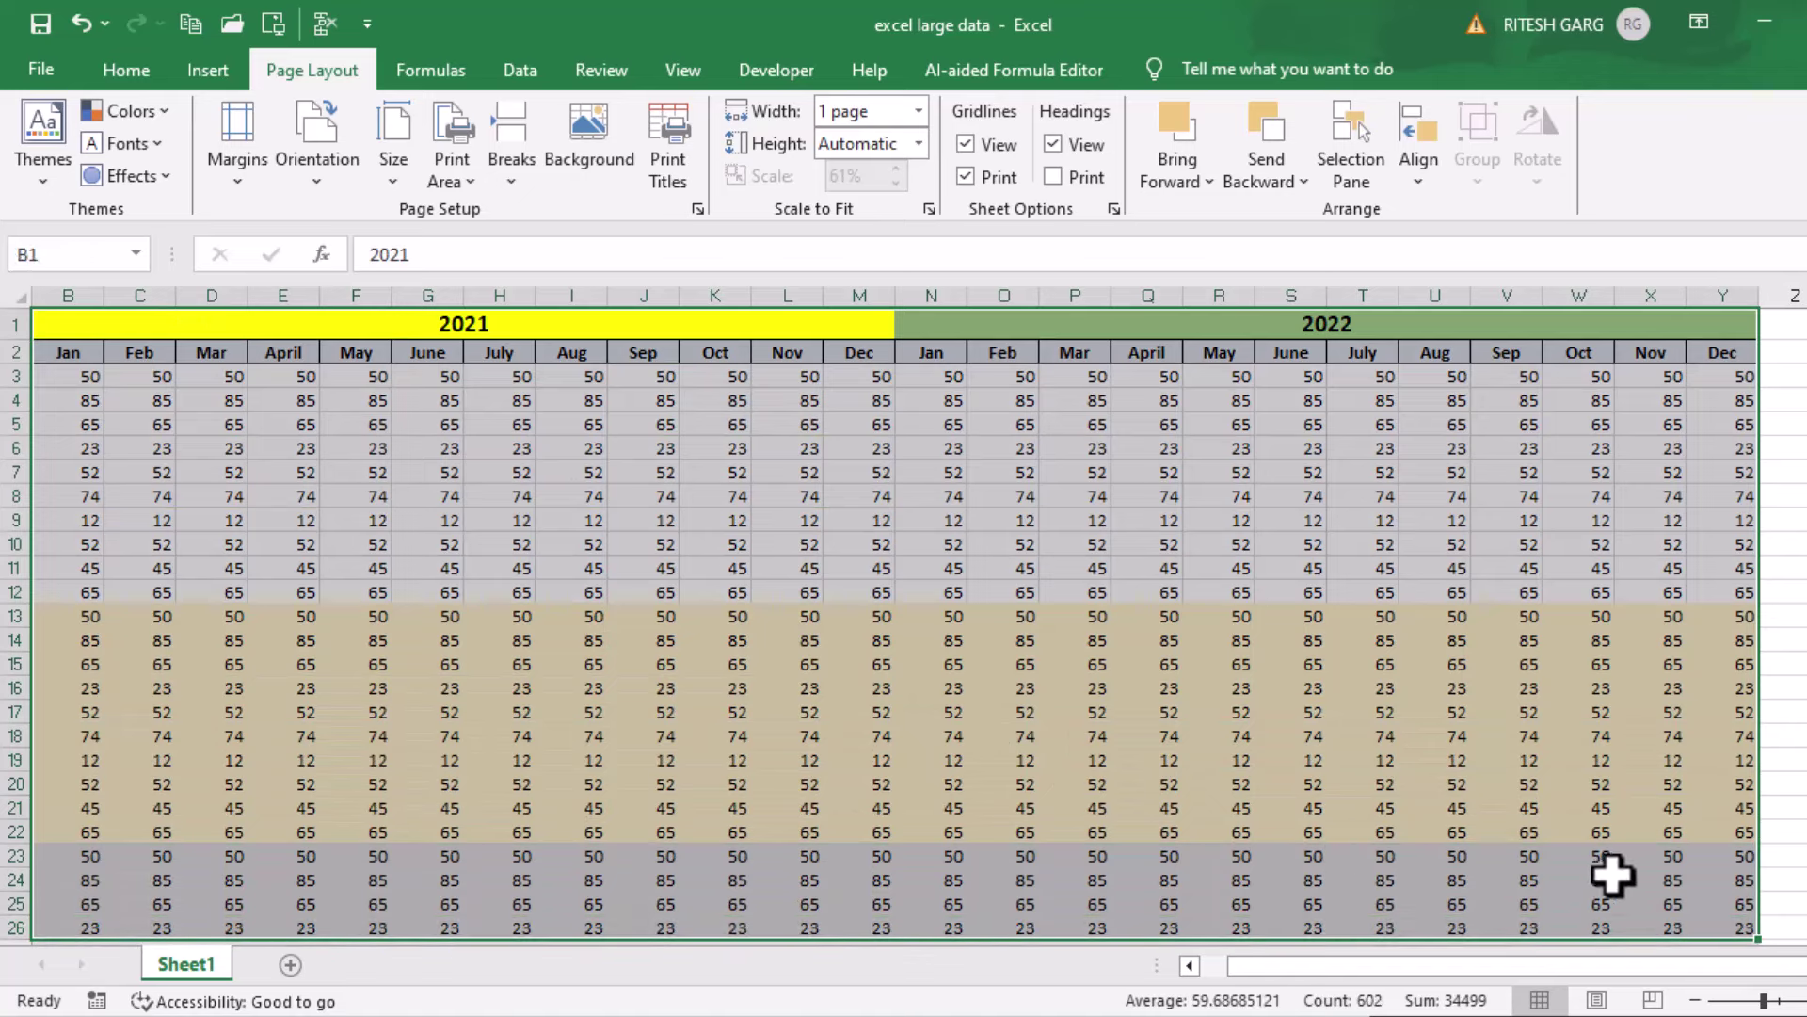
left_click(448, 178)
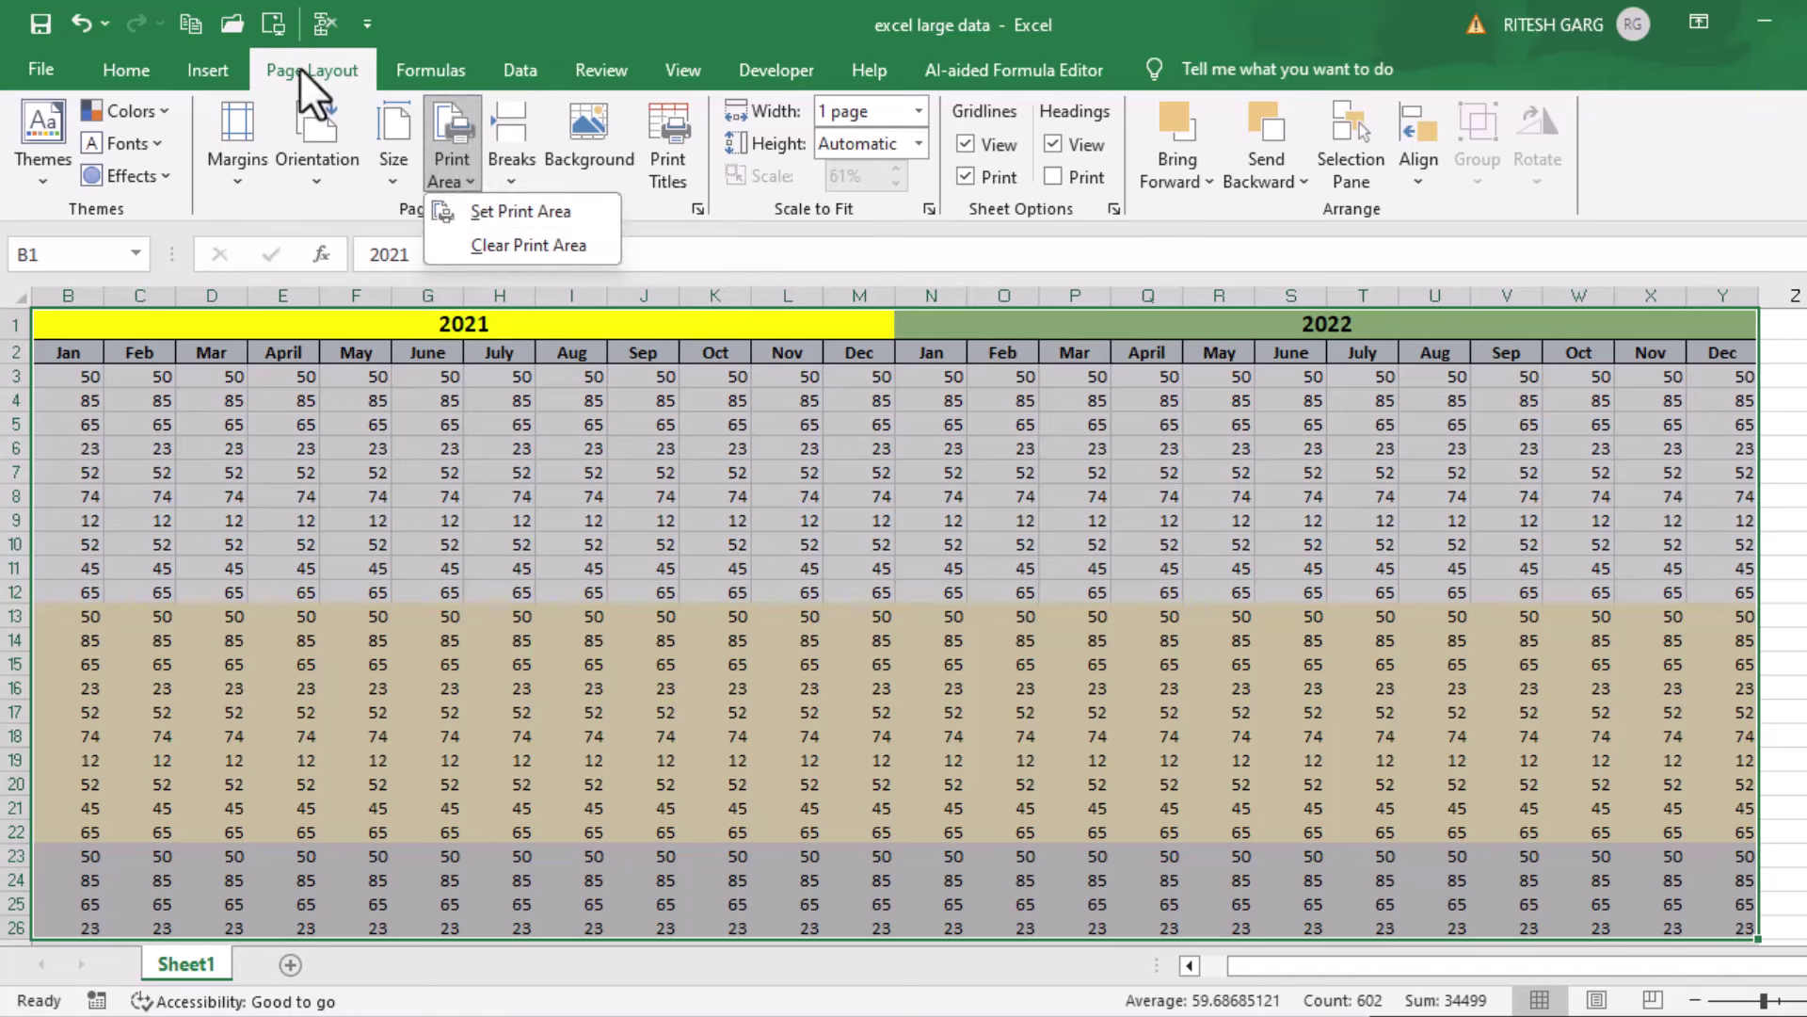
left_click(468, 201)
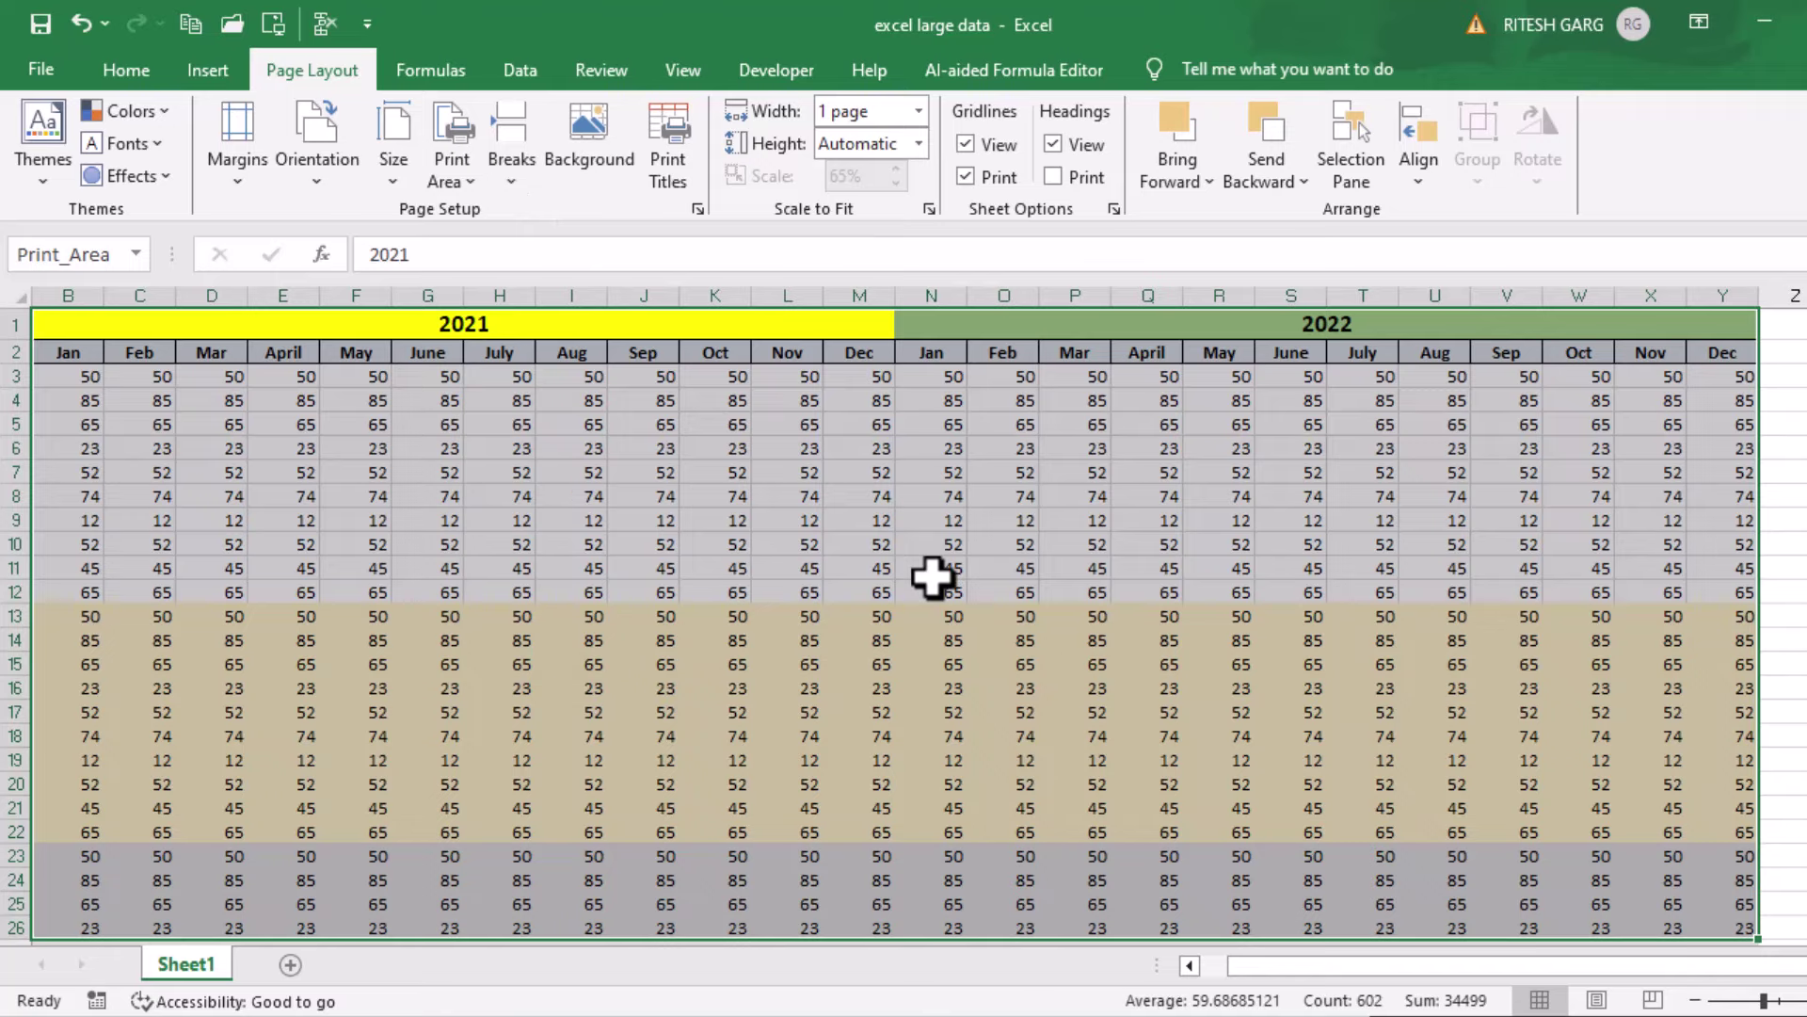
key("ctrl+p")
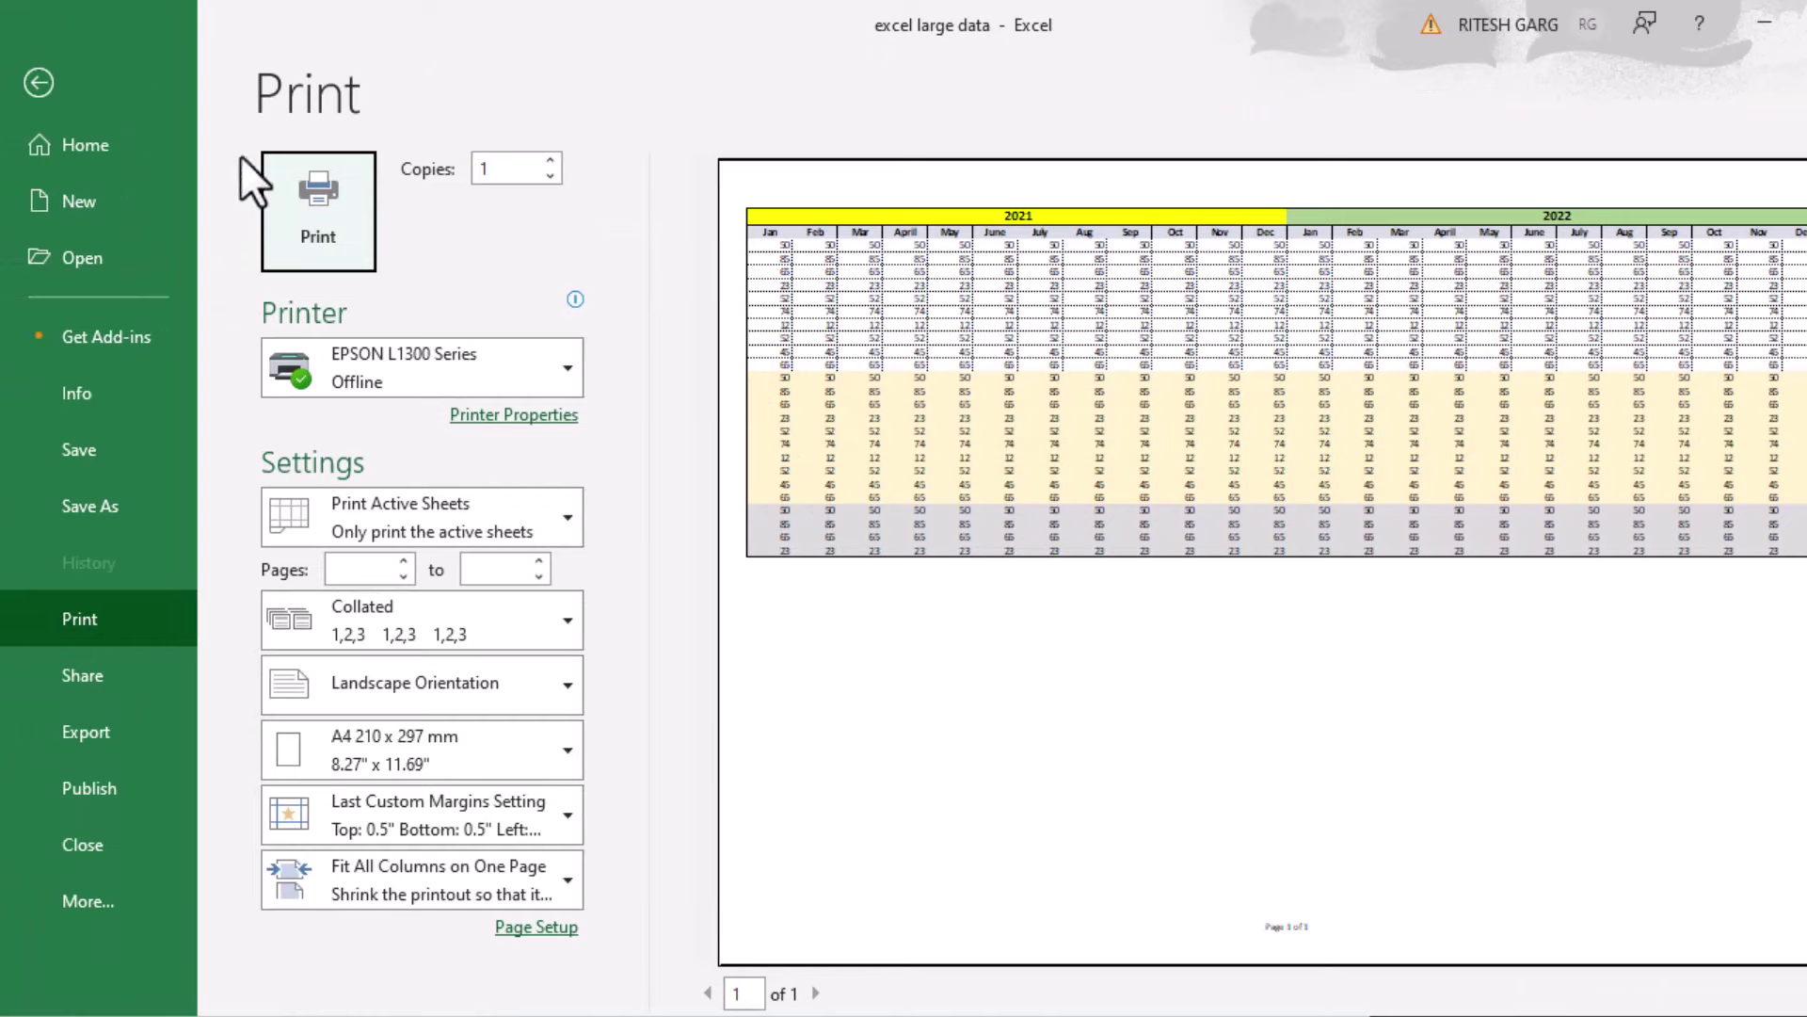
left_click(38, 83)
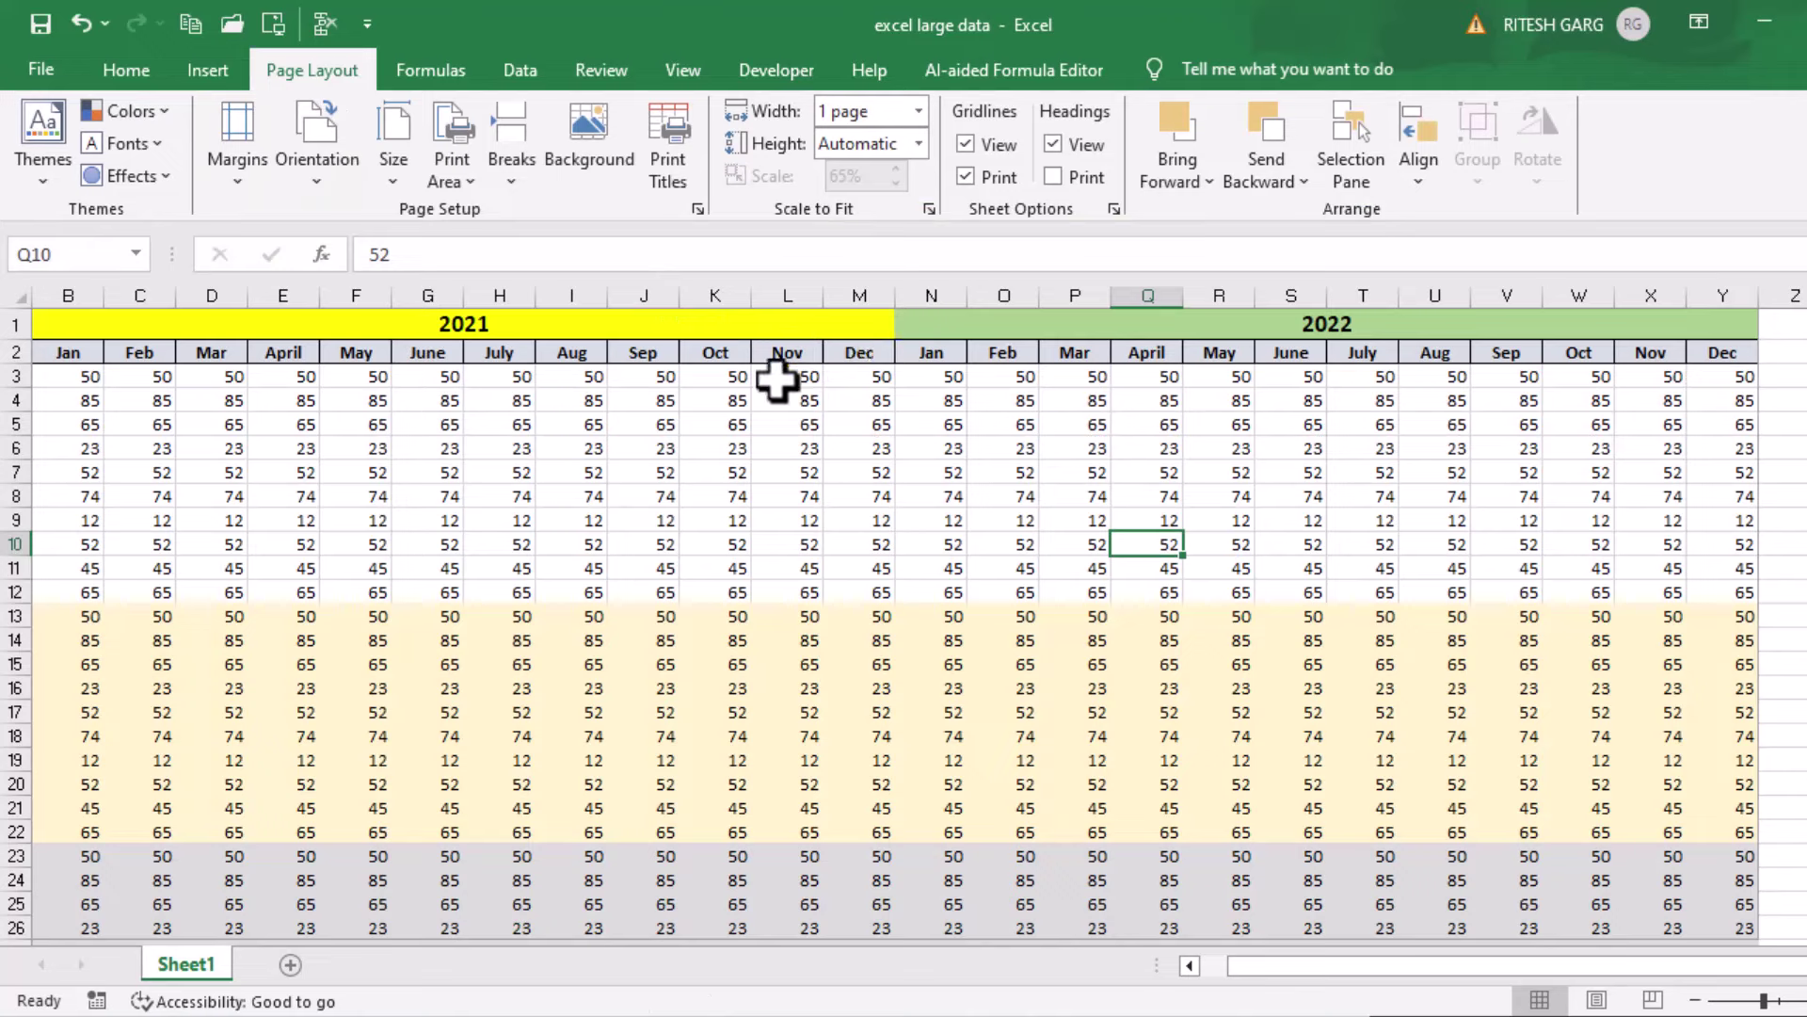
- Make N4:R12 the print area and preview how it prints
left_click_drag(946, 400, 1233, 592)
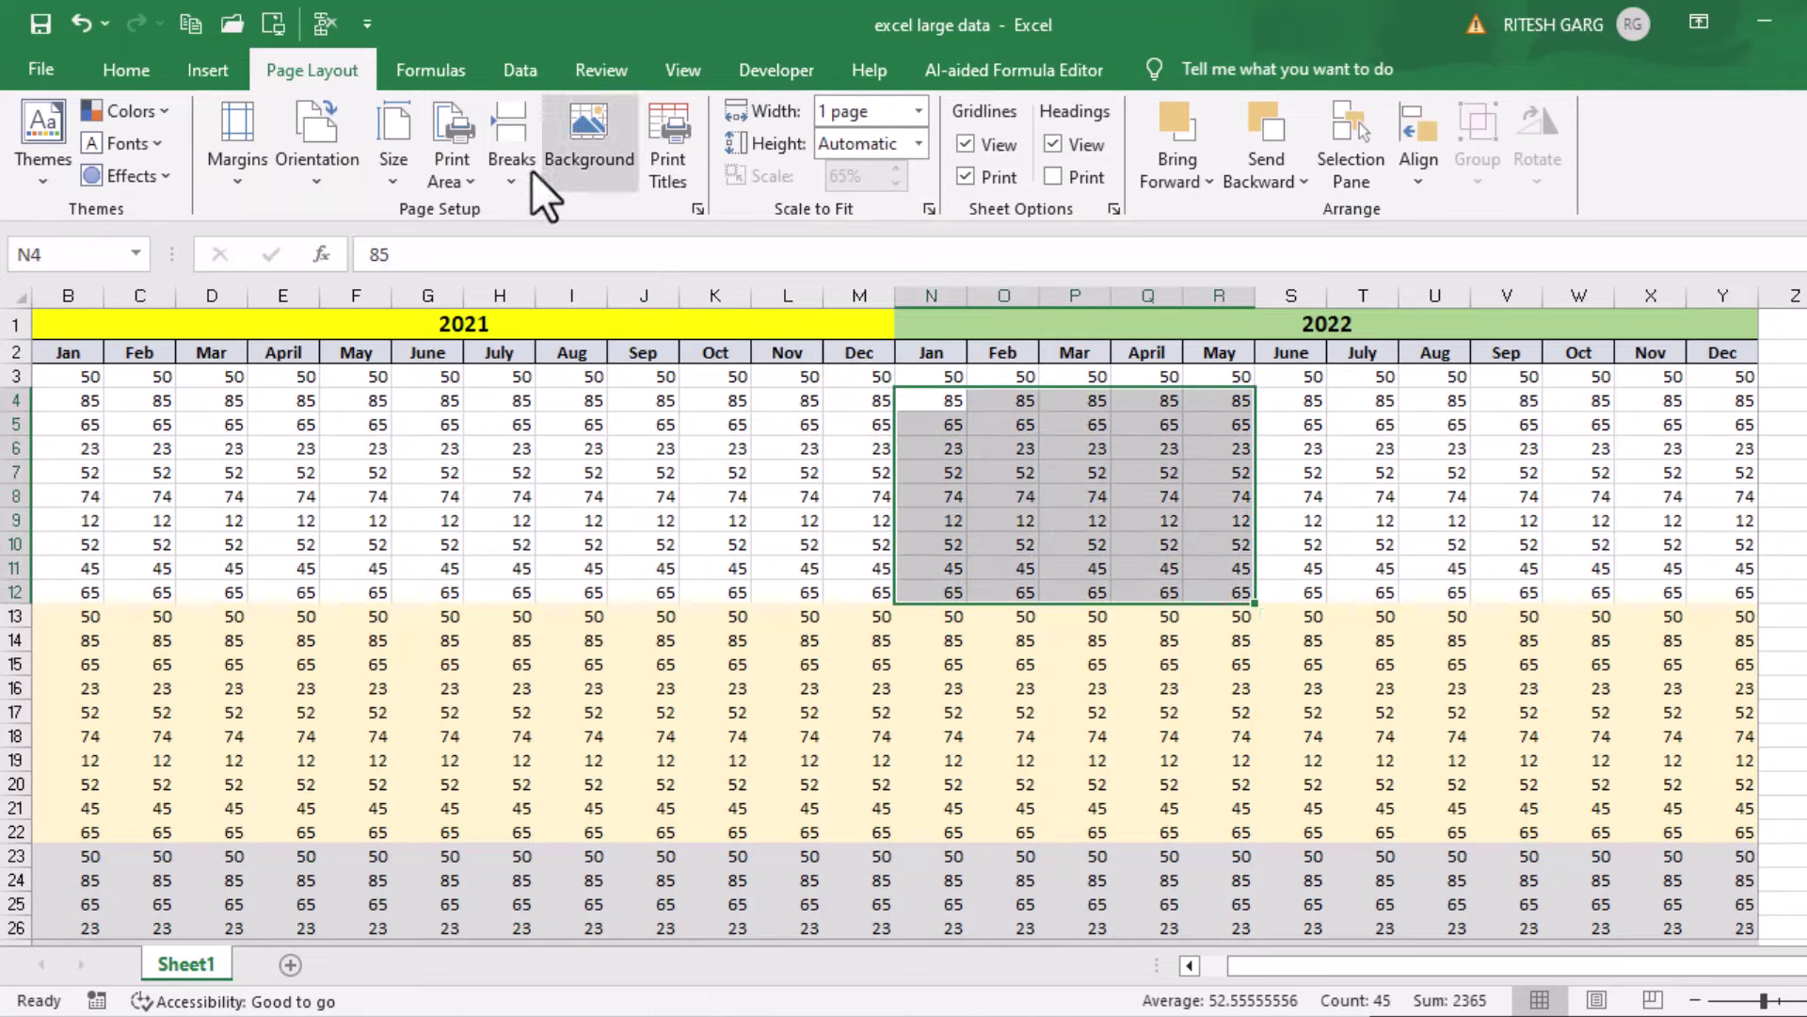
left_click(440, 151)
left_click(459, 198)
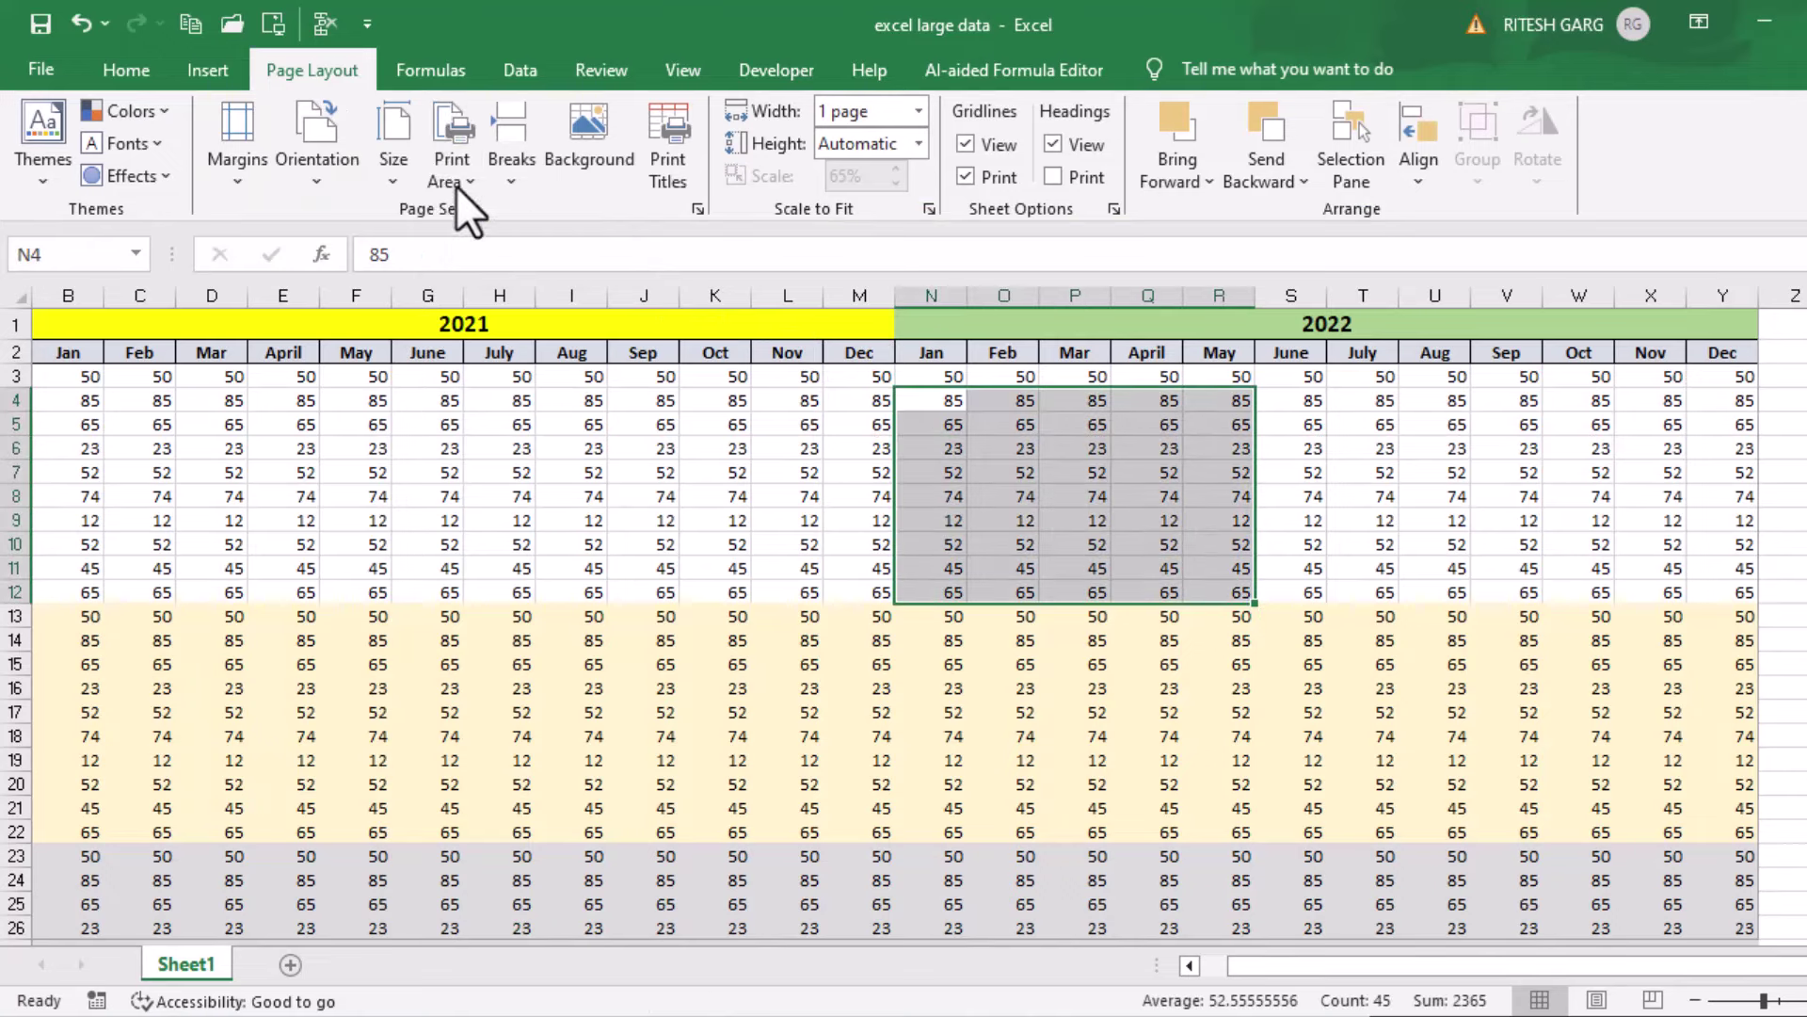
key("ctrl+p")
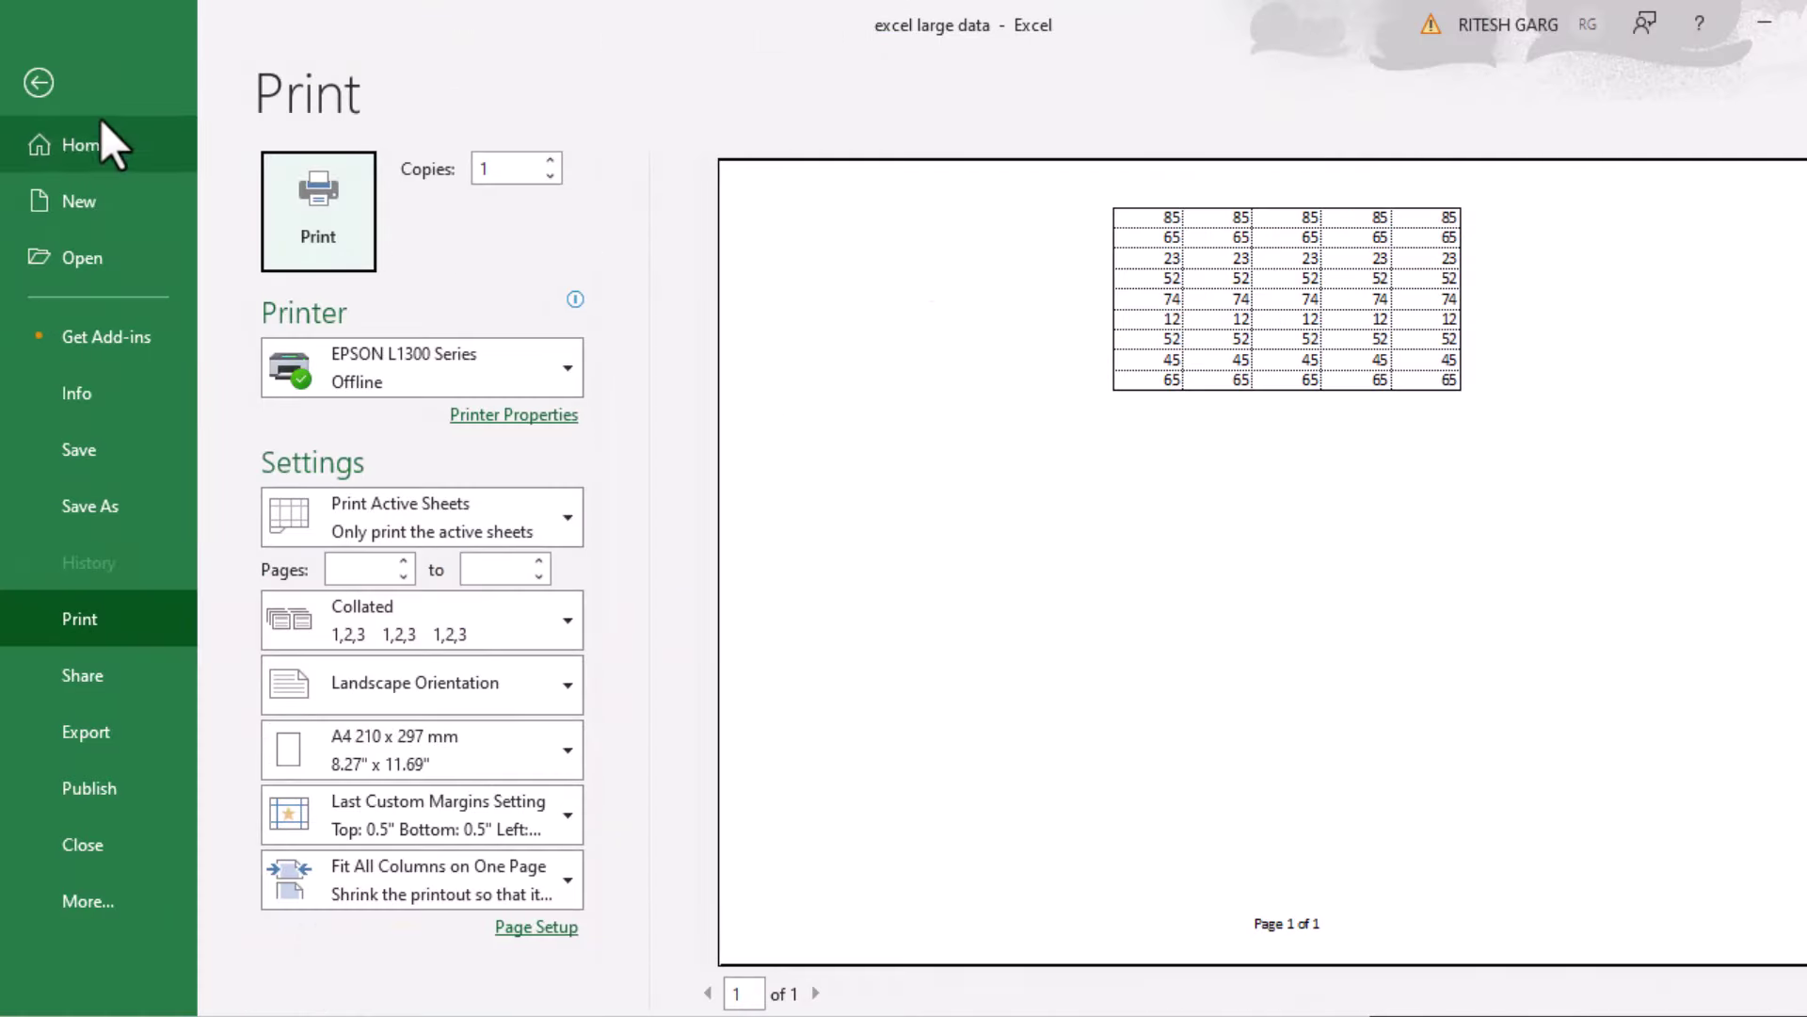
left_click(42, 81)
- Clear the print area and confirm the preview is back to 6 pages
left_click(710, 613)
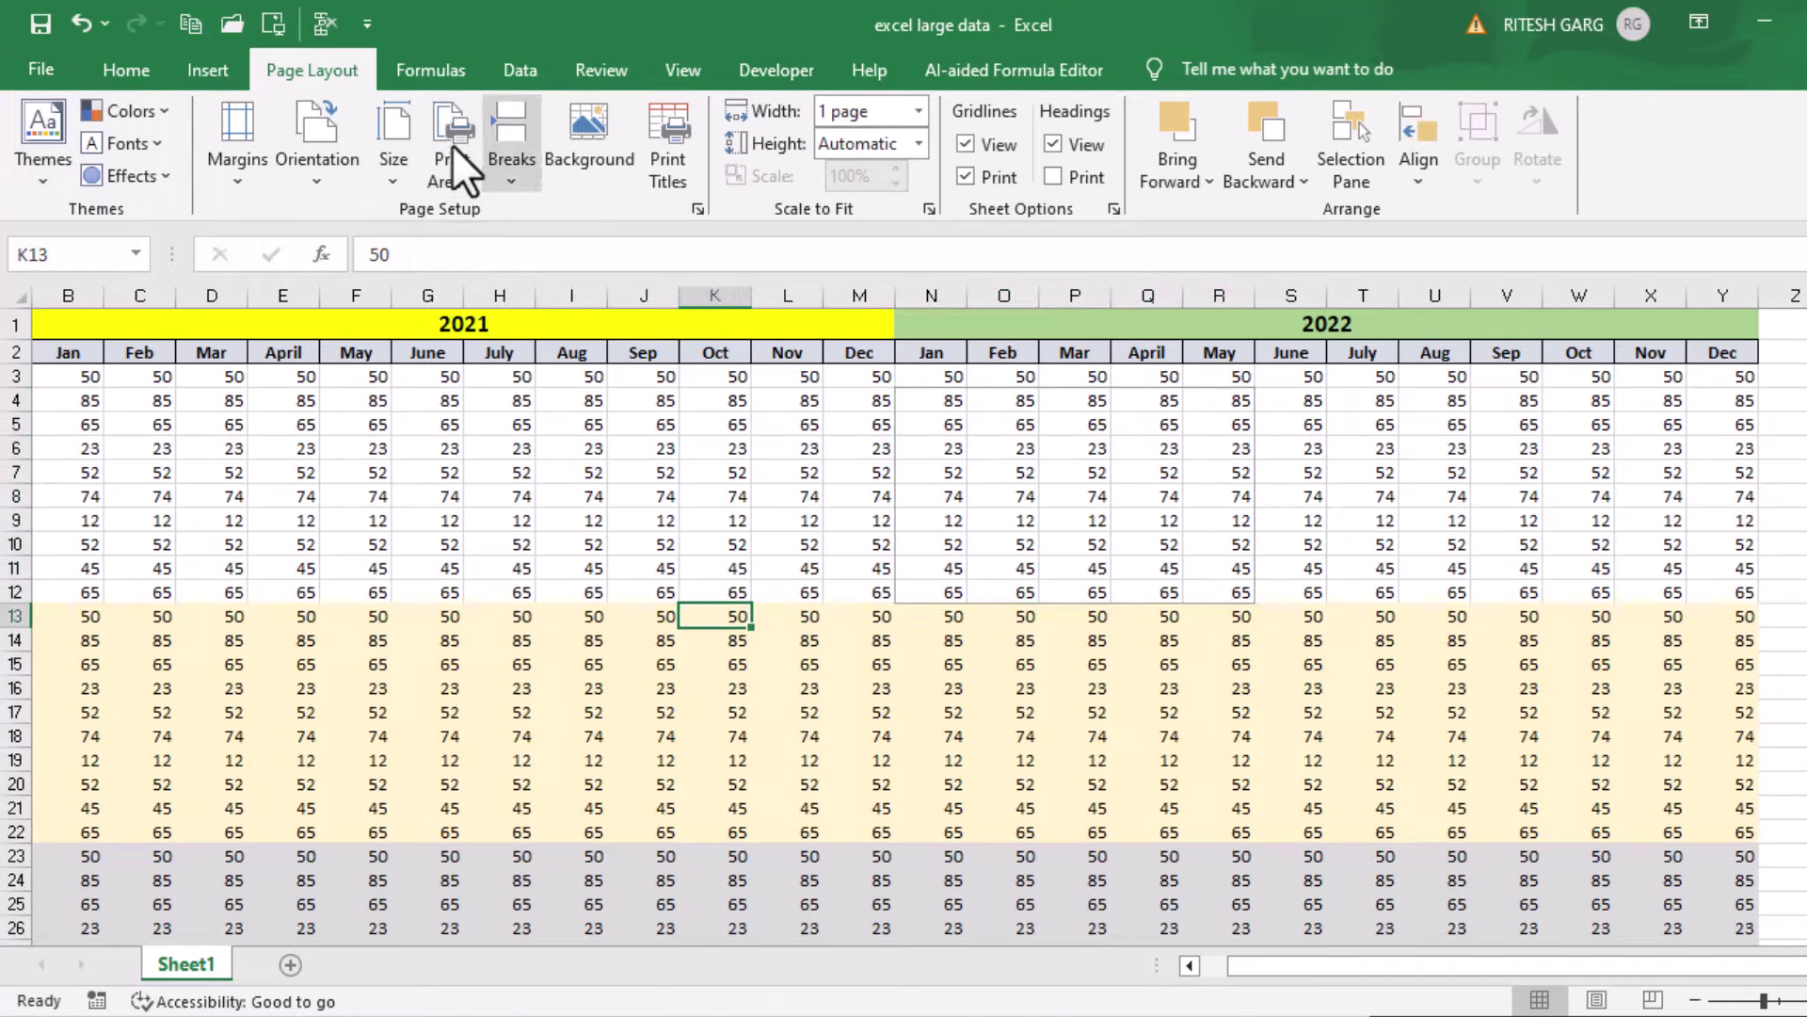
left_click(444, 168)
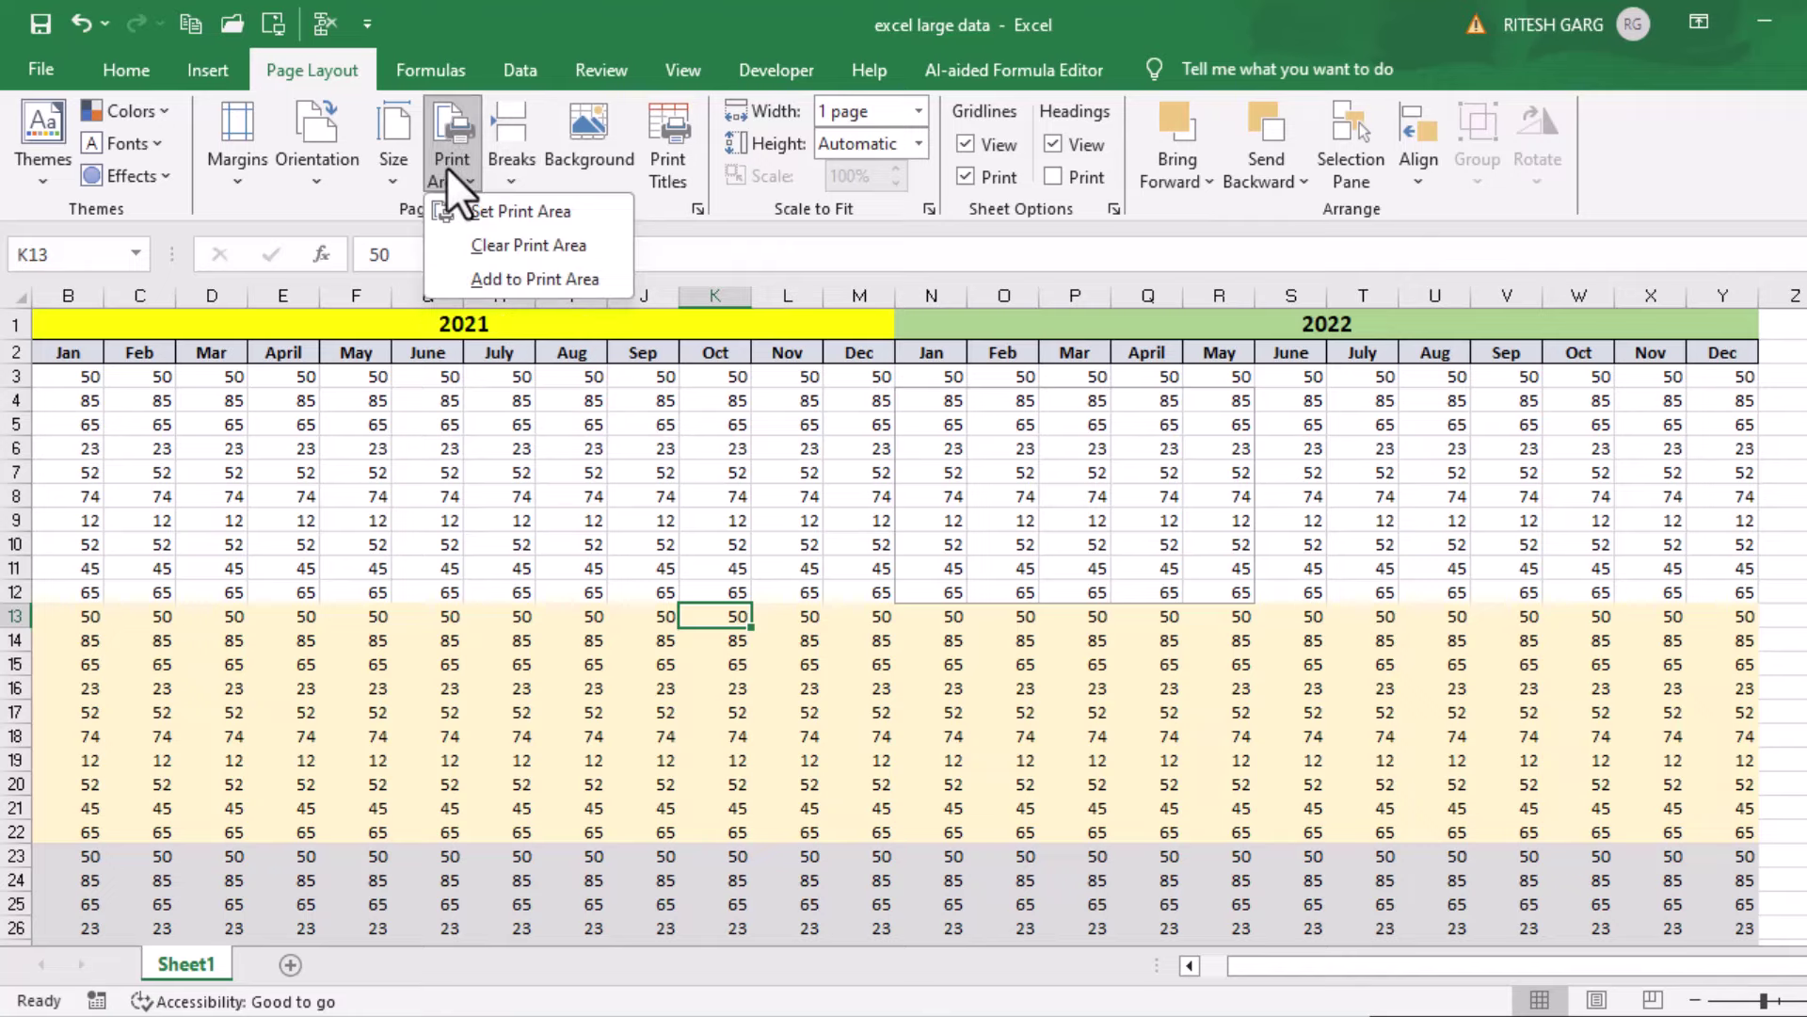
left_click(452, 236)
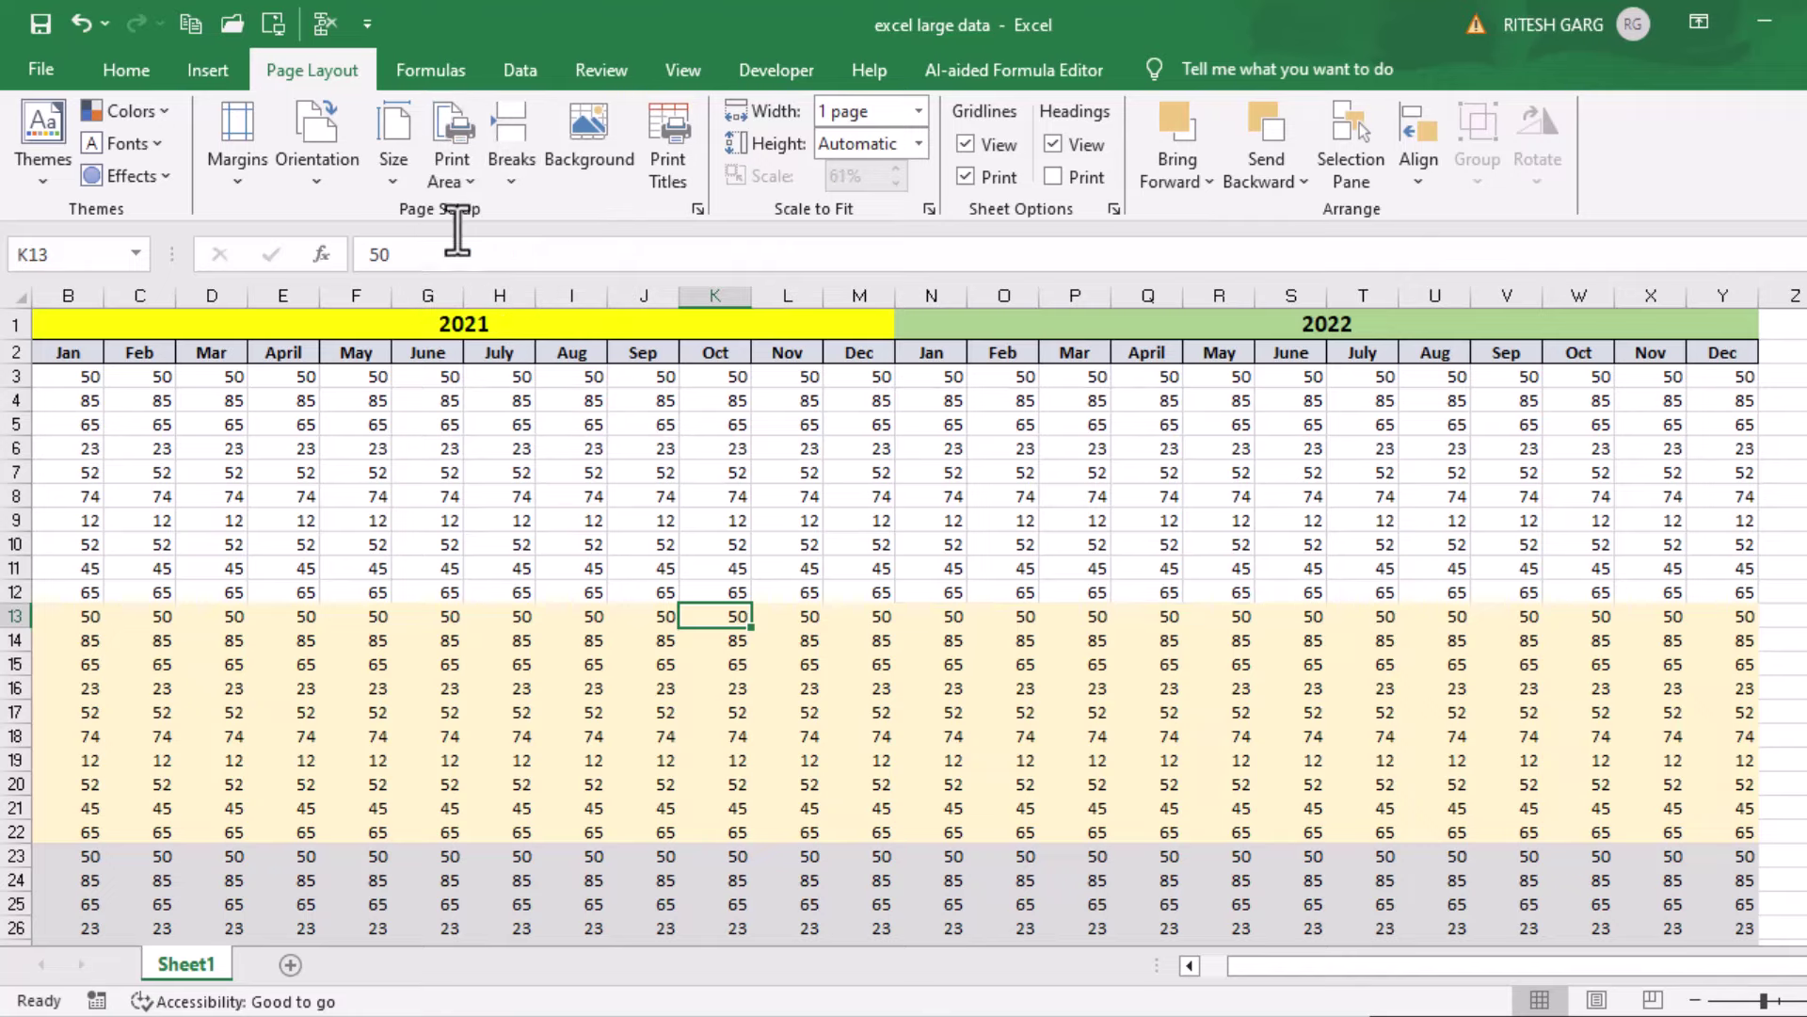
key("ctrl+p")
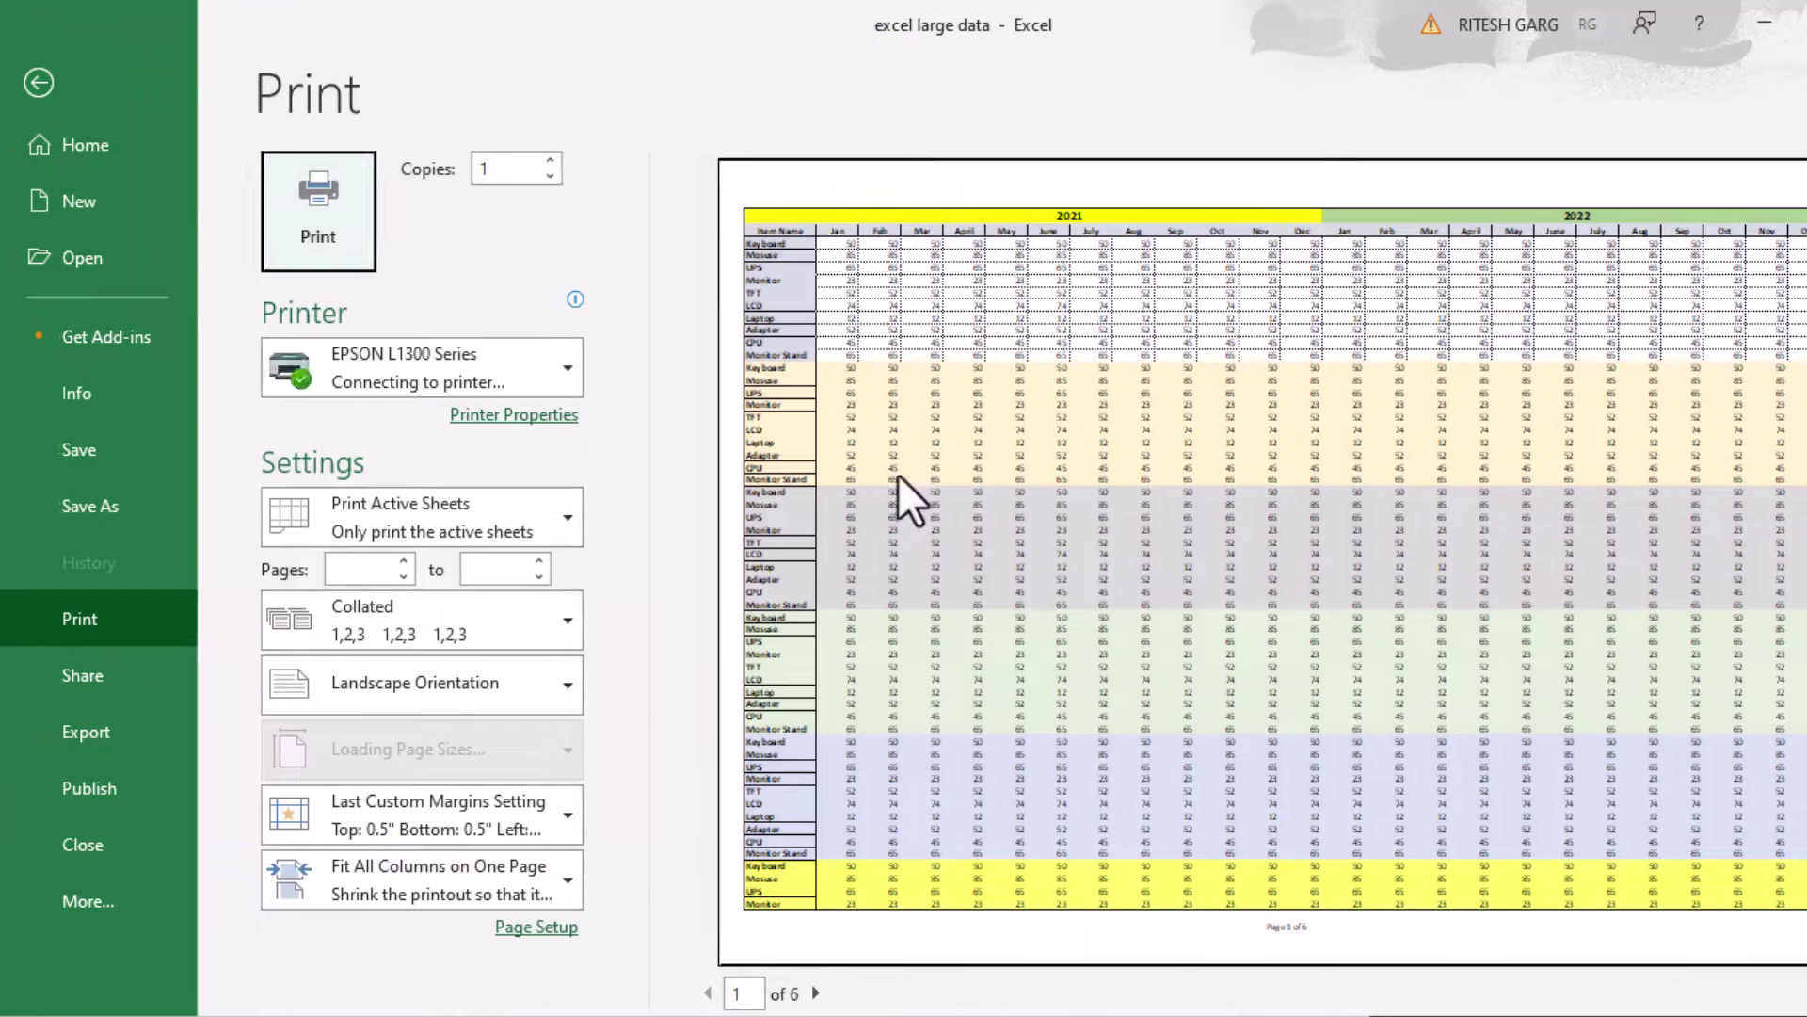
scroll(903, 478, "down", 5)
scroll(921, 487, "up", 1)
left_click(39, 83)
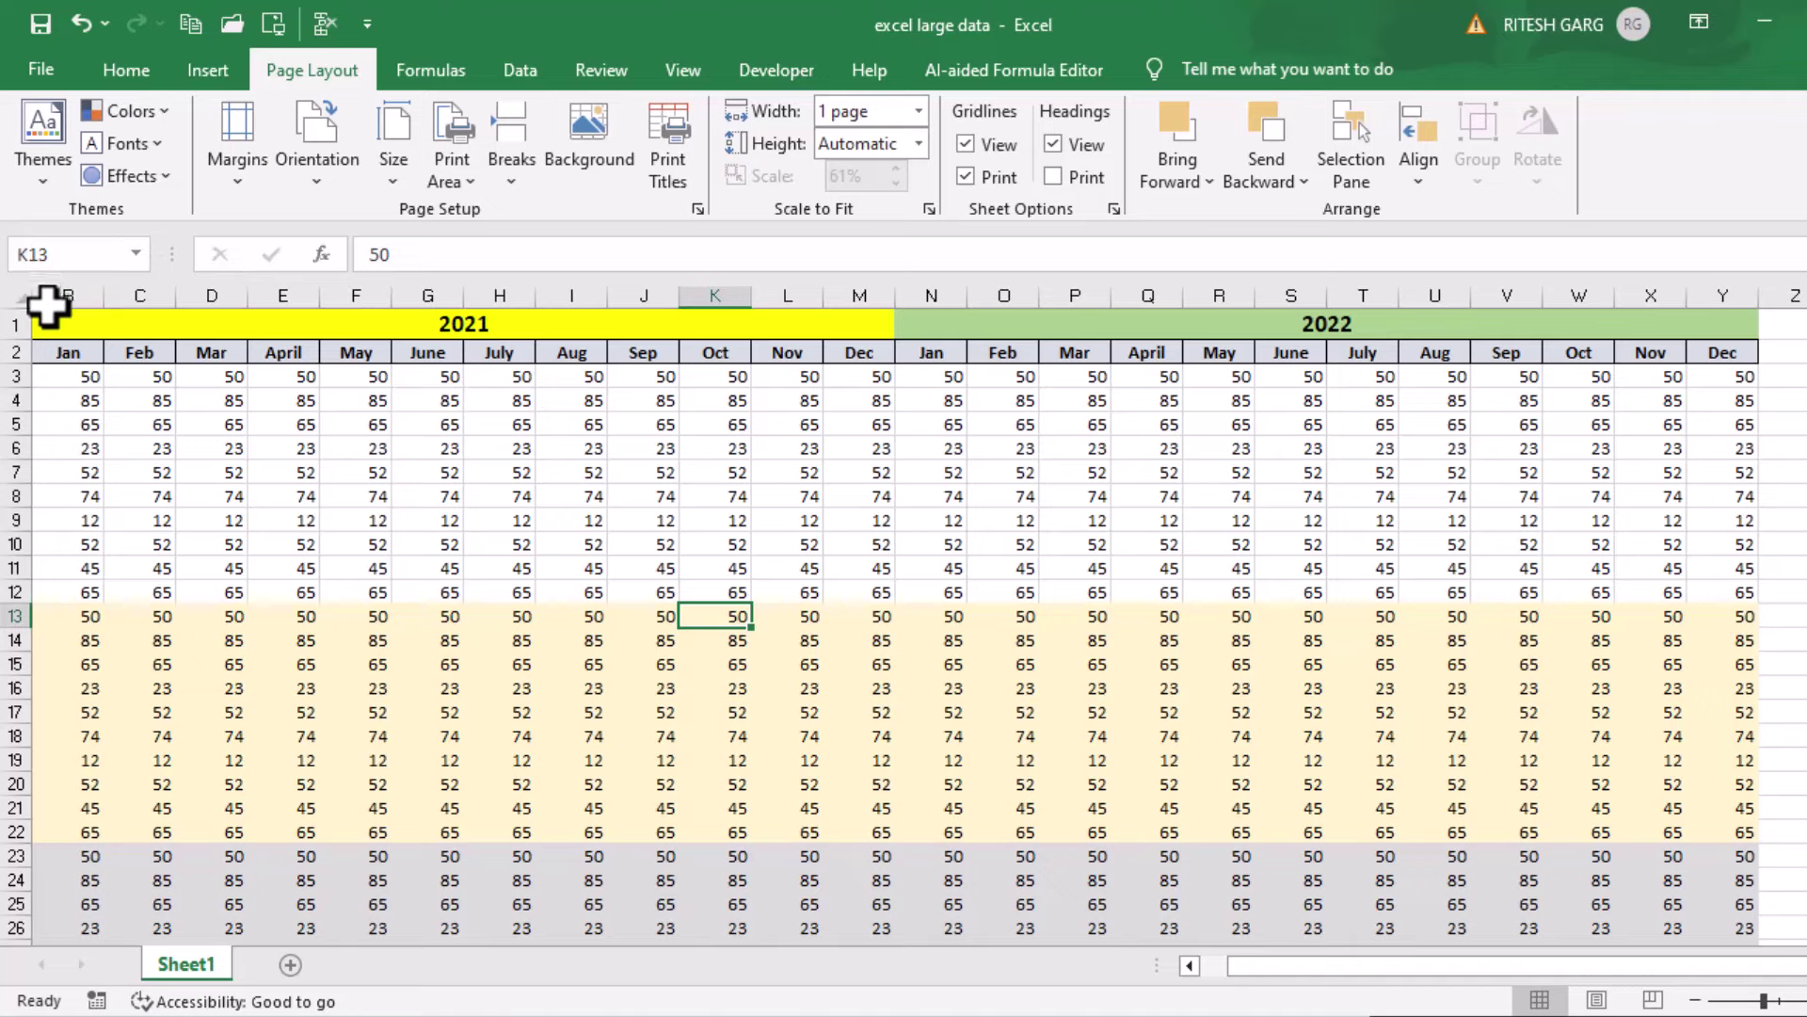
- Select B1:Y22 and switch printing to Print Selection so it fits on 1 page
mouse_move(43, 320)
left_mouse_down()
mouse_move(970, 605)
mouse_move(1679, 557)
mouse_move(1625, 726)
mouse_move(1646, 791)
mouse_move(1645, 765)
left_mouse_up()
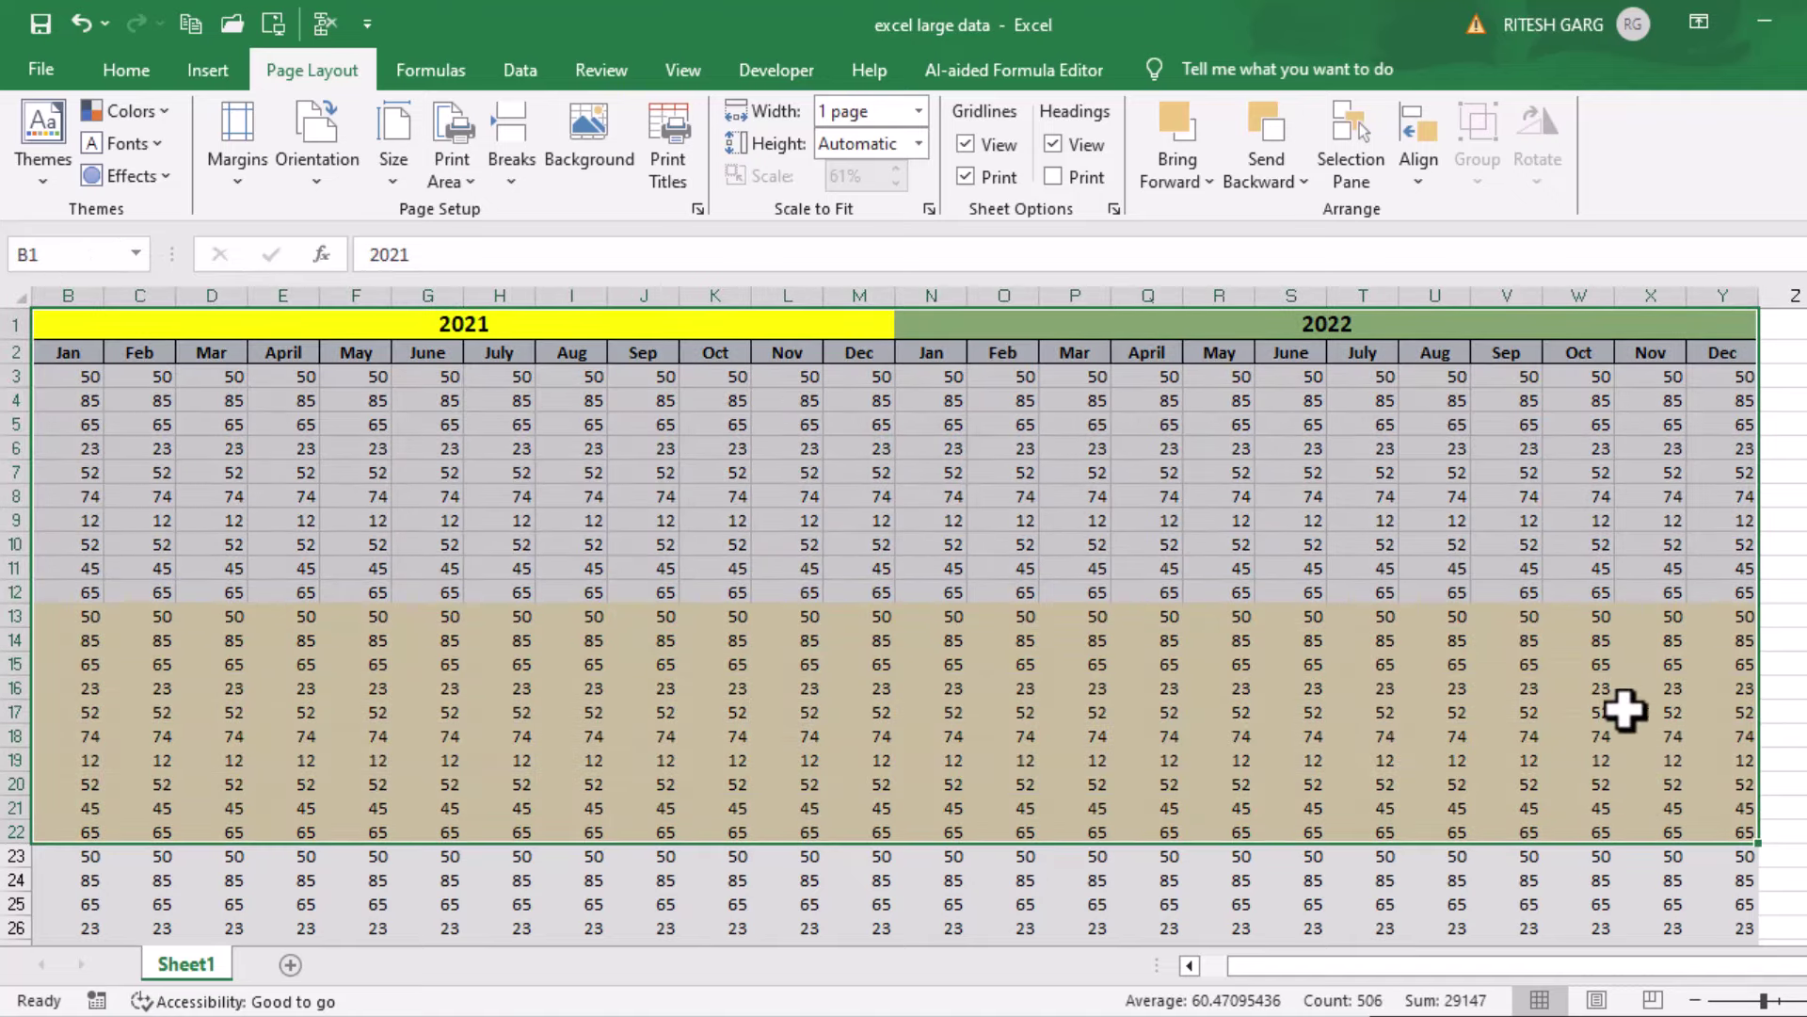
key("ctrl+p")
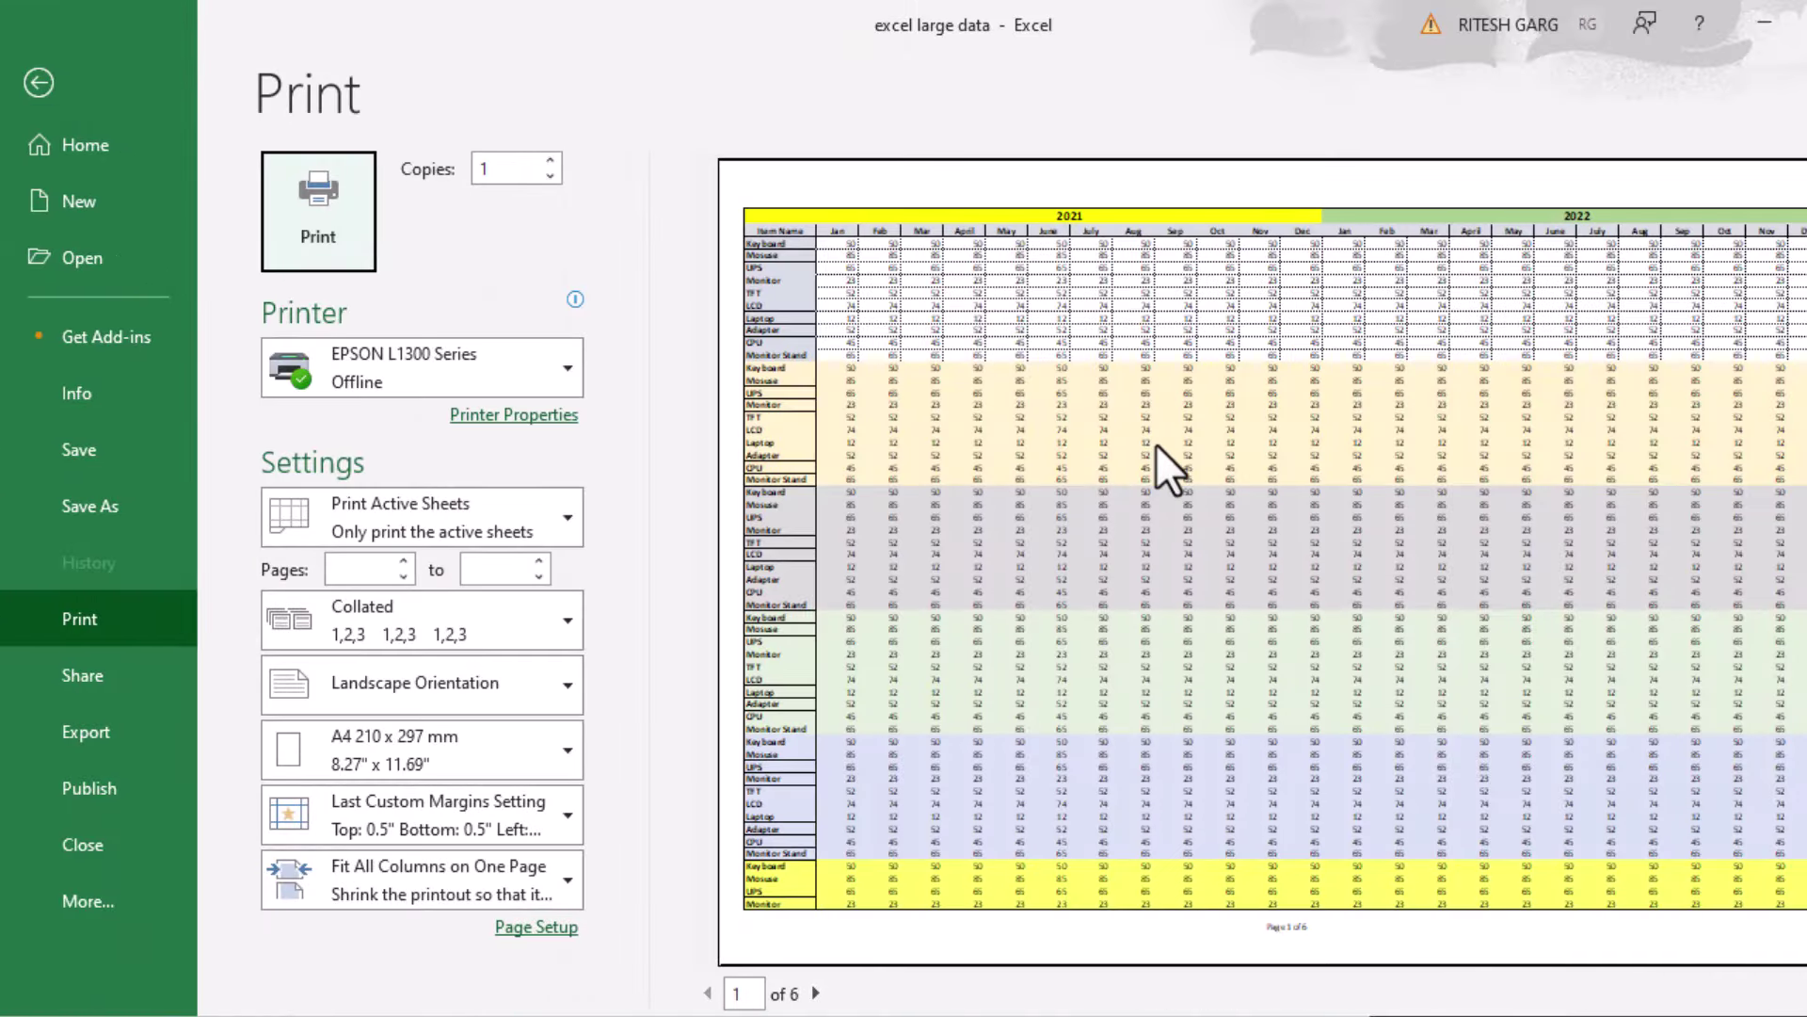
scroll(1156, 445, "down", 3)
scroll(1156, 448, "up", 2)
scroll(1154, 456, "up", 1)
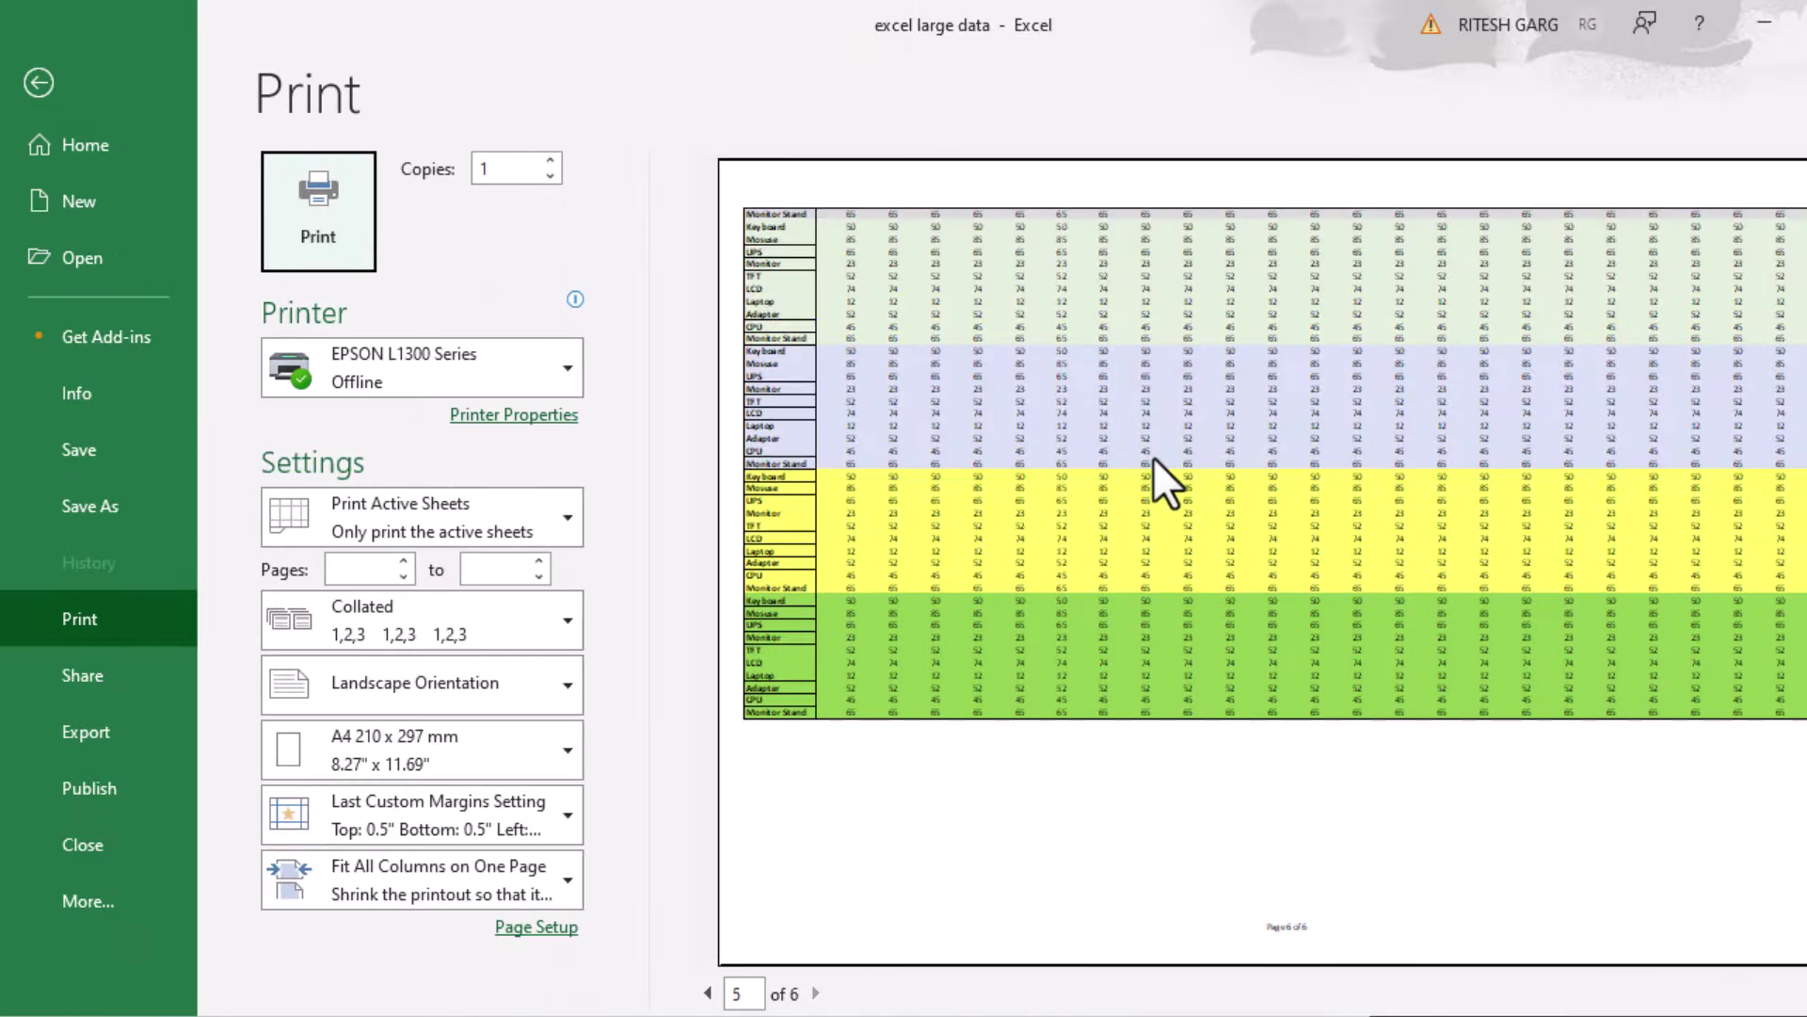
scroll(1154, 456, "up", 1)
scroll(1154, 456, "up", 1)
scroll(1154, 455, "up", 1)
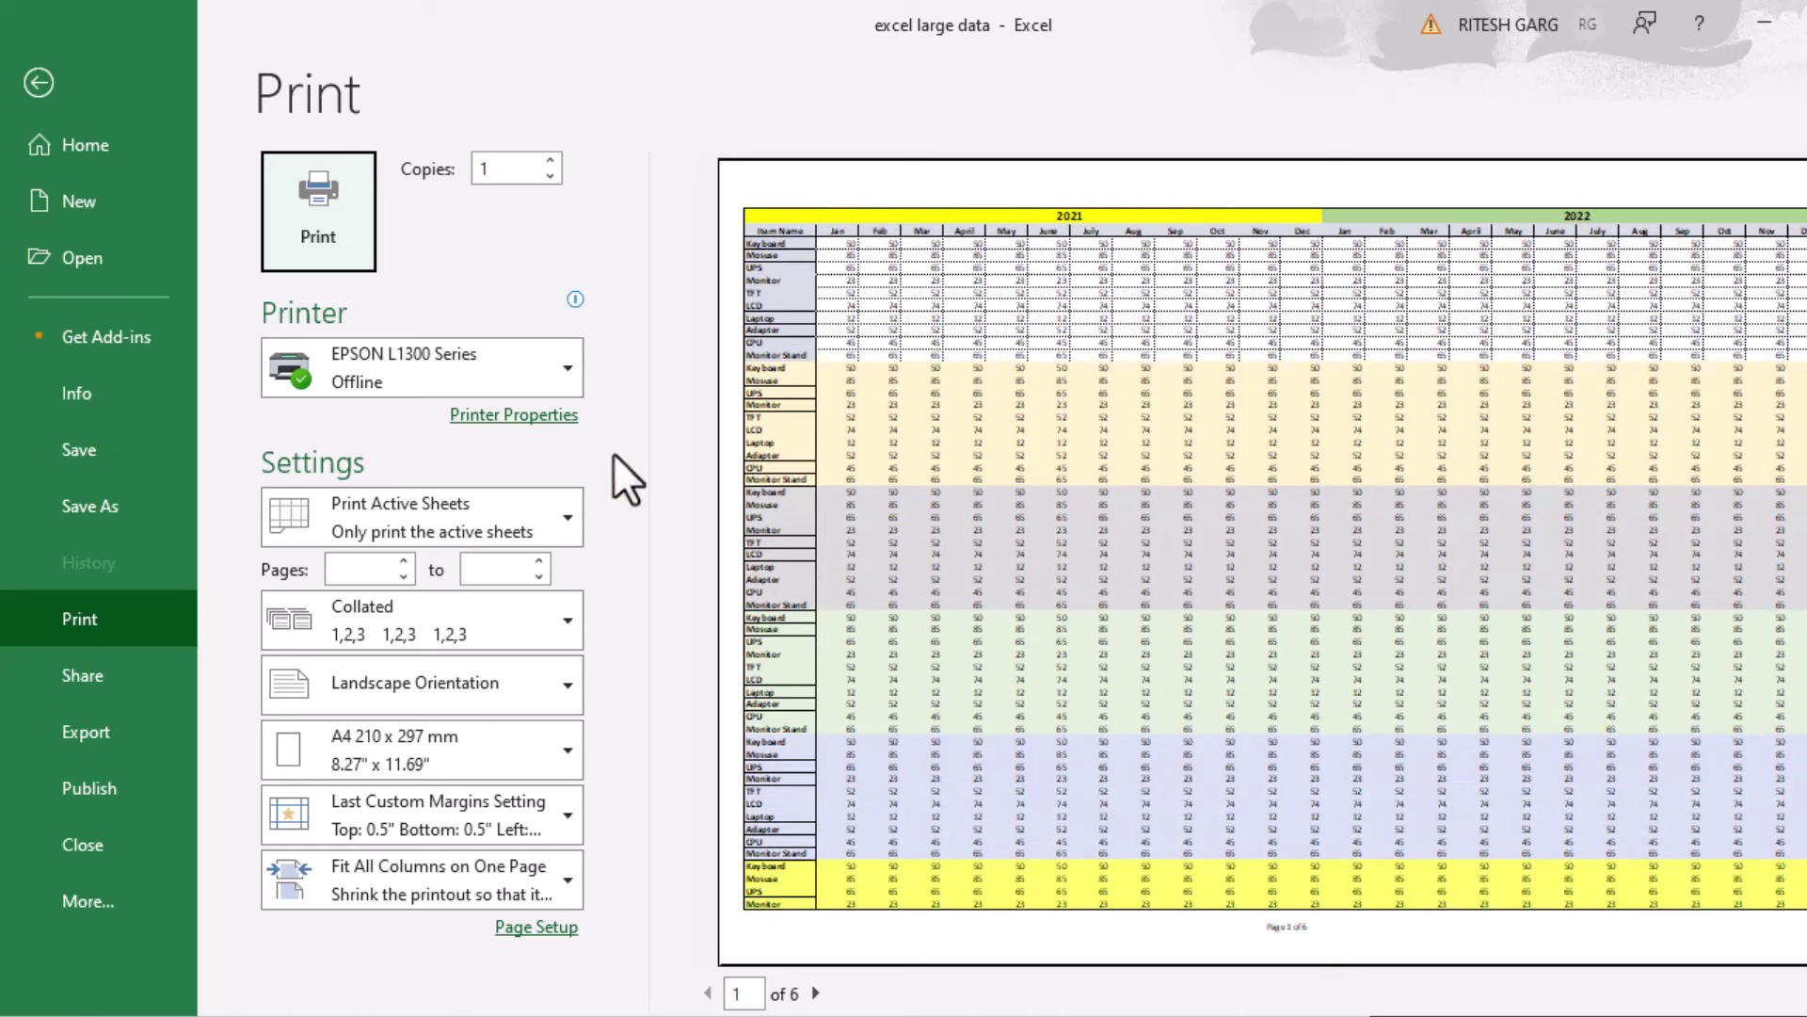
left_click(334, 492)
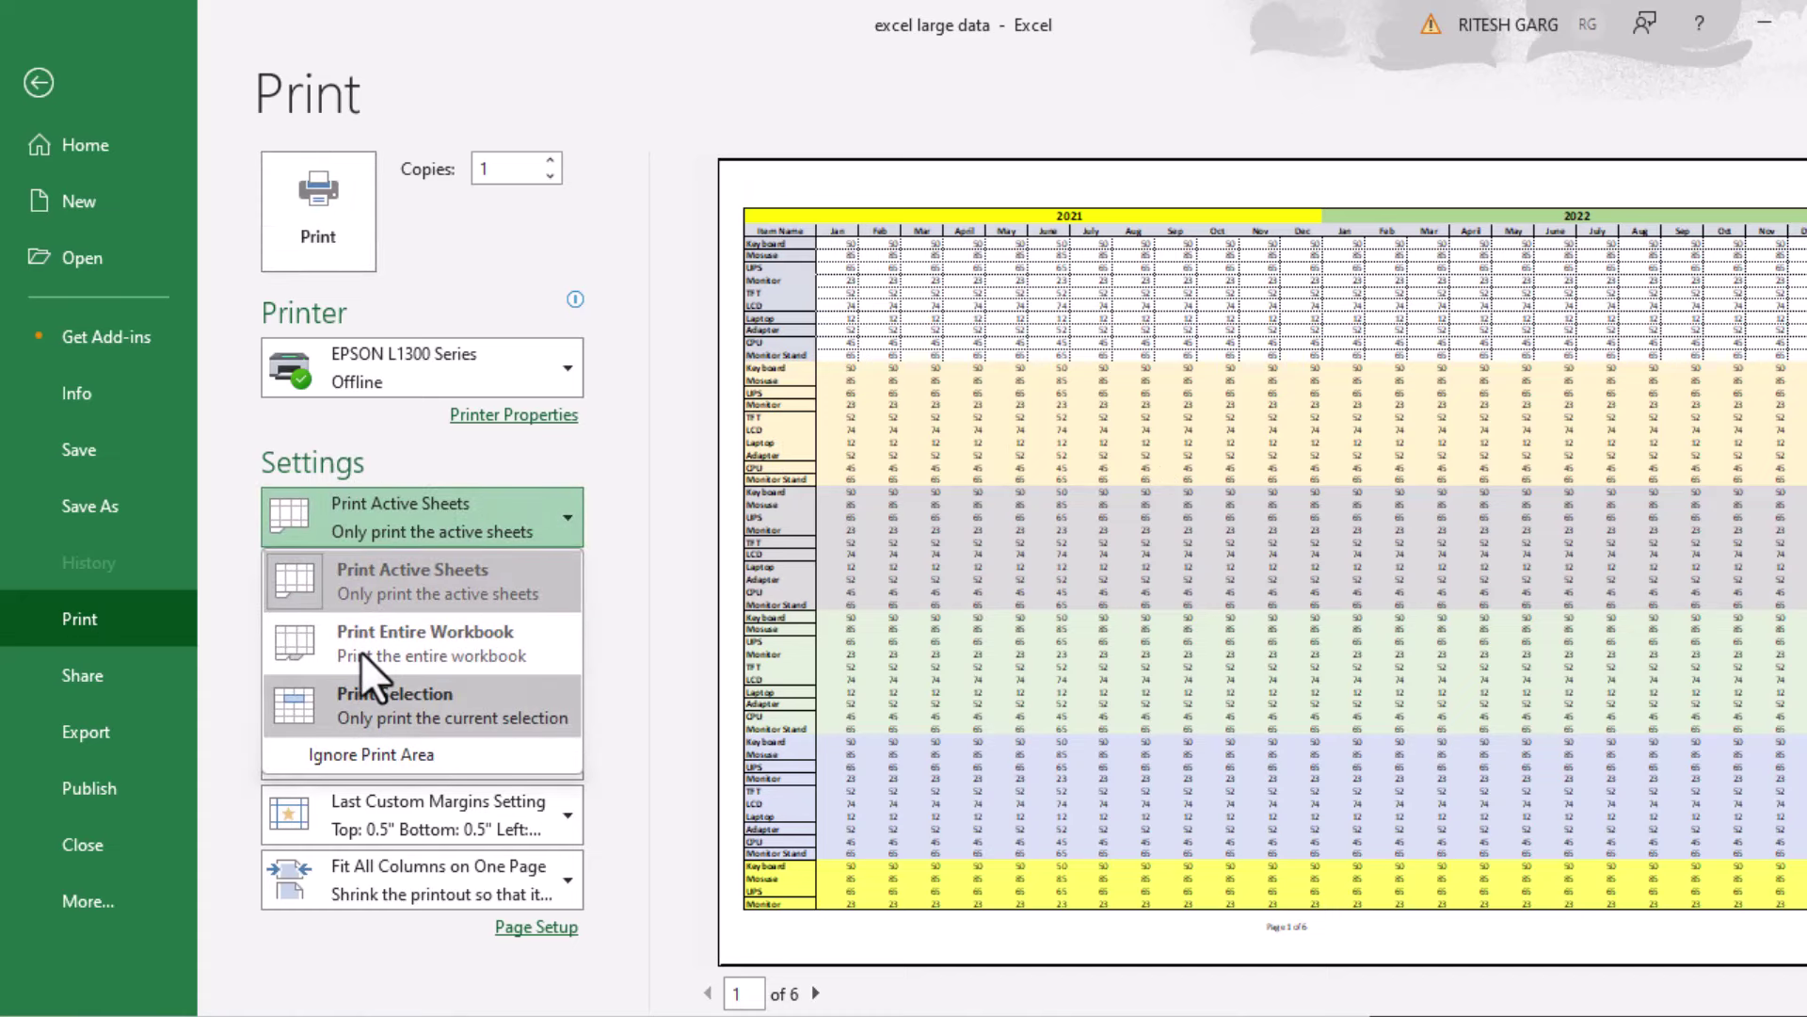
left_click(365, 681)
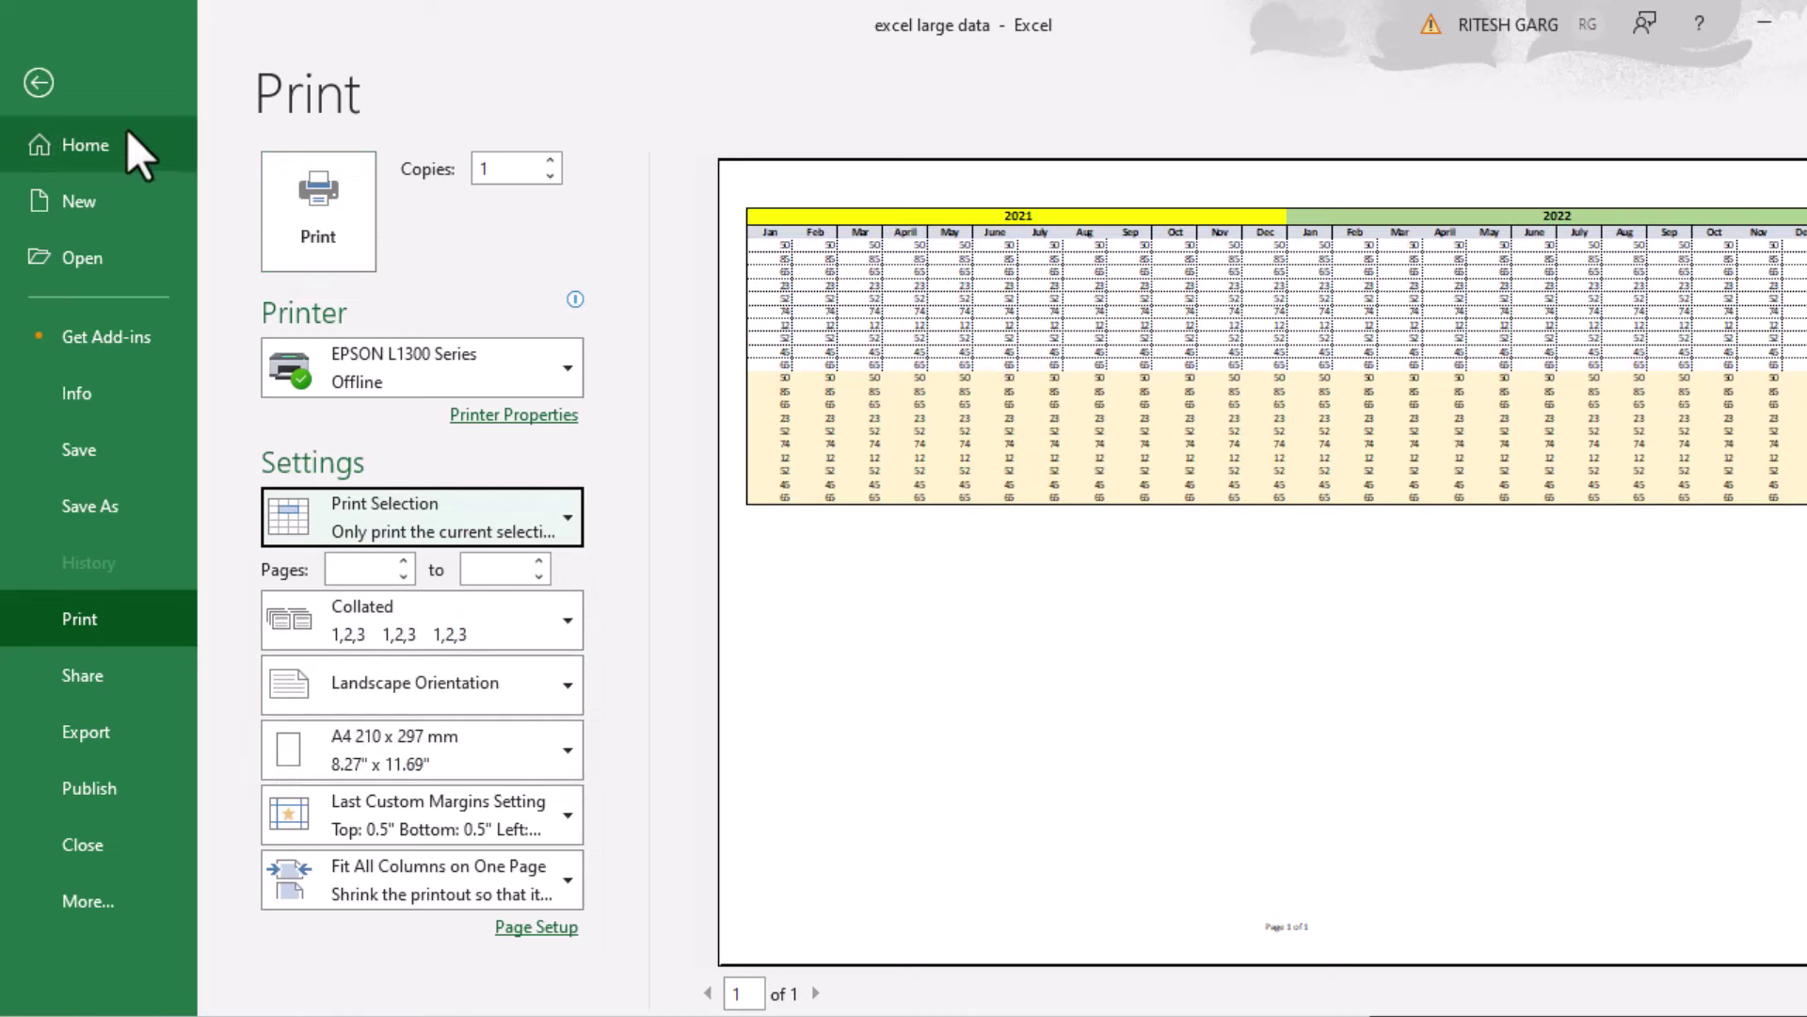
left_click(79, 87)
- Change Print Selection back to Print Active Sheets, giving 6 landscape pages
left_click(927, 520)
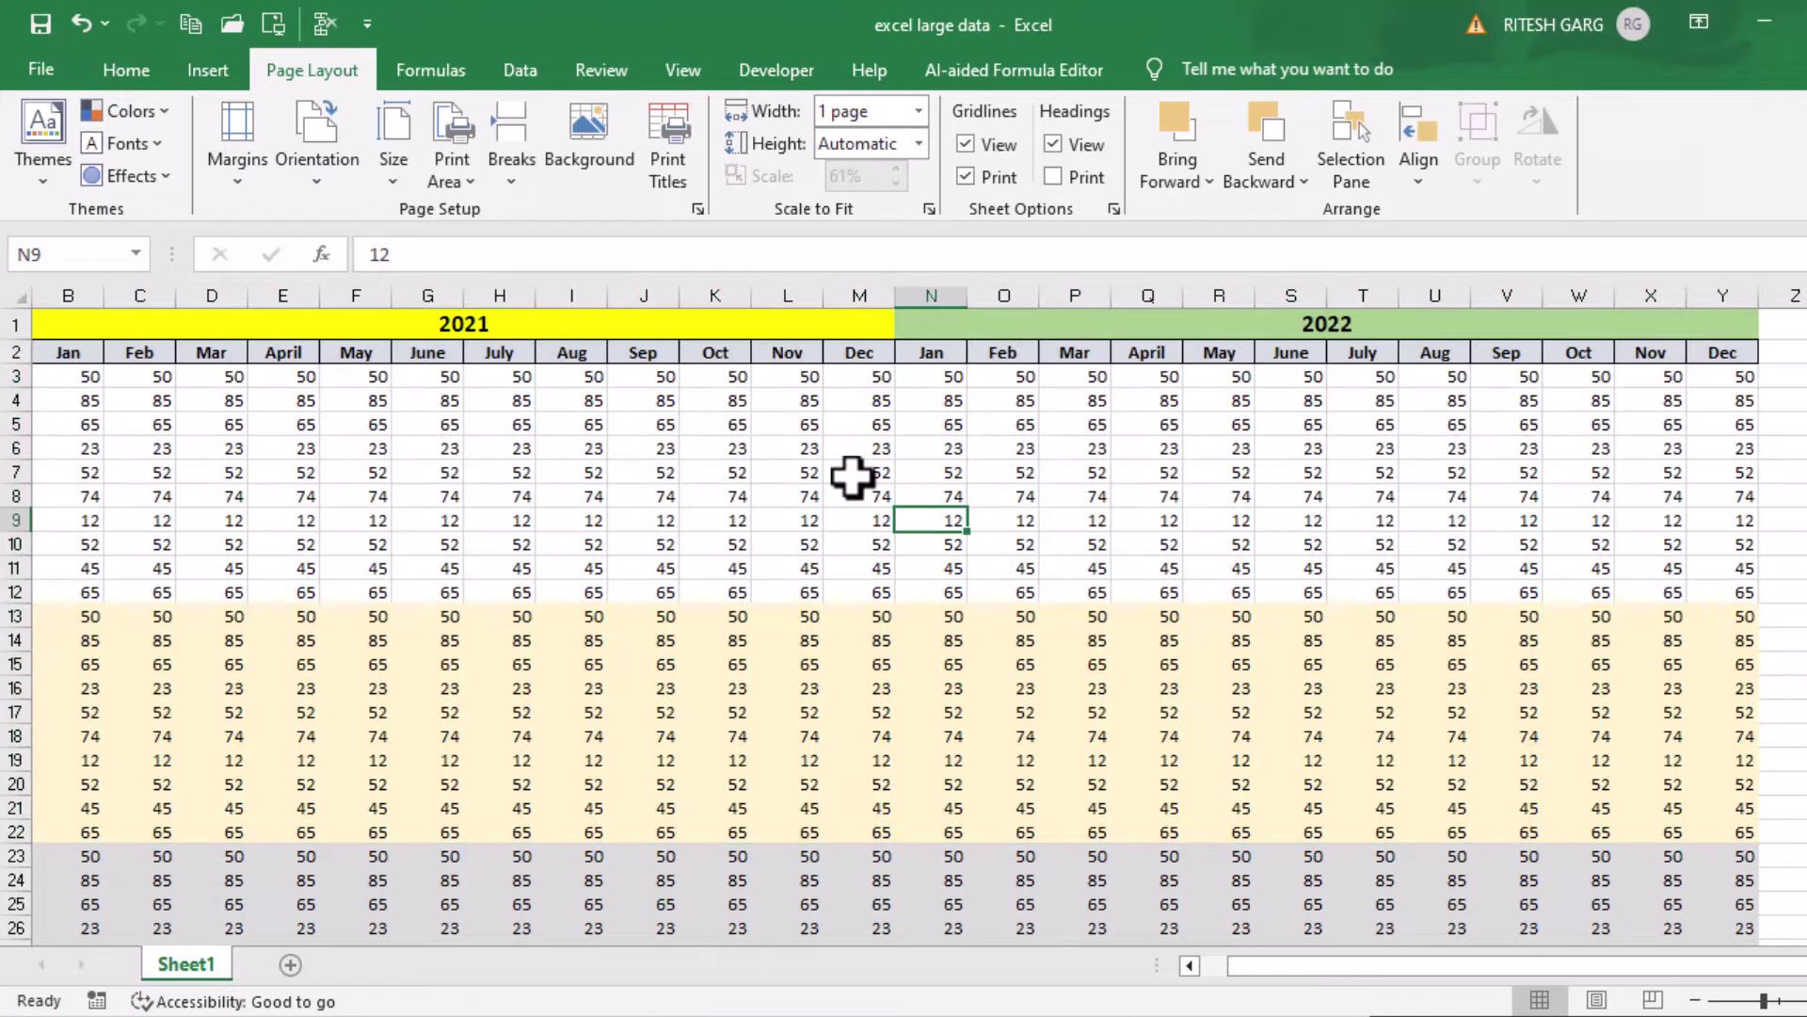
scroll(872, 525, "down", 5)
scroll(874, 538, "up", 4)
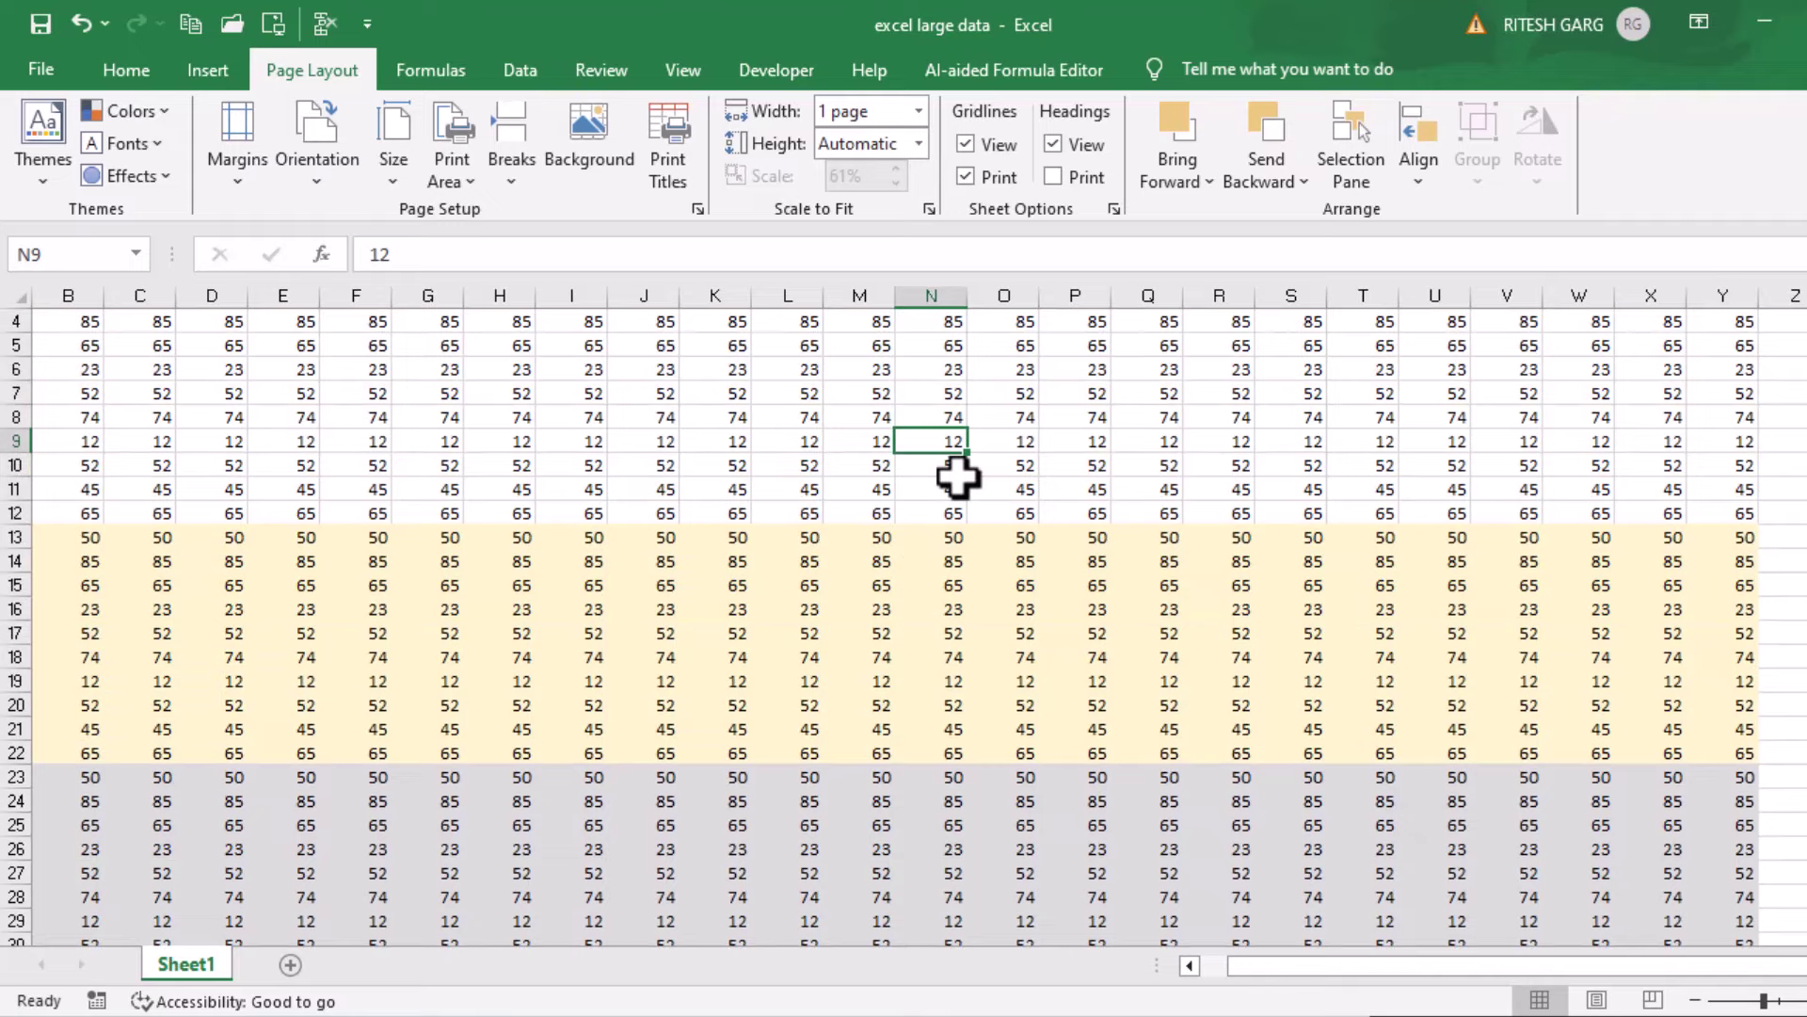
scroll(958, 478, "up", 1)
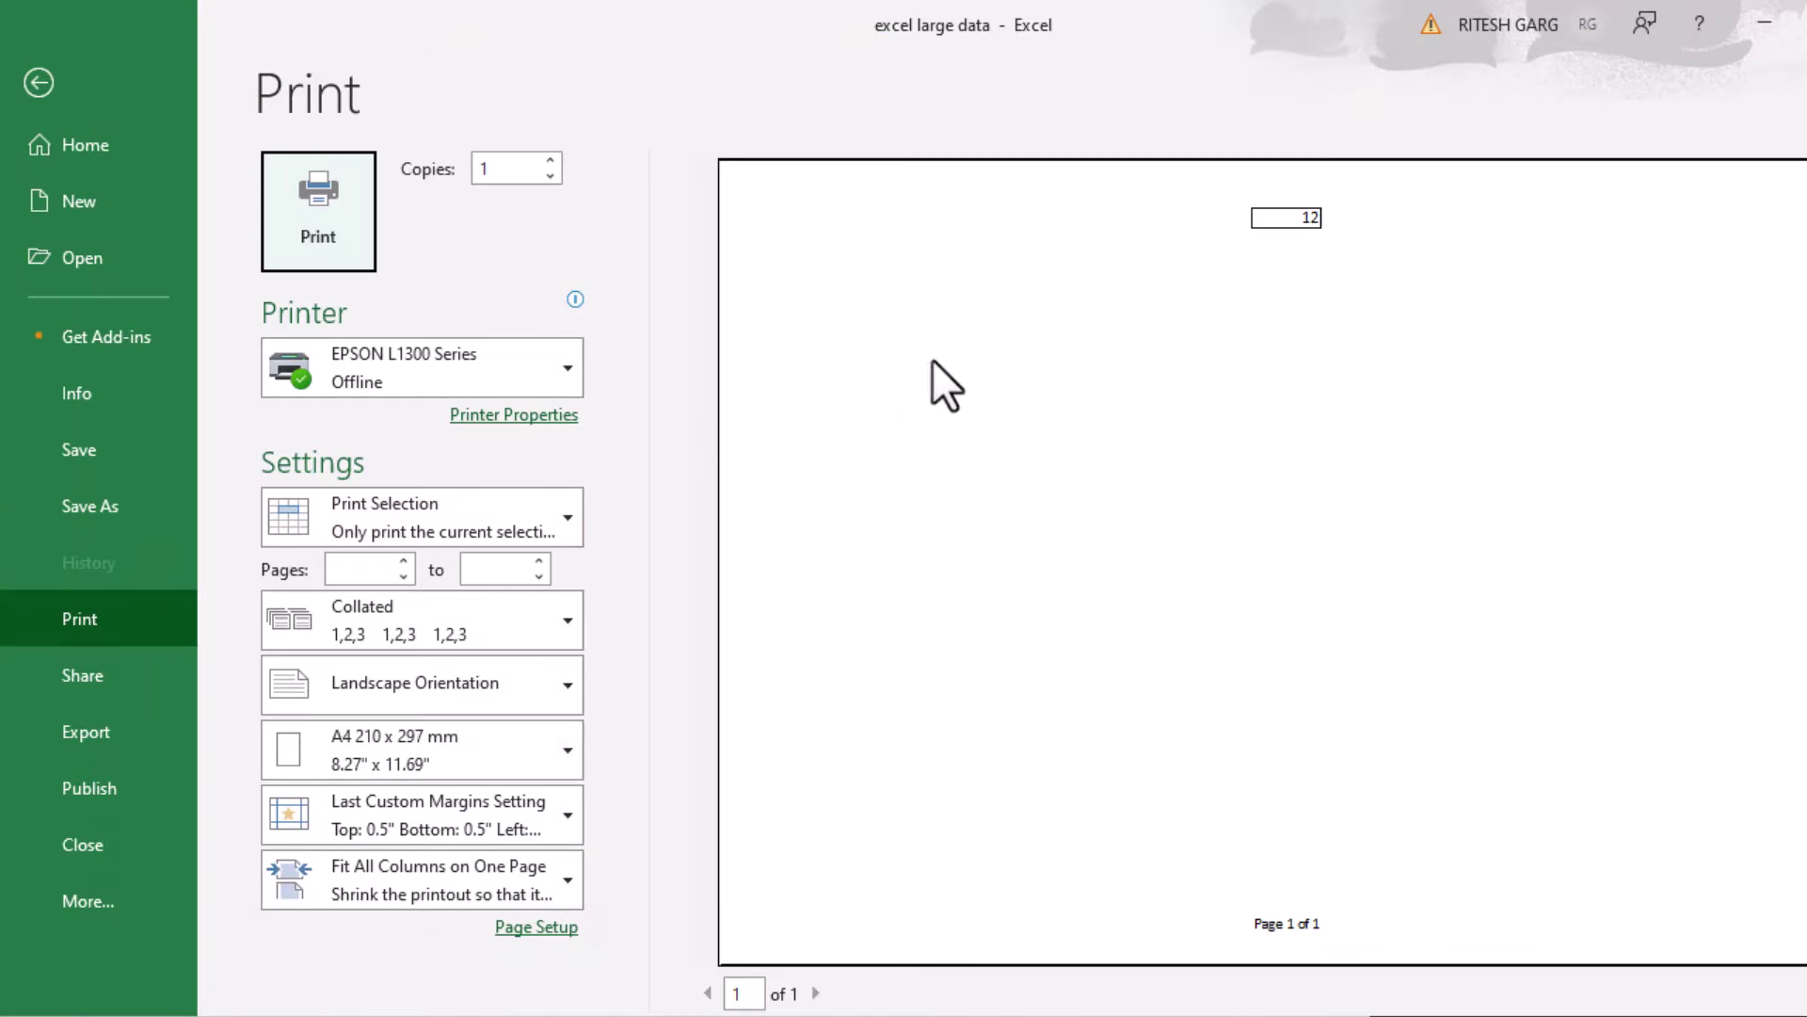
left_click(527, 499)
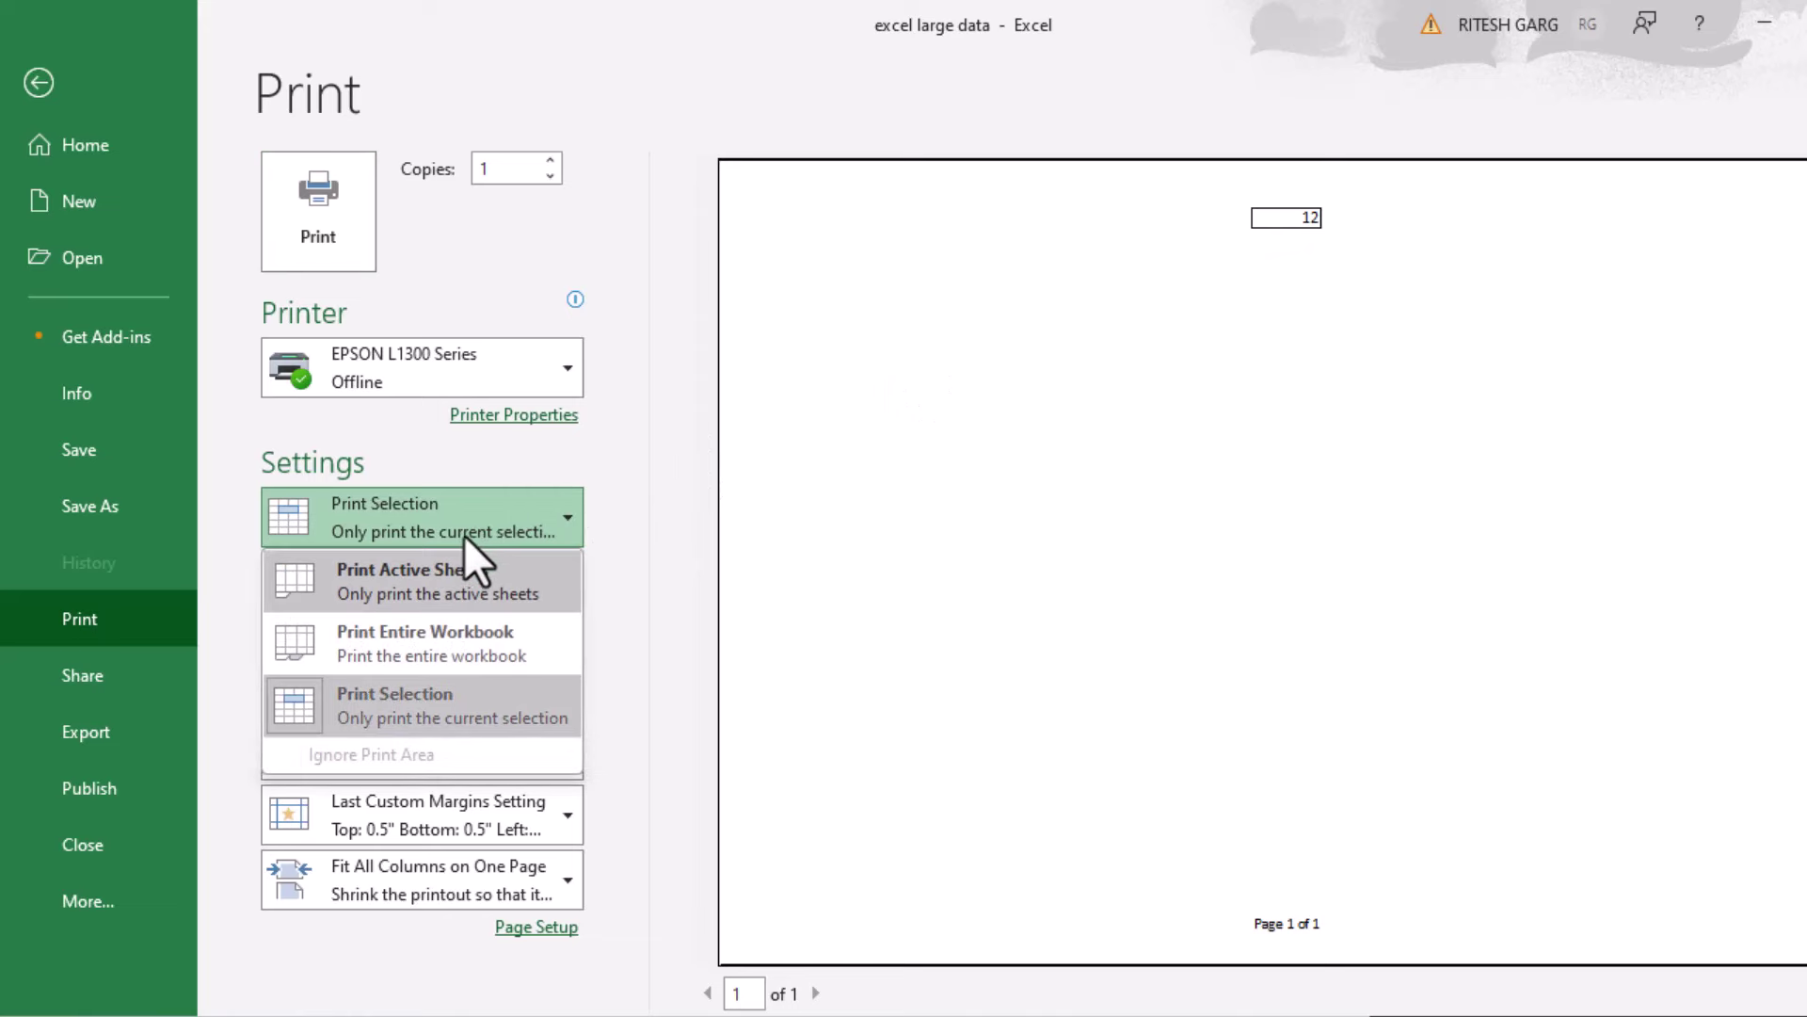
left_click(461, 570)
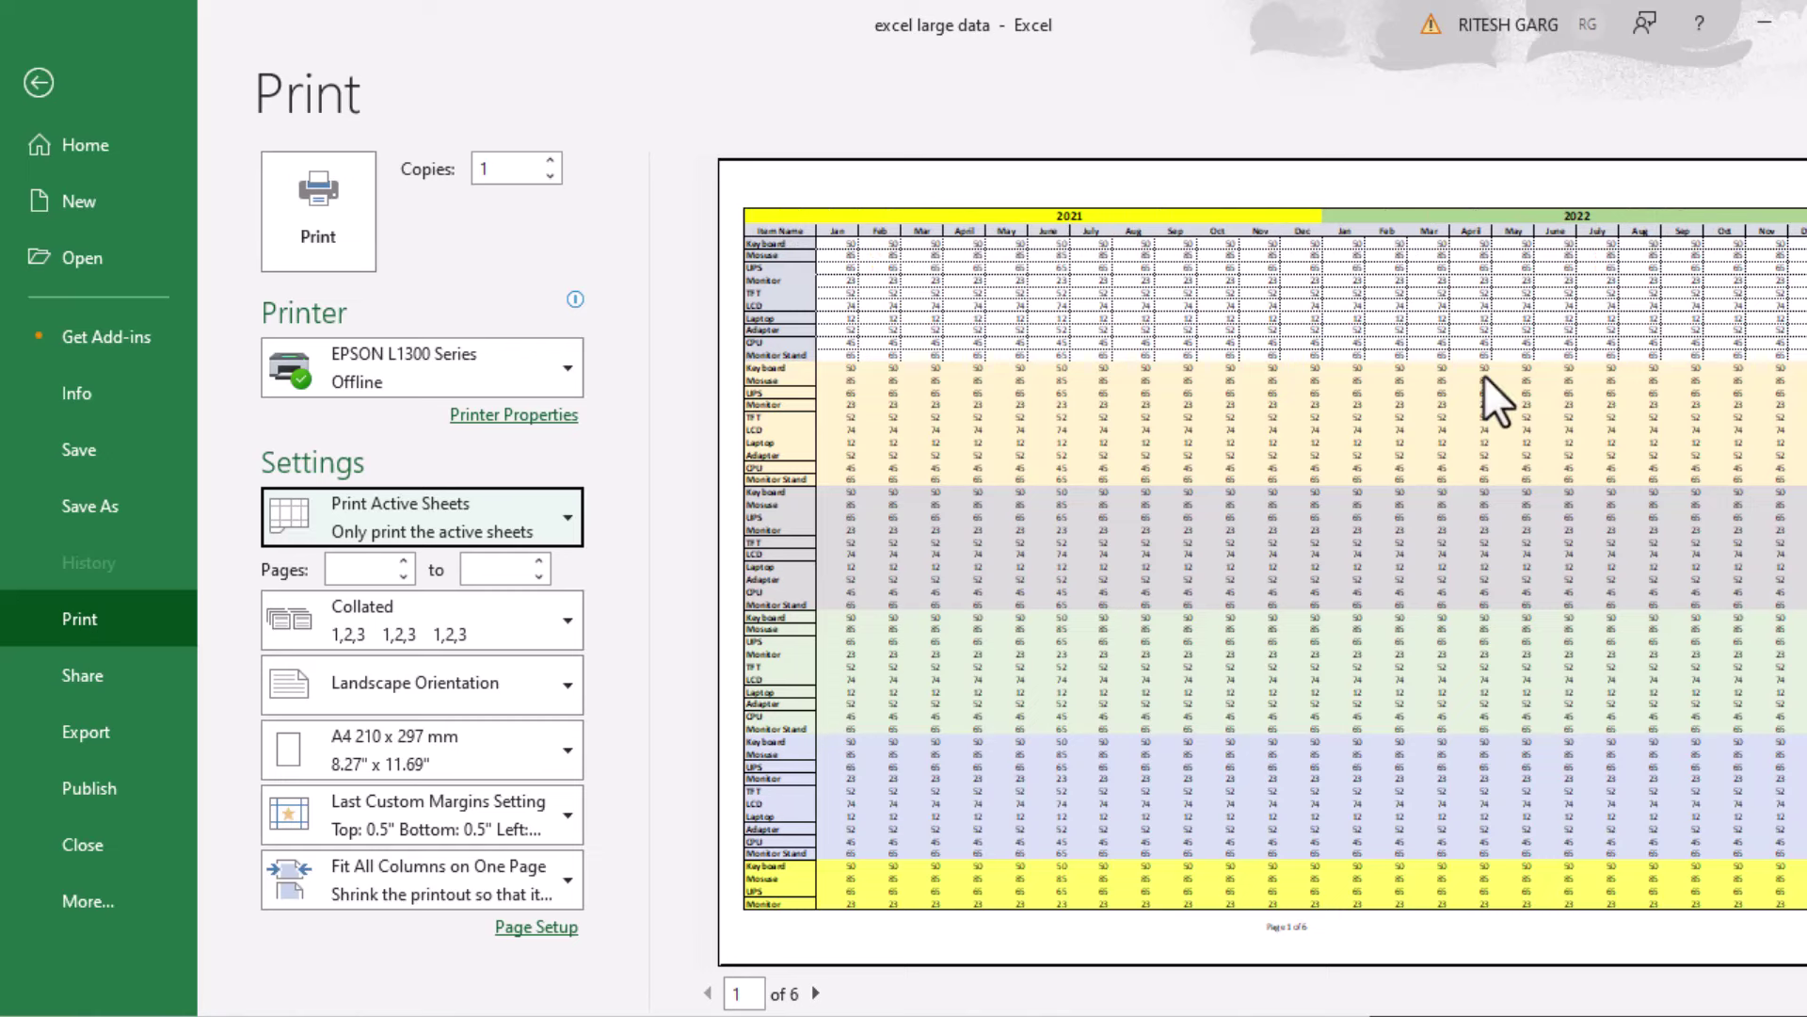
scroll(1483, 375, "down", 1)
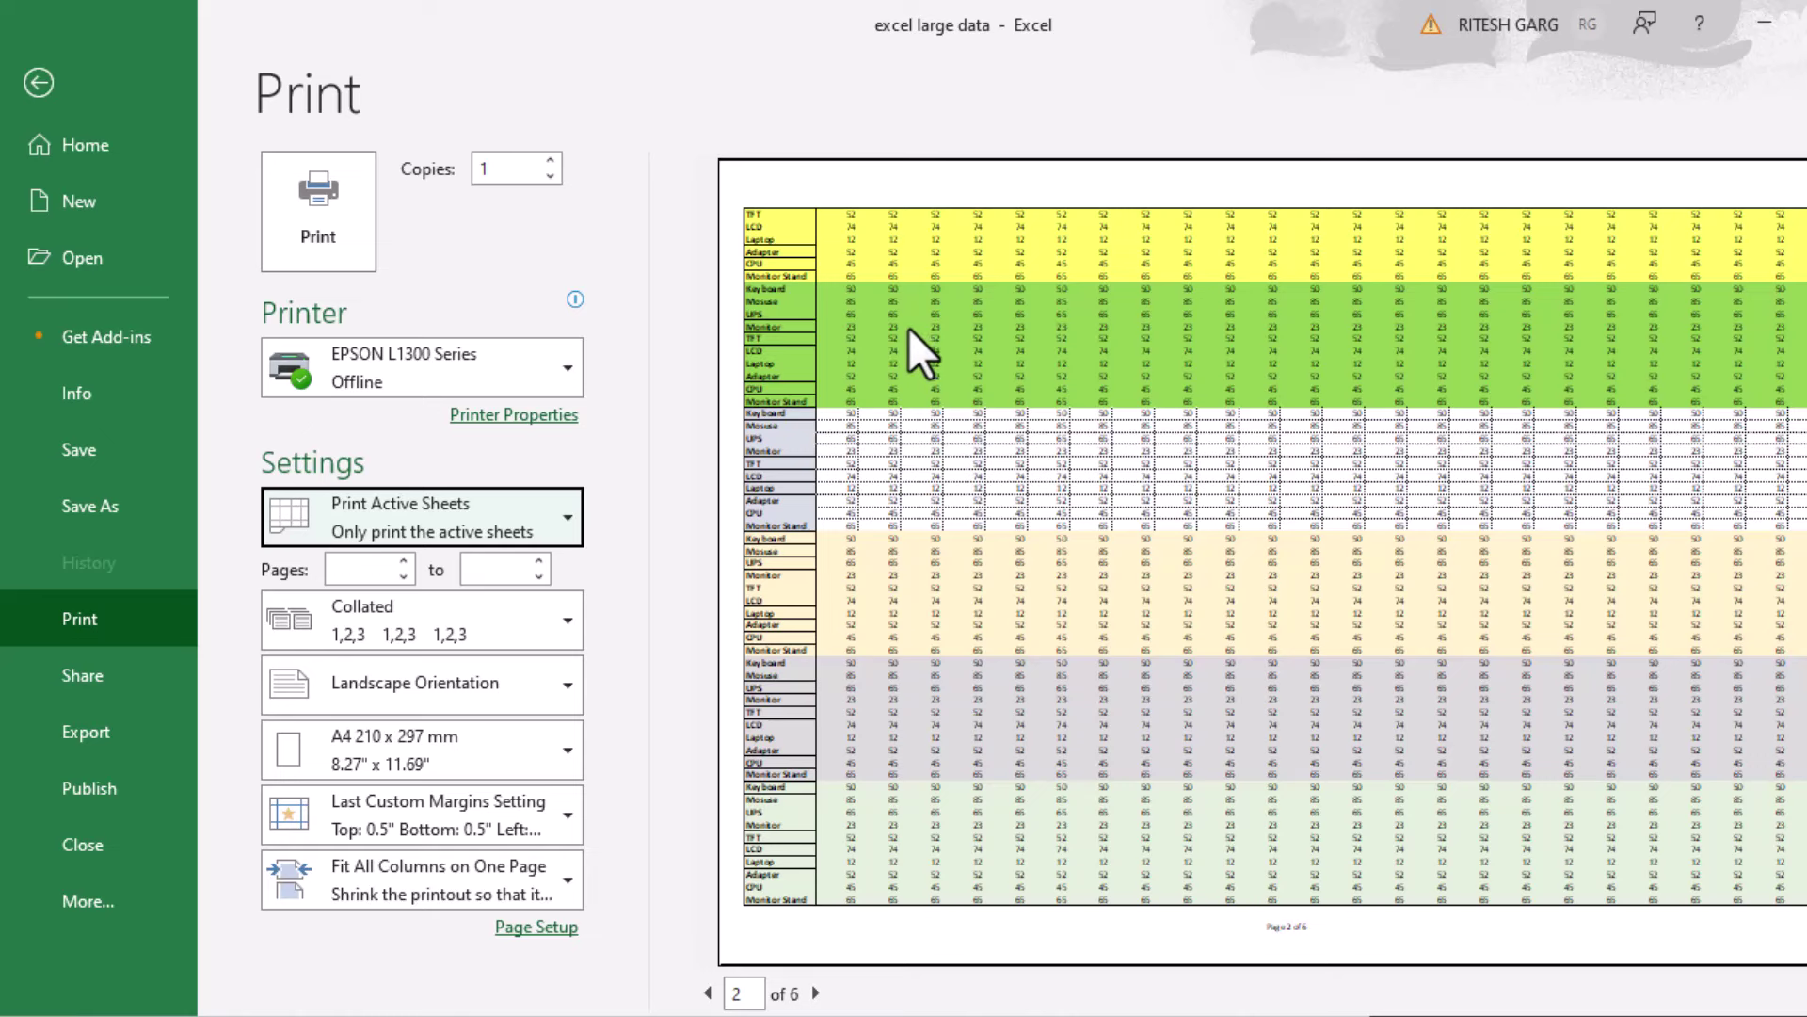
left_click(42, 81)
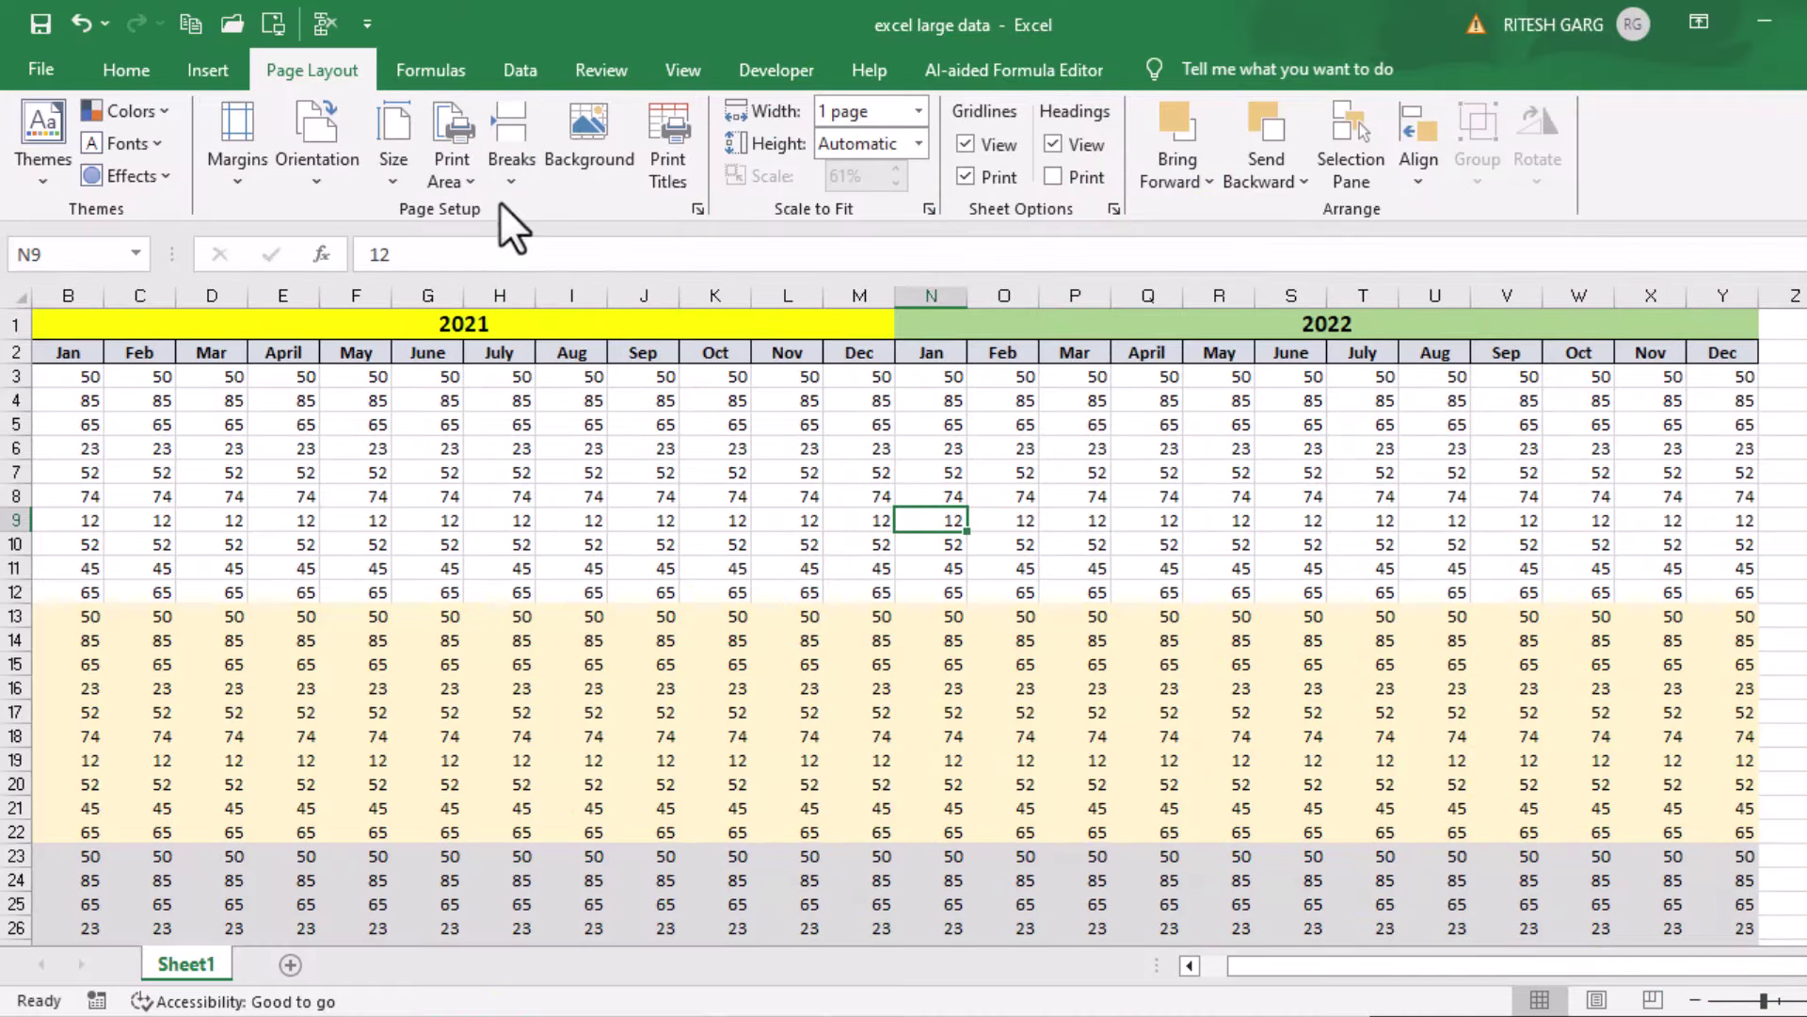
- Set rows 1:2 as the rows to repeat at top in Print Titles
left_click(629, 150)
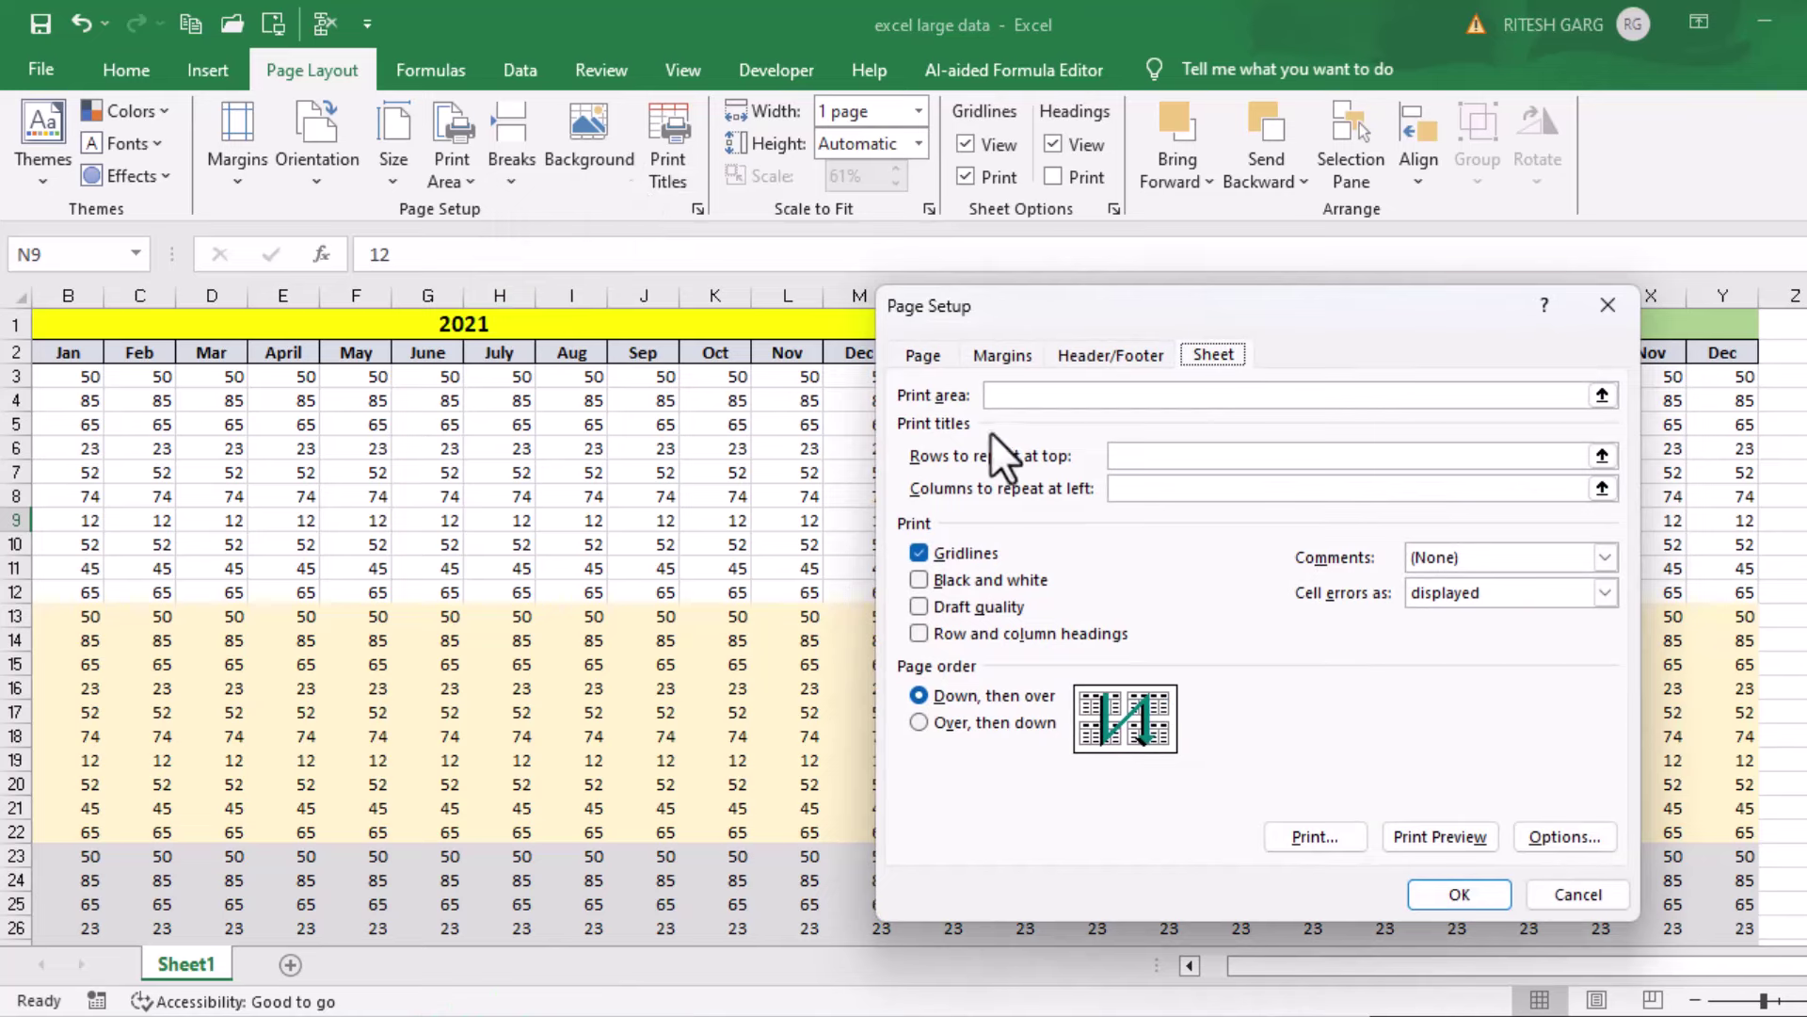
left_click(1214, 435)
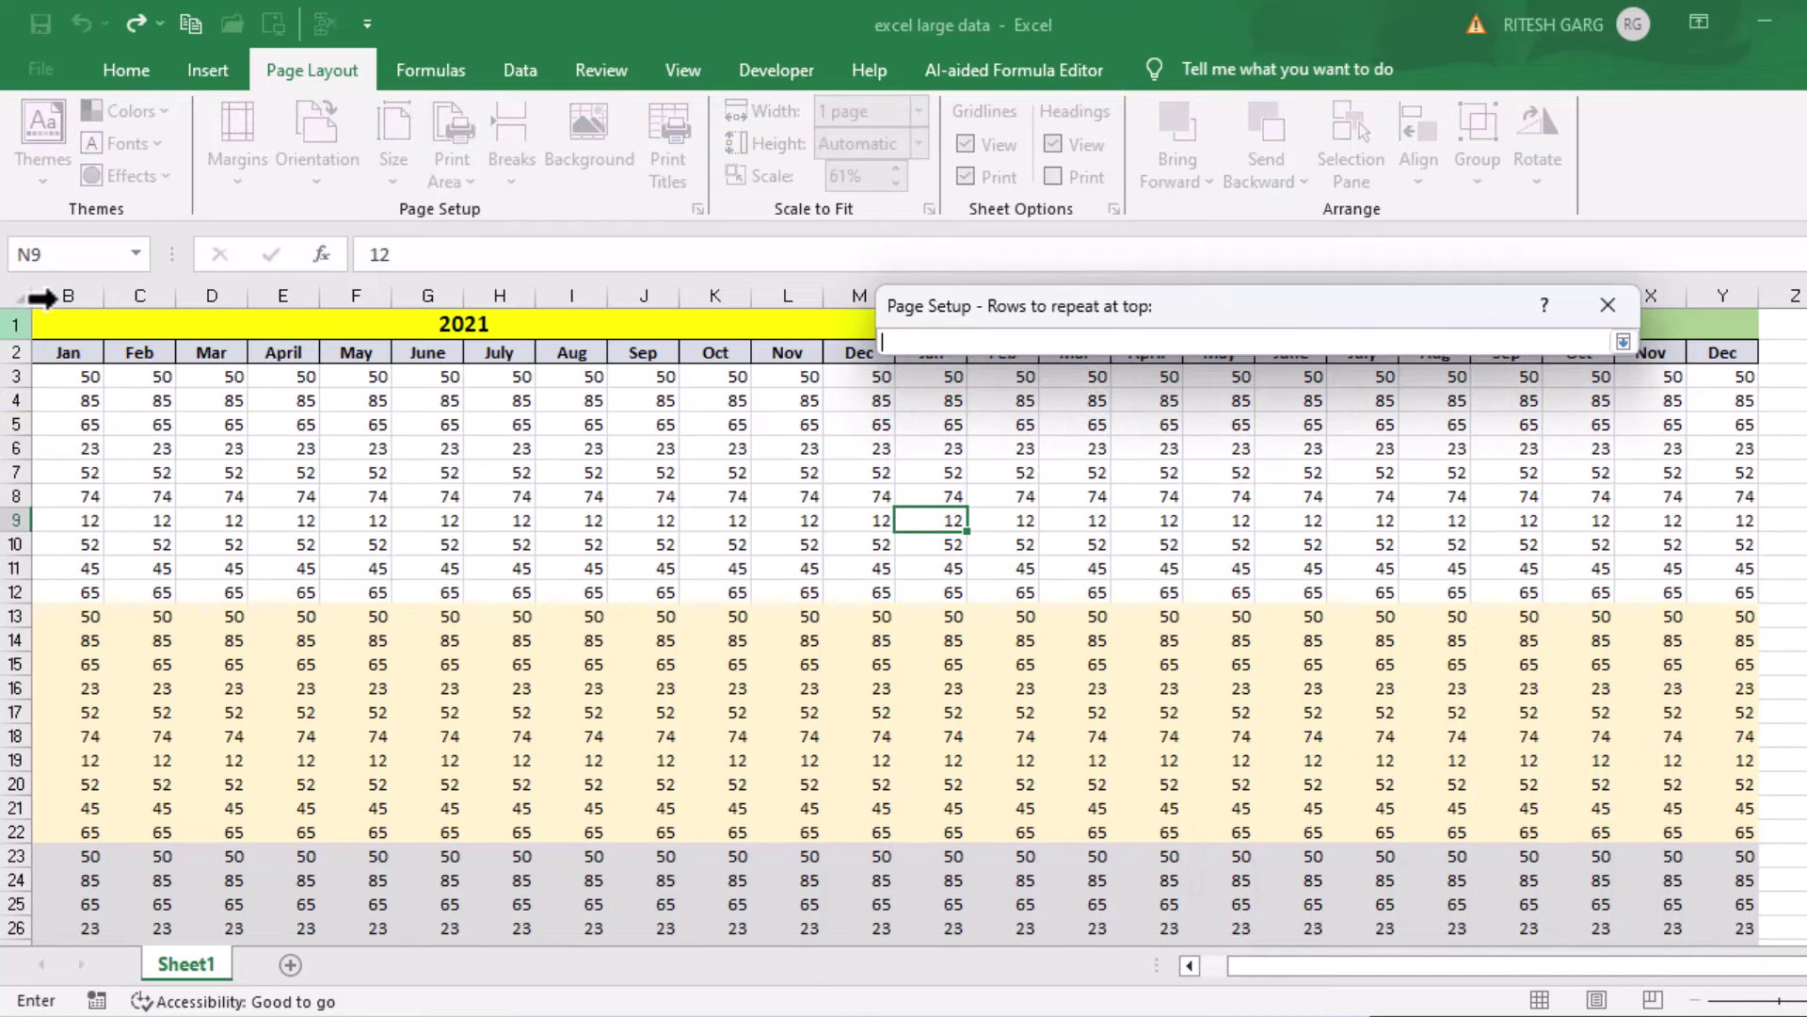
left_click_drag(29, 298, 30, 327)
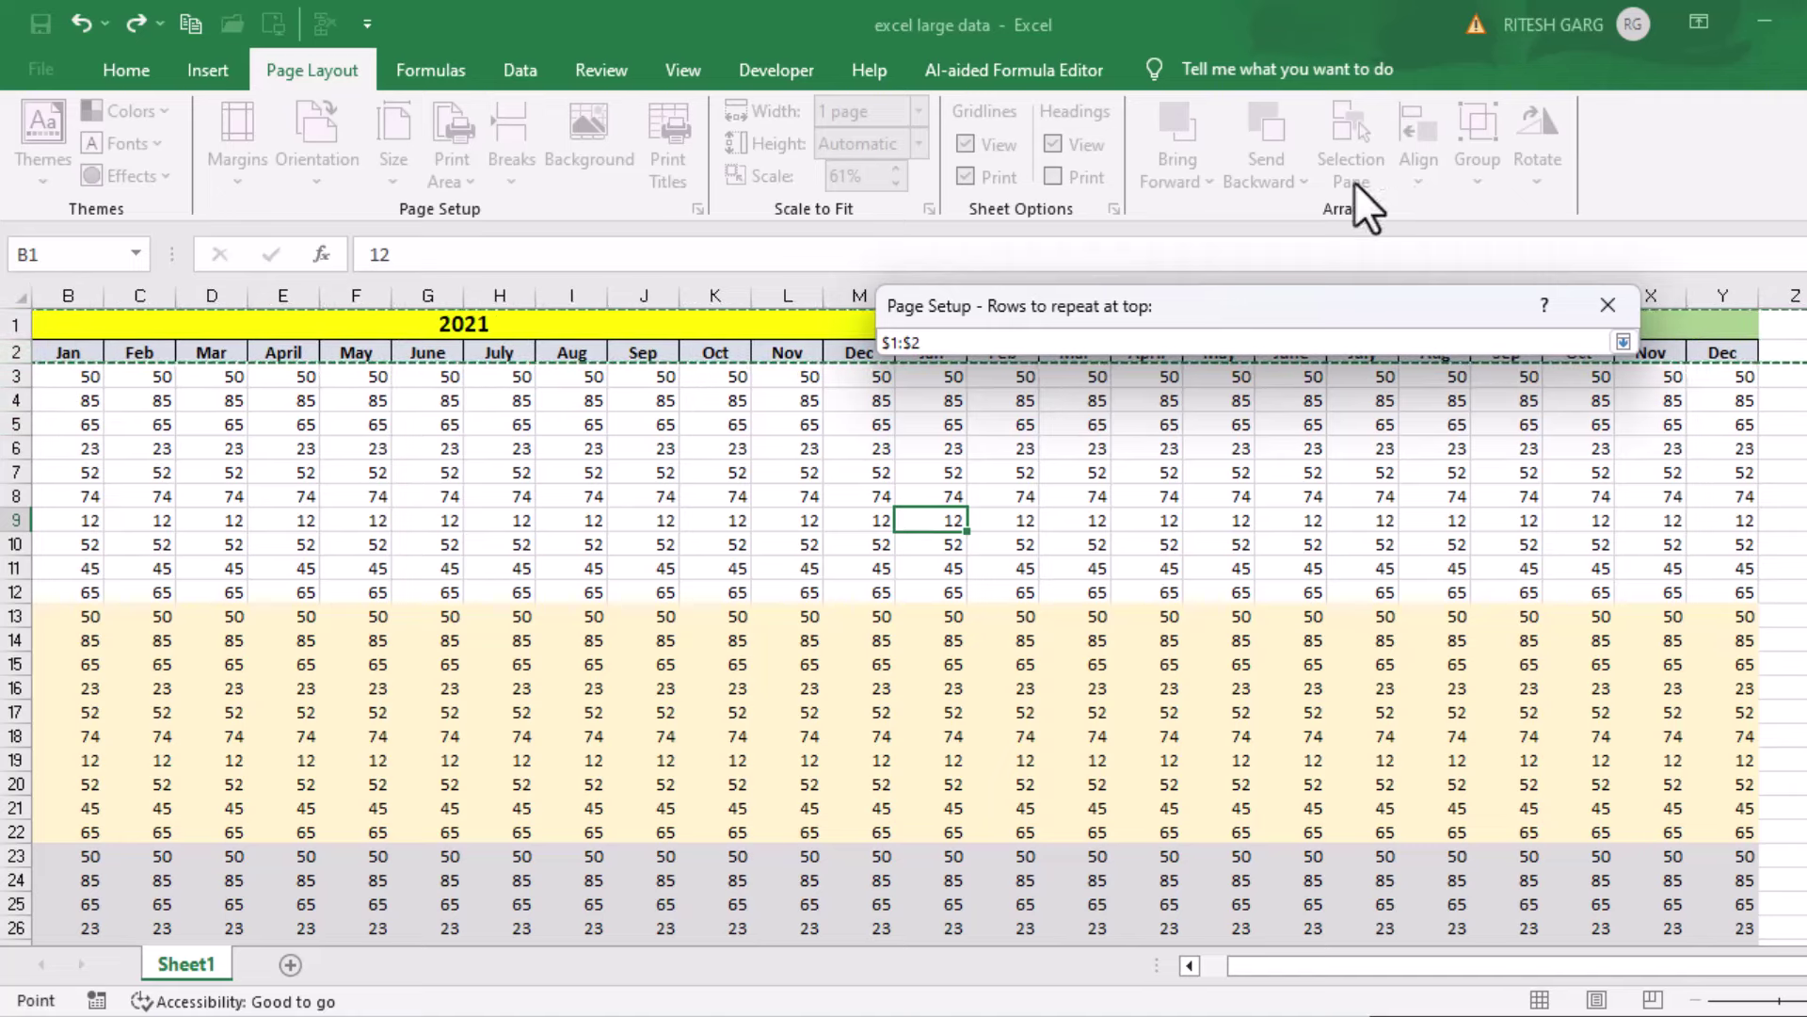
key("Return")
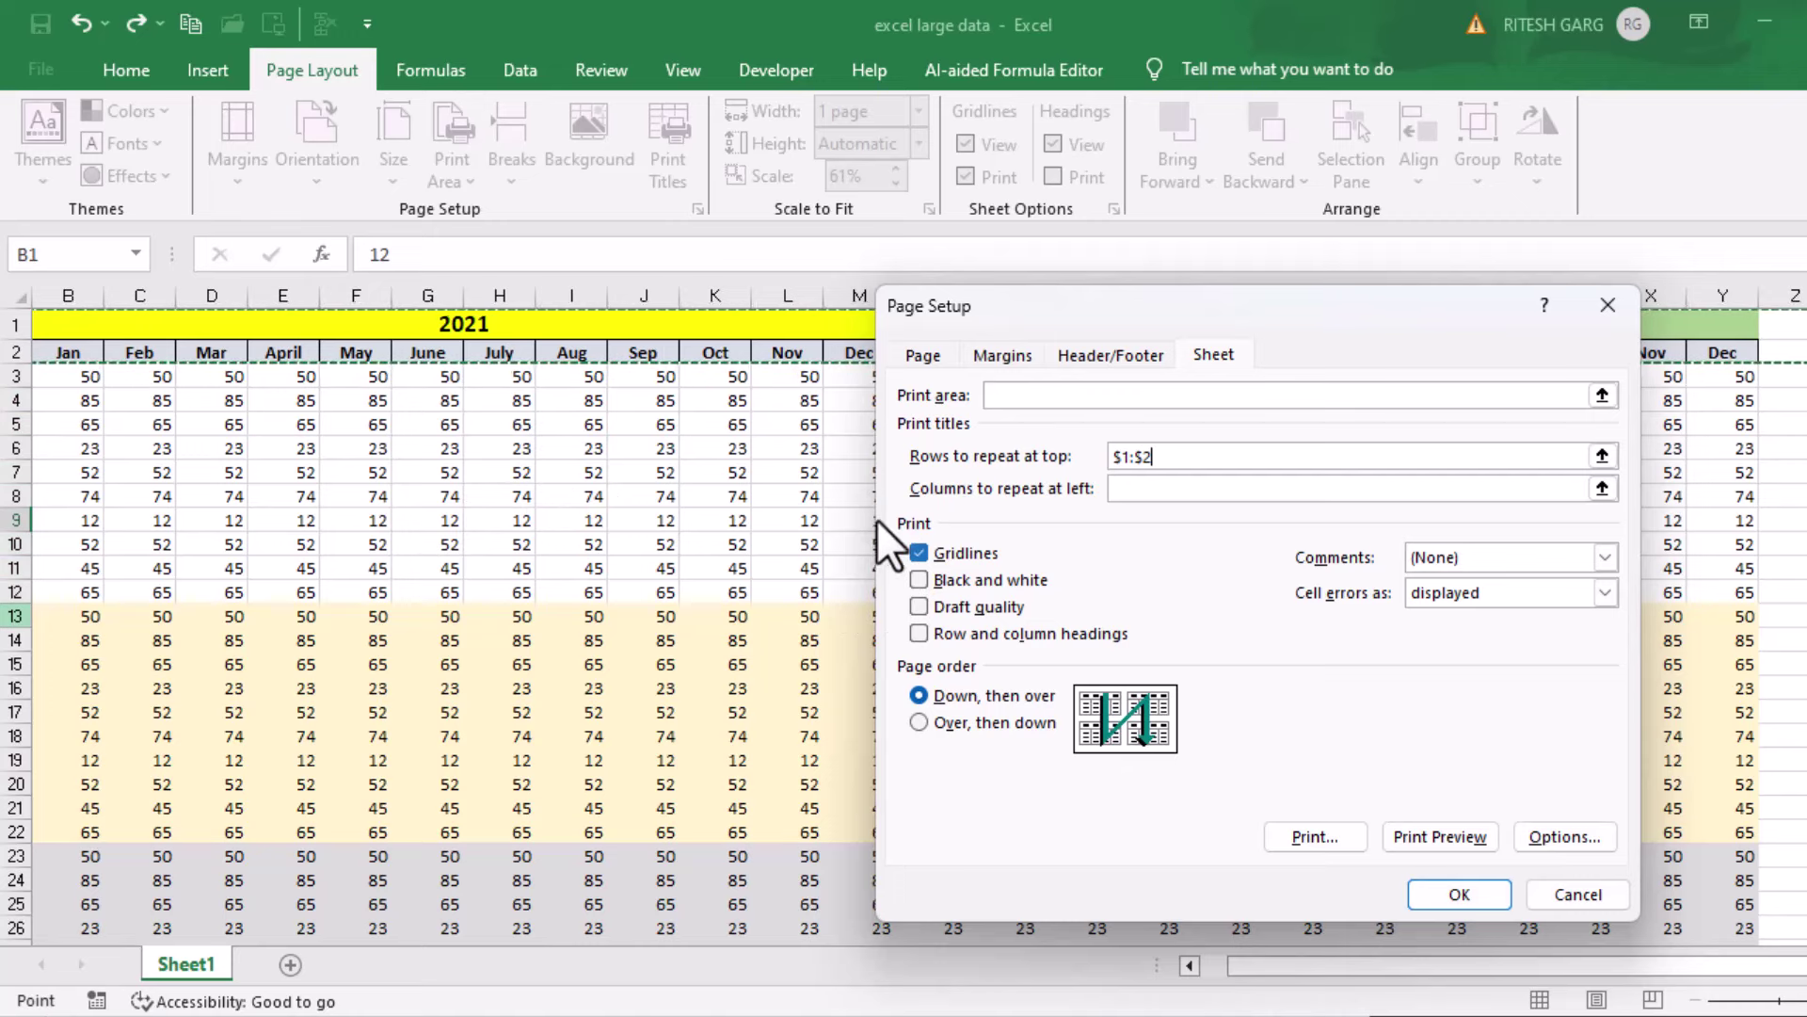
key("alt+g")
key("alt+g")
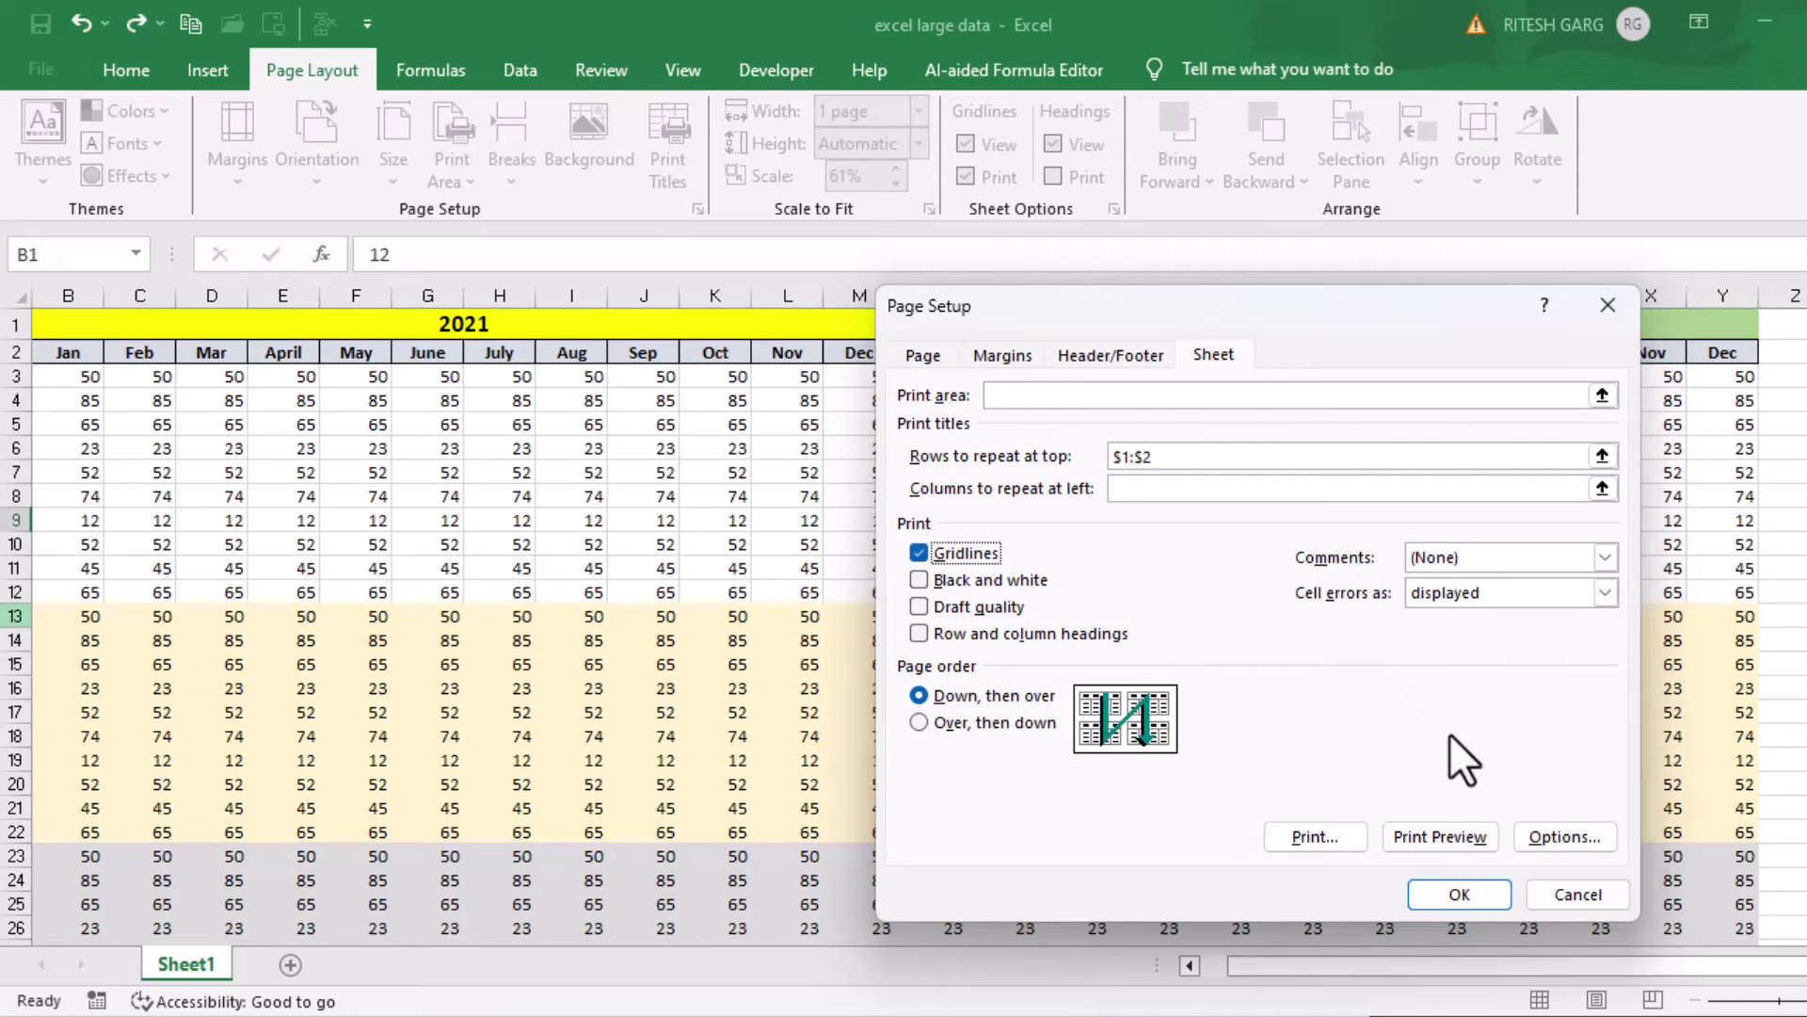
key("Return")
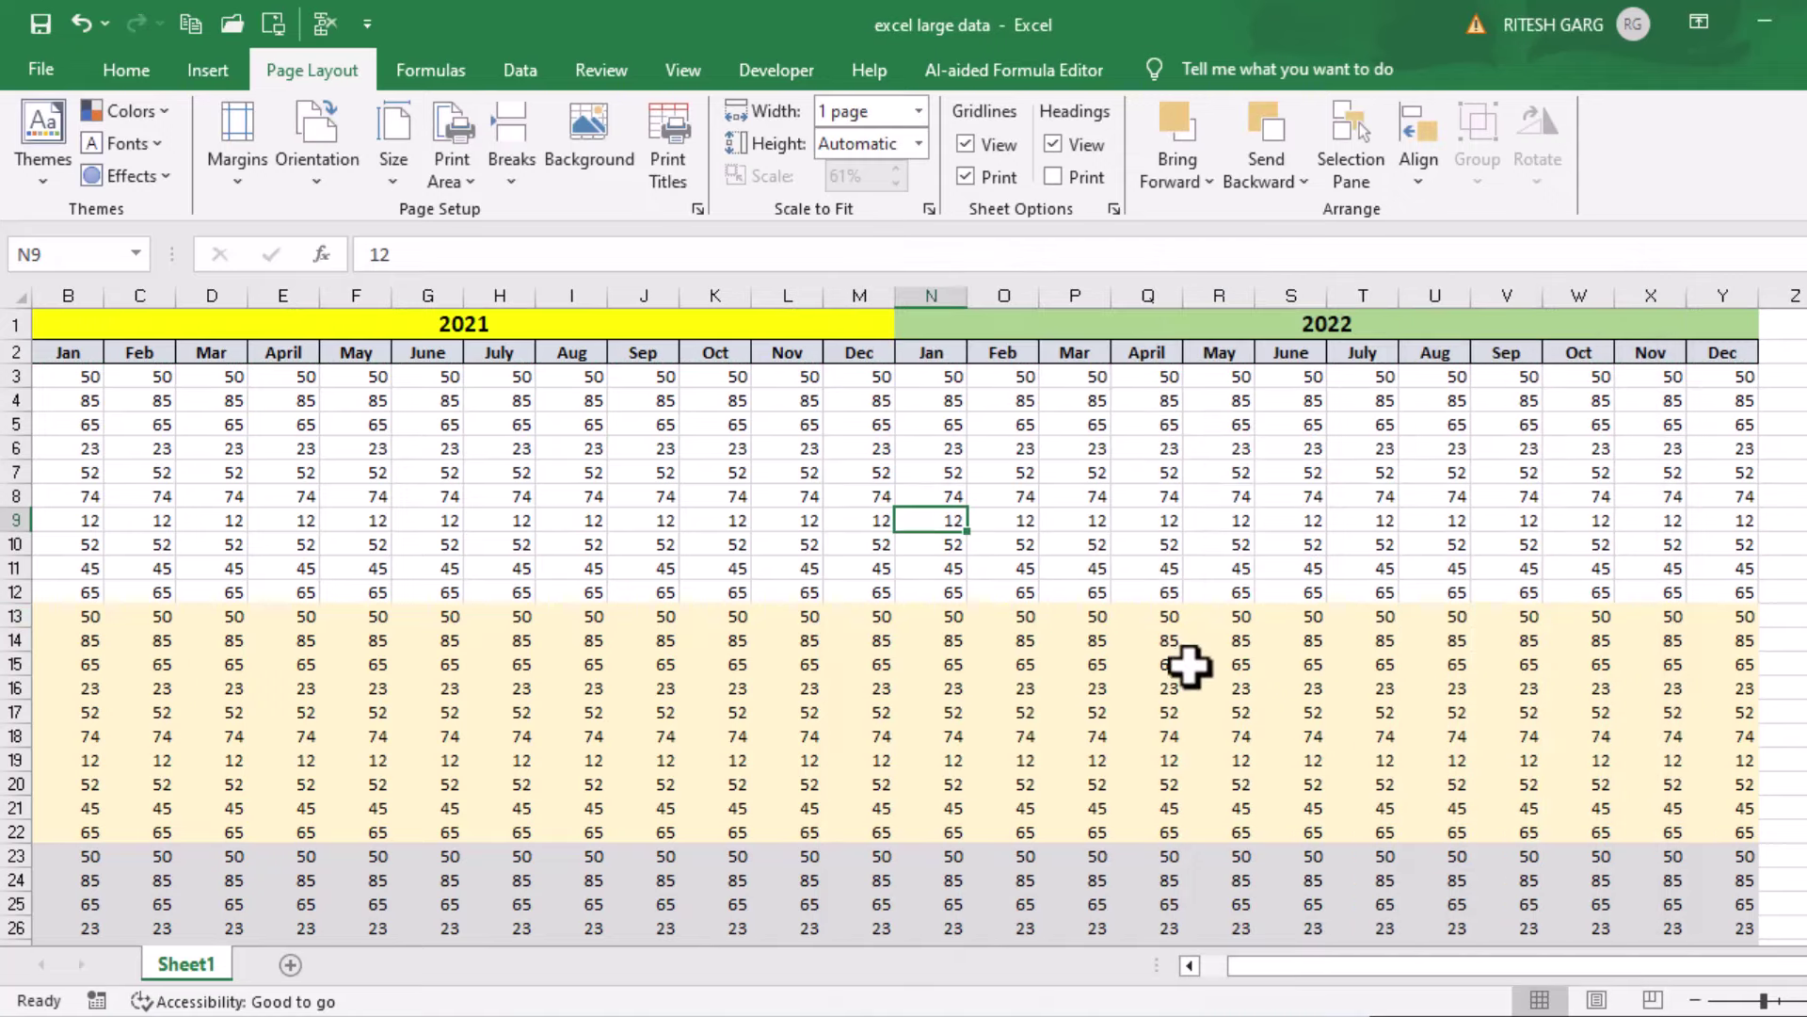
- Check in the print preview that page 2 shows the repeated header rows
key("ctrl+p")
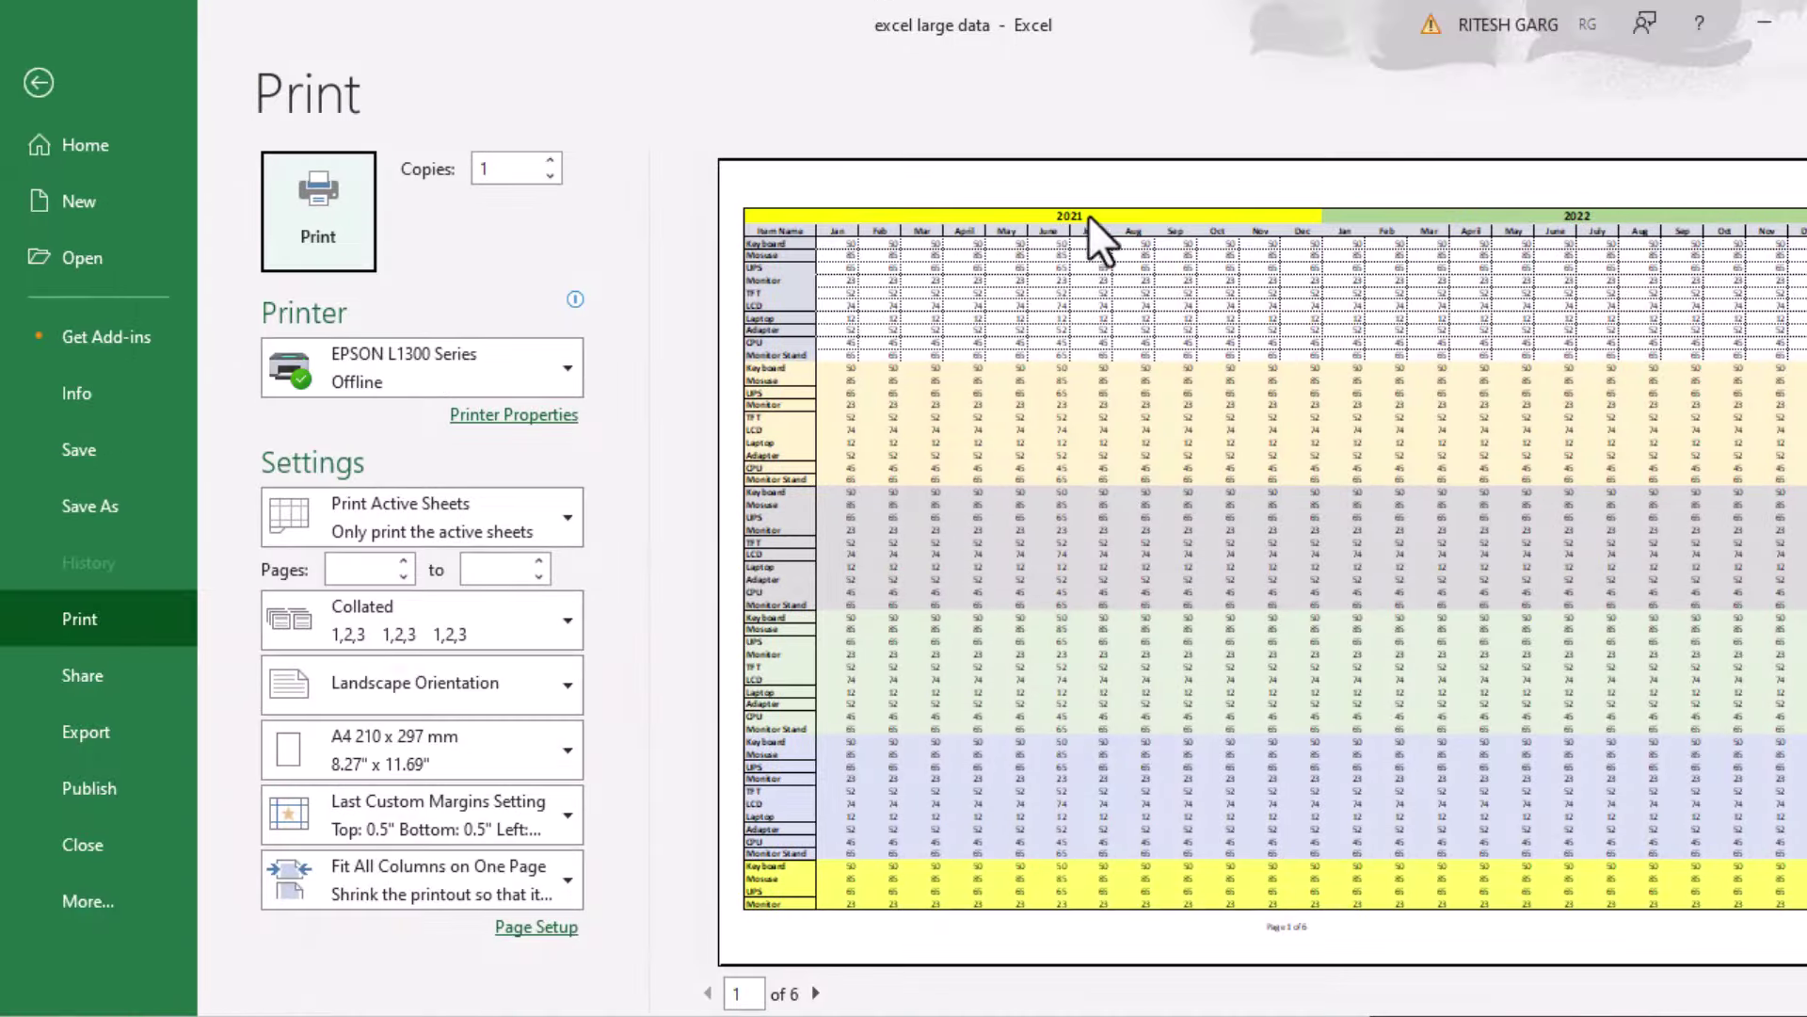
scroll(1421, 393, "down", 1)
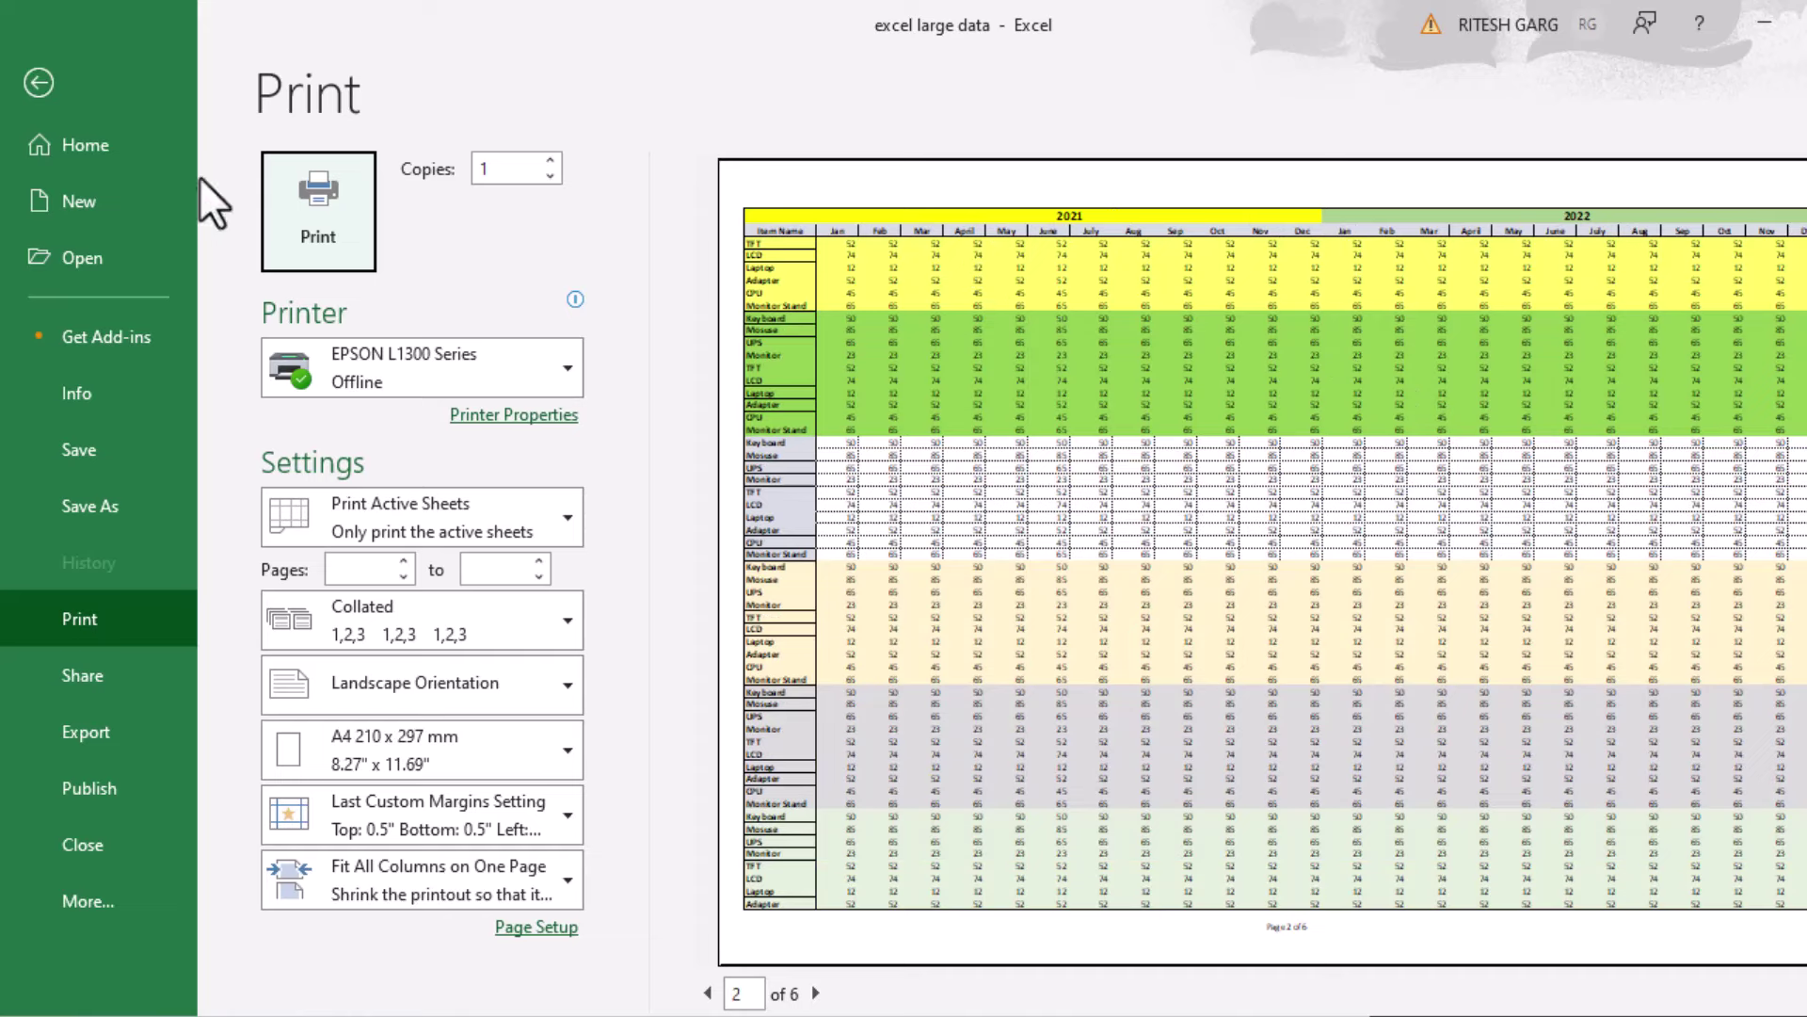
left_click(88, 94)
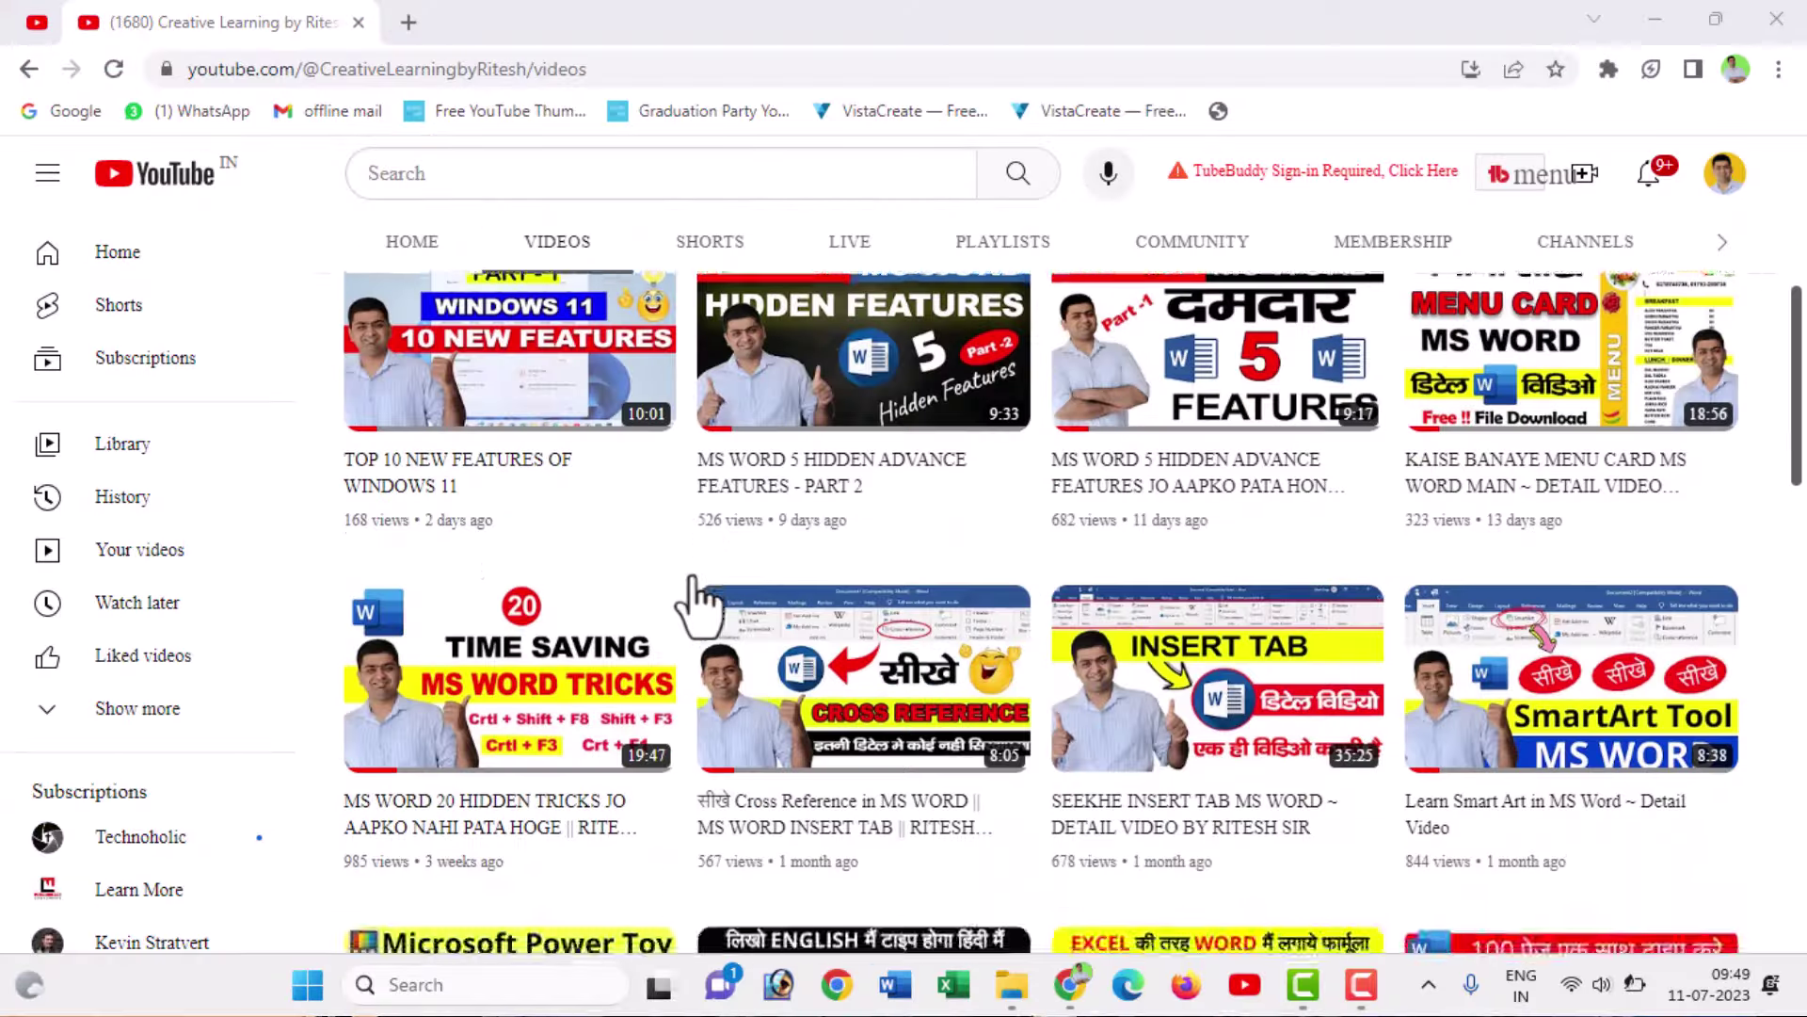
scroll(686, 597, "down", 5)
scroll(686, 597, "down", 2)
scroll(696, 600, "down", 3)
scroll(696, 583, "down", 3)
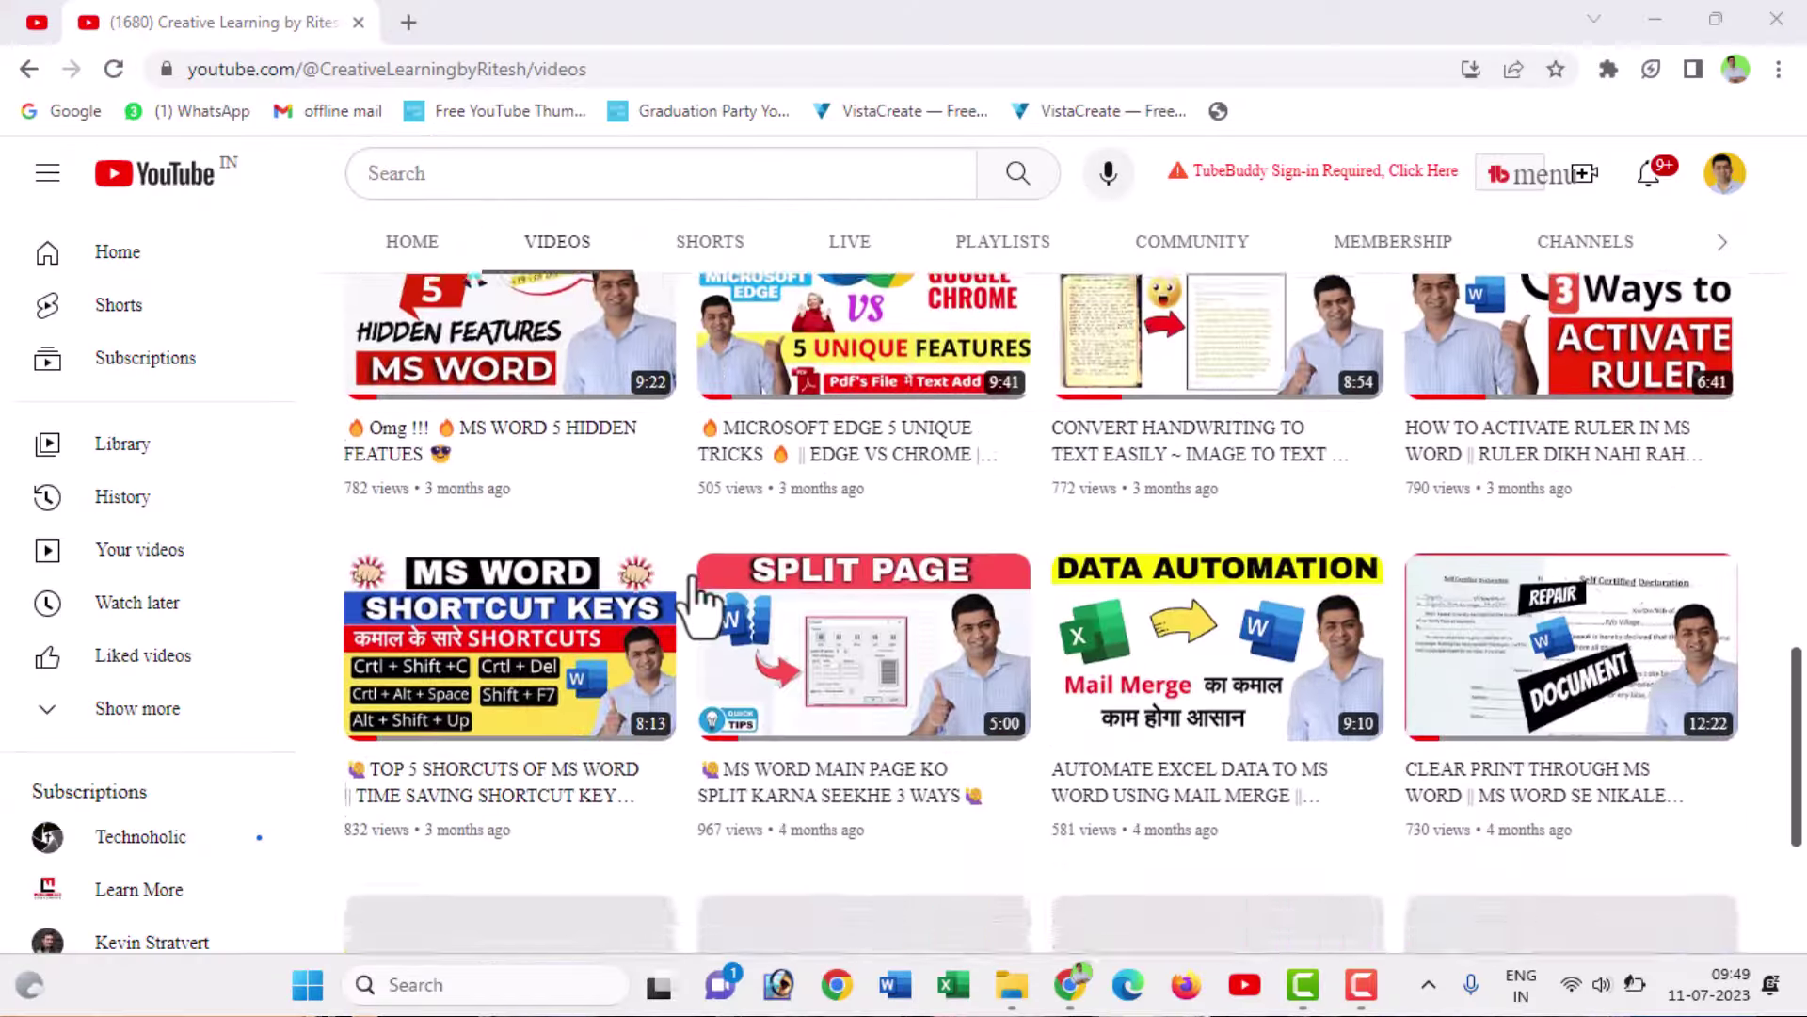
scroll(695, 584, "down", 3)
scroll(694, 585, "down", 1)
scroll(685, 554, "down", 3)
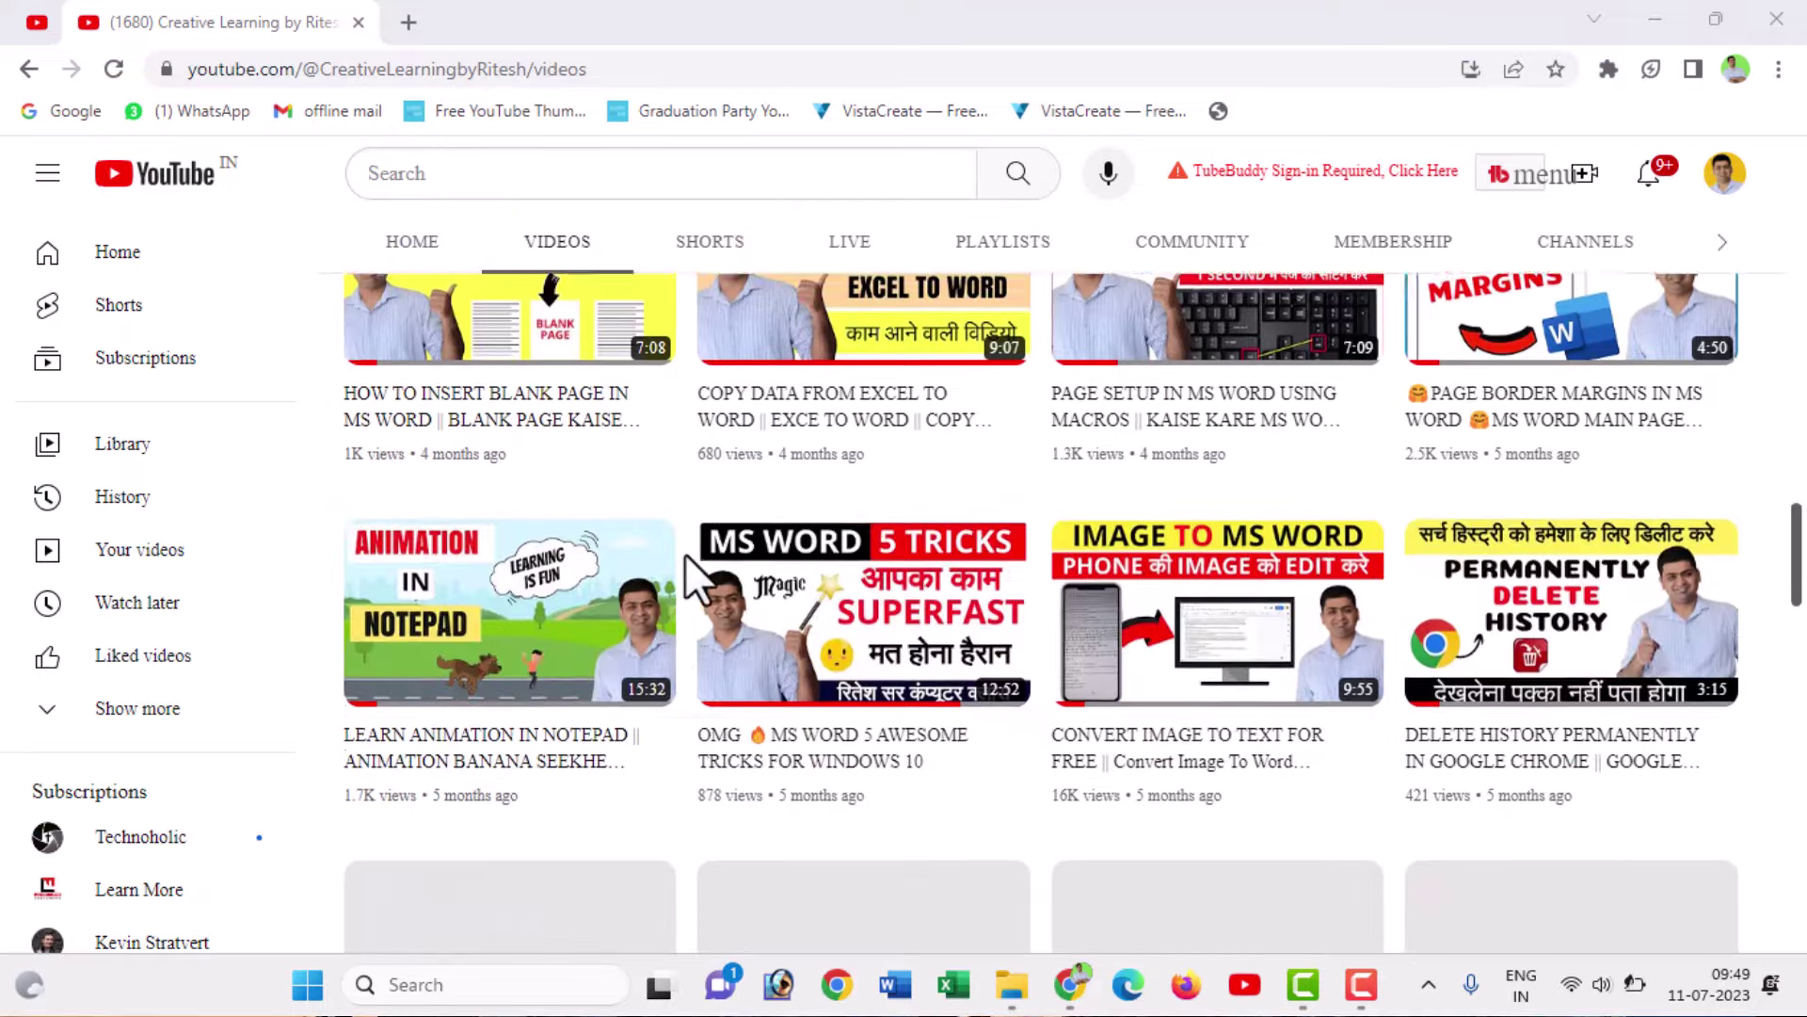
scroll(685, 565, "down", 3)
scroll(686, 576, "down", 2)
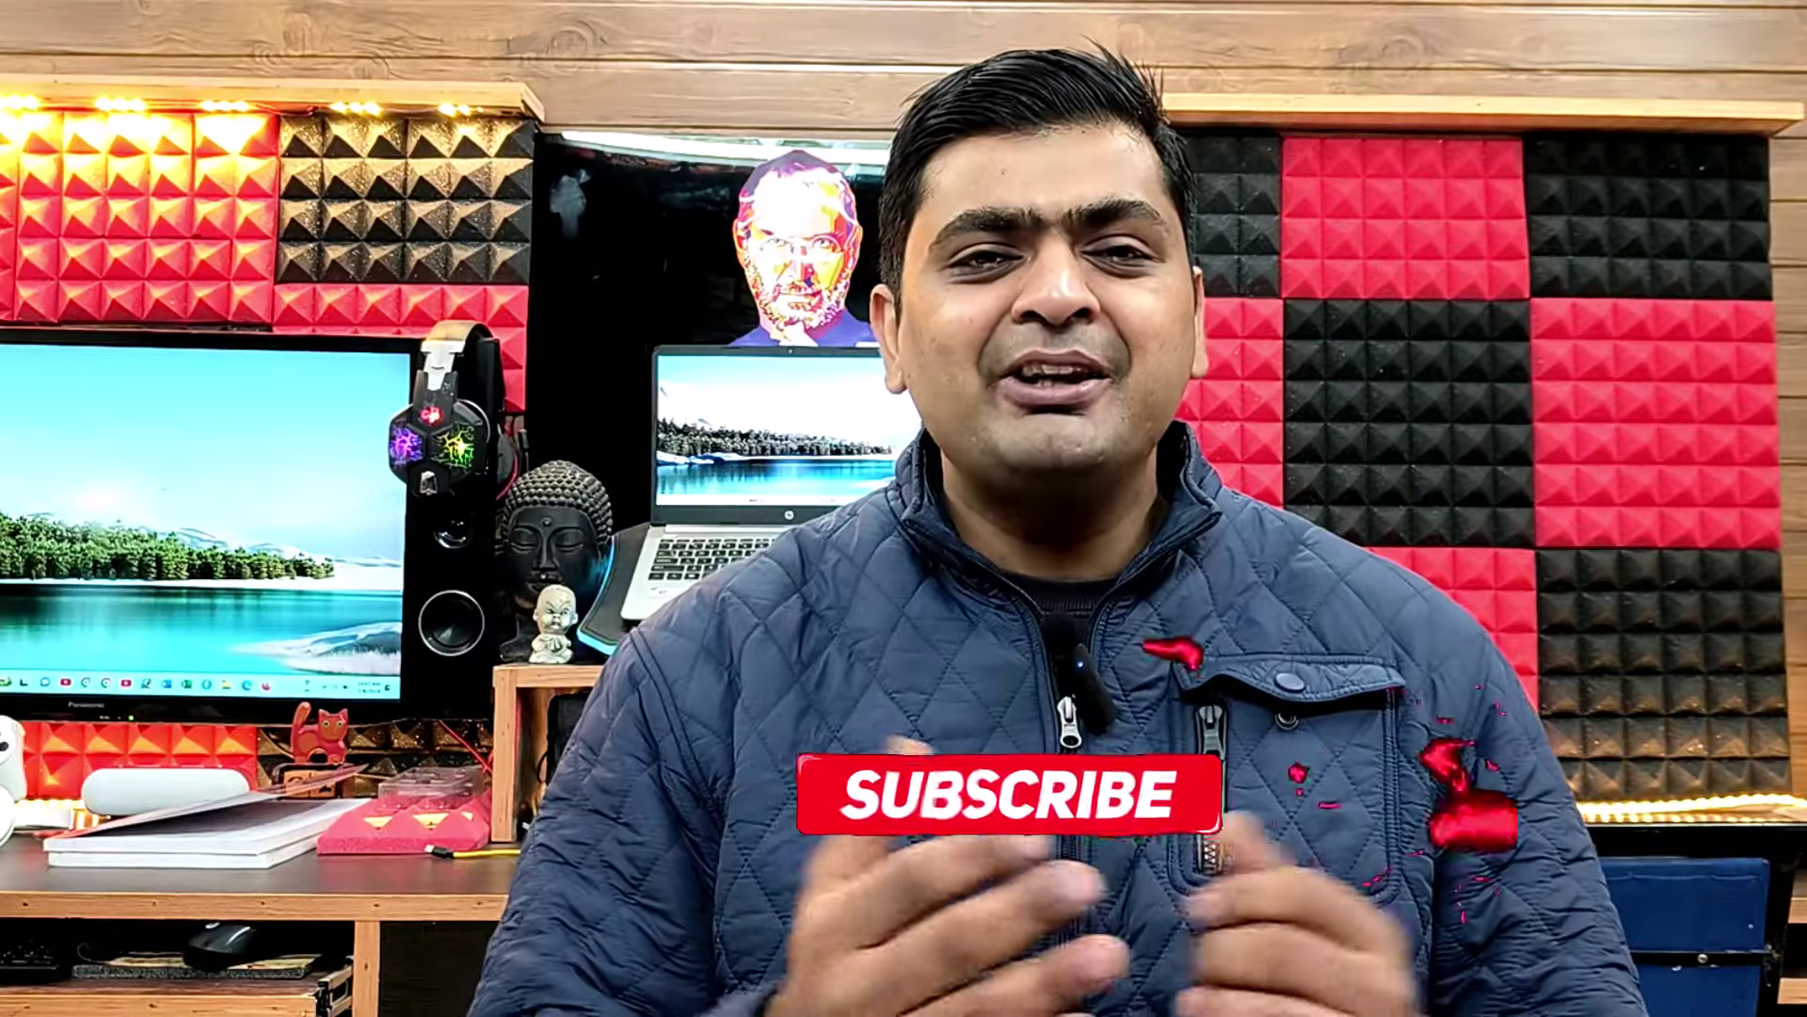